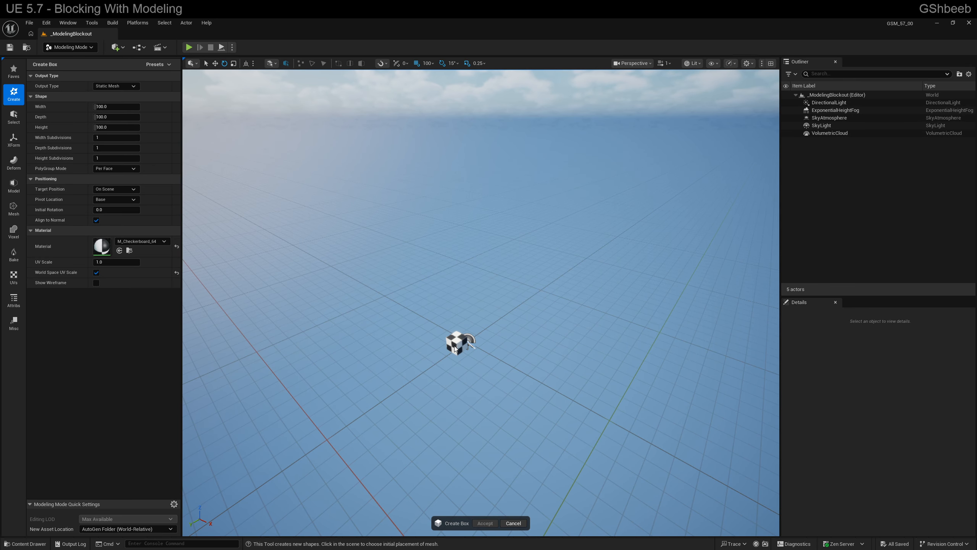
- Reduce the grid snap size to 50 and place a 100-unit box on the ground near the world origin
{"action": "mouse_move", "coordinate": [501, 336]}
{"action": "right_mouse_down"}
{"action": "mouse_move", "coordinate": [472, 334]}
{"action": "mouse_move", "coordinate": [454, 319]}
{"action": "mouse_move", "coordinate": [502, 335]}
{"action": "right_mouse_up"}
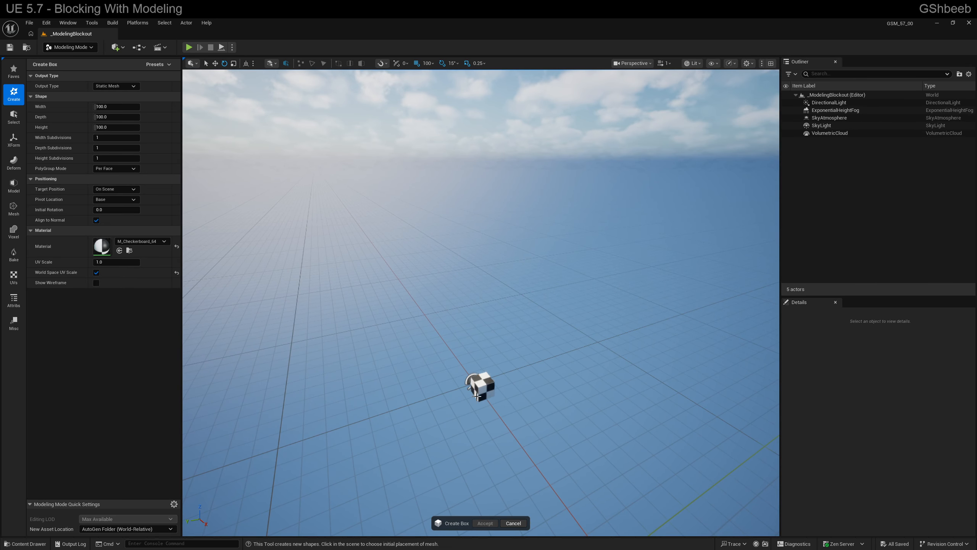
{"action": "key", "text": "bracketleft"}
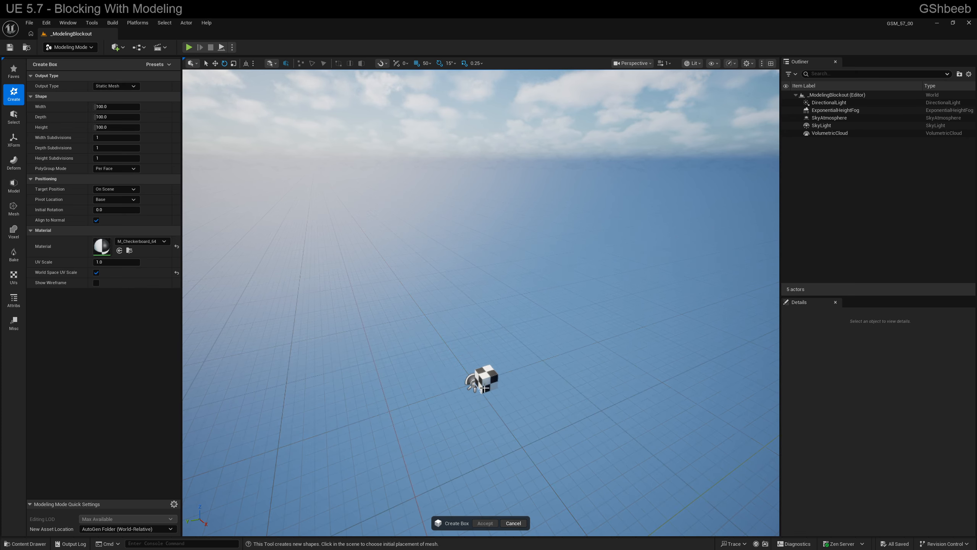
{"action": "left_click", "coordinate": [483, 387]}
{"action": "key", "text": "w"}
{"action": "right_click_drag", "start_coordinate": [512, 458], "coordinate": [536, 449]}
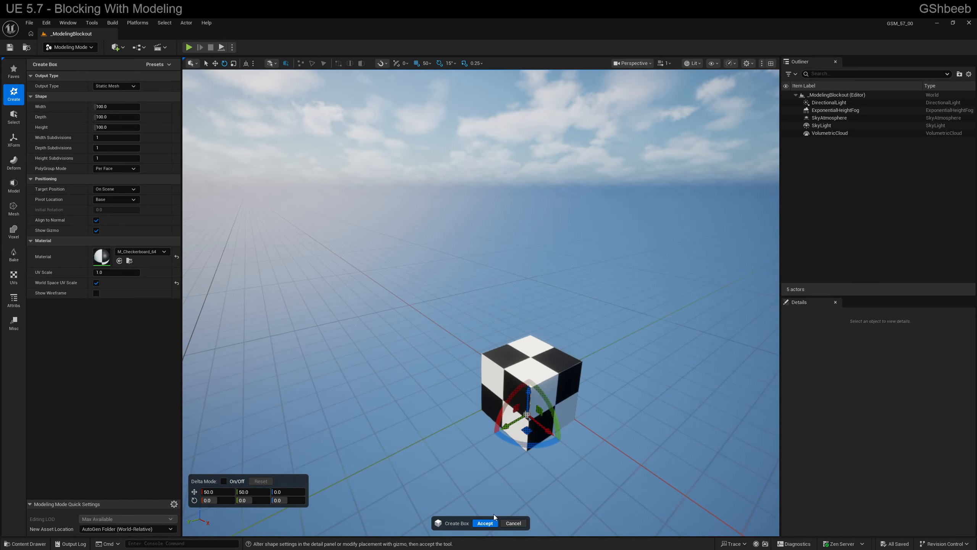
- Try other depth and subdivision values on the box in wireframe view, resetting them to their defaults
{"action": "left_click_drag", "start_coordinate": [116, 117], "coordinate": [178, 120]}
{"action": "left_click", "coordinate": [176, 118]}
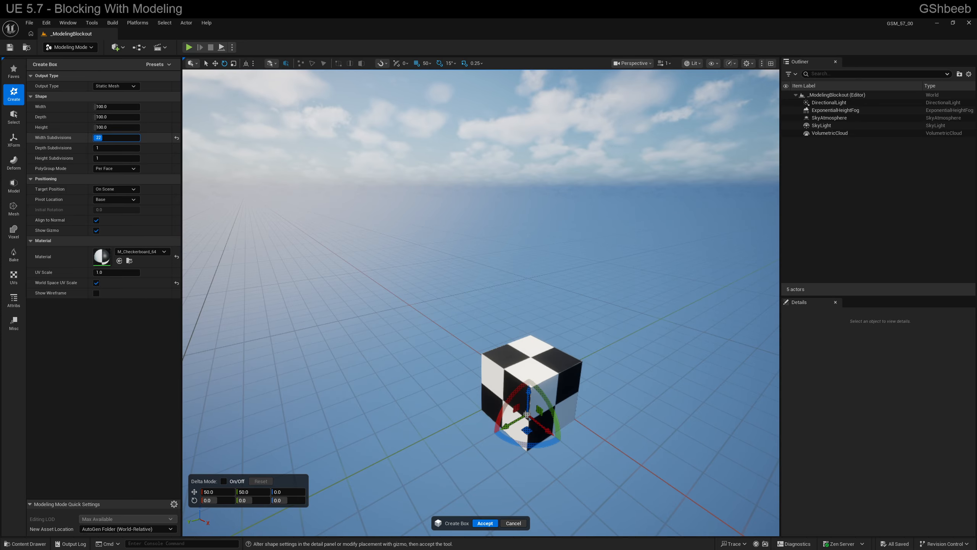
{"action": "left_click_drag", "start_coordinate": [115, 139], "coordinate": [109, 139]}
{"action": "key", "text": "alt+2"}
{"action": "mouse_move", "coordinate": [346, 277]}
{"action": "left_mouse_down", "text": "alt"}
{"action": "mouse_move", "coordinate": [292, 277]}
{"action": "mouse_move", "coordinate": [327, 277]}
{"action": "left_mouse_up", "text": "alt"}
{"action": "right_click_drag", "start_coordinate": [327, 277], "coordinate": [342, 277]}
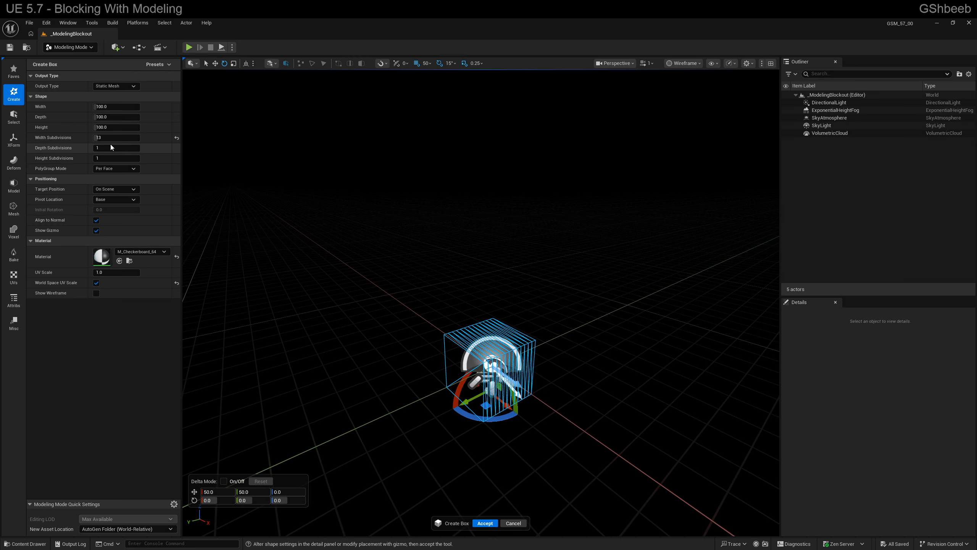
{"action": "left_click_drag", "start_coordinate": [111, 148], "coordinate": [130, 148]}
{"action": "left_click", "coordinate": [176, 138]}
{"action": "left_click", "coordinate": [176, 148]}
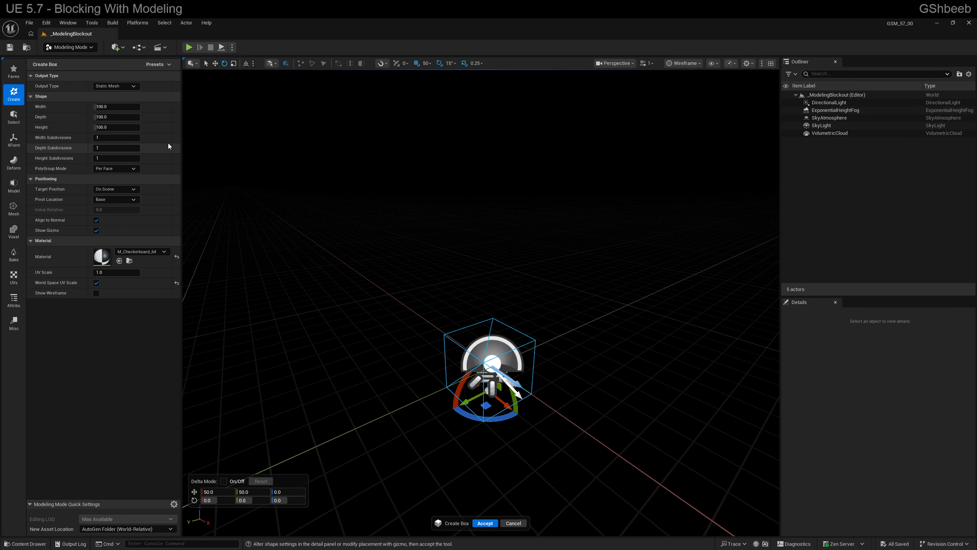
- Set the box's width, depth and height subdivisions to 2, restore the lit view and accept the box
{"action": "left_click", "coordinate": [129, 139]}
{"action": "key", "text": "Tab"}
{"action": "type", "text": "2"}
{"action": "key", "text": "Tab"}
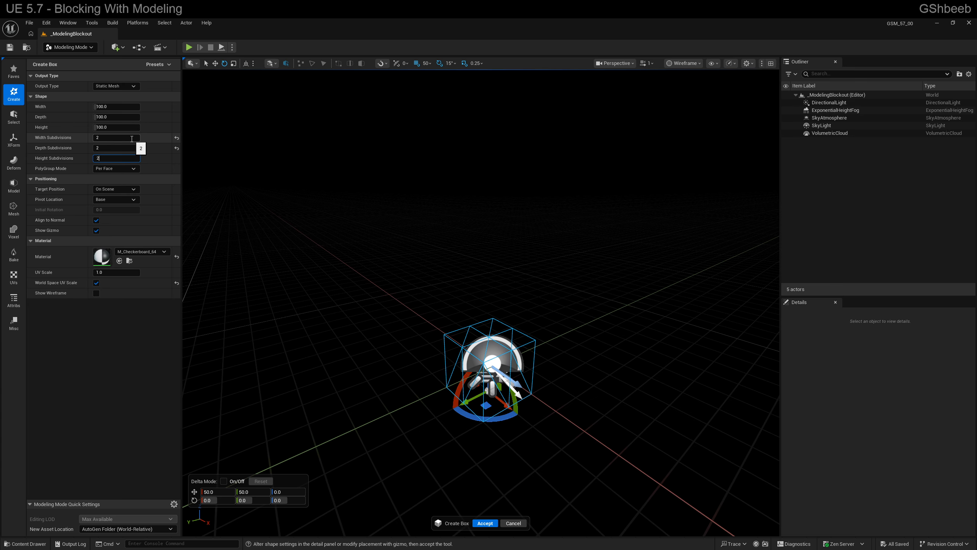
{"action": "type", "text": "2"}
{"action": "key", "text": "Return"}
{"action": "right_click_drag", "start_coordinate": [363, 274], "coordinate": [385, 273]}
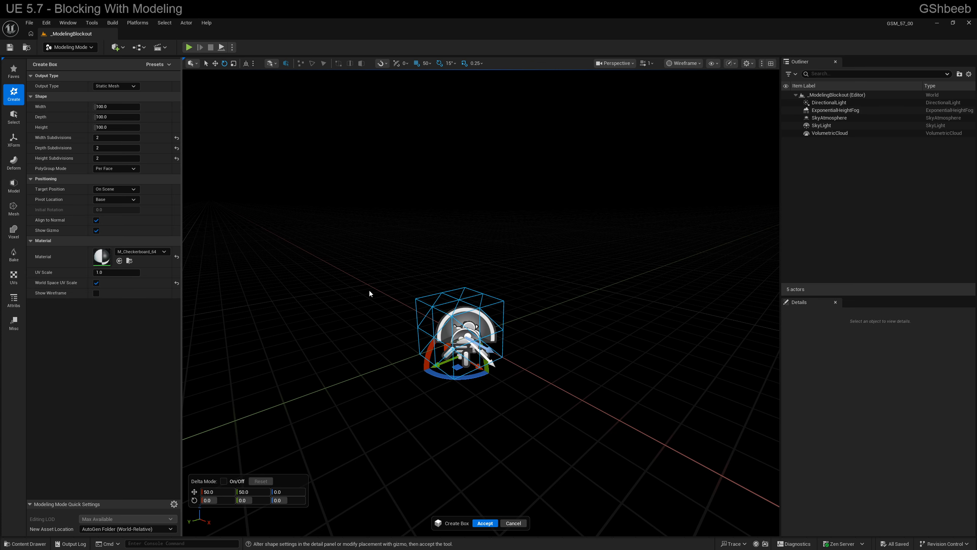
{"action": "key", "text": "alt+4"}
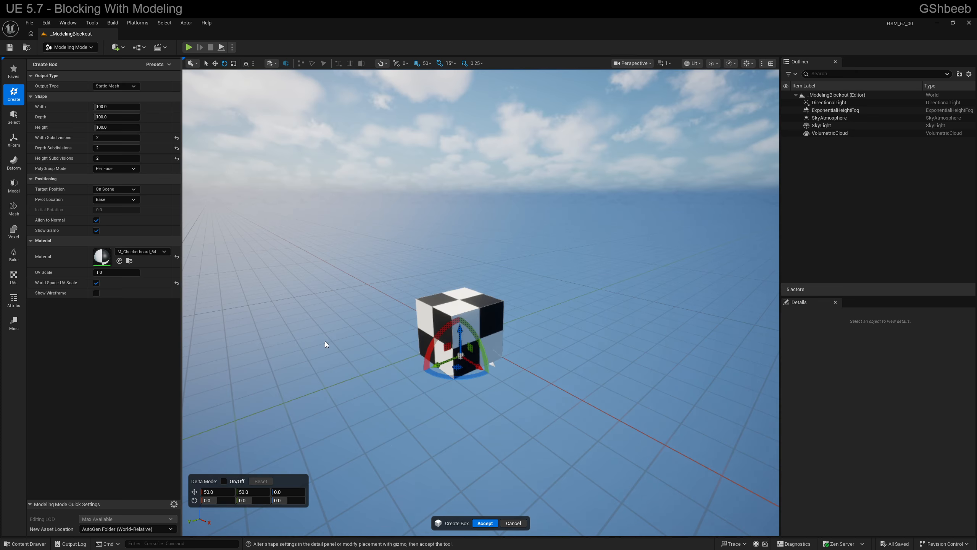
{"action": "left_click", "coordinate": [485, 522]}
{"action": "mouse_move", "coordinate": [484, 379]}
{"action": "right_mouse_down"}
{"action": "mouse_move", "coordinate": [469, 382]}
{"action": "mouse_move", "coordinate": [484, 378]}
{"action": "right_mouse_up"}
{"action": "left_click", "coordinate": [483, 378]}
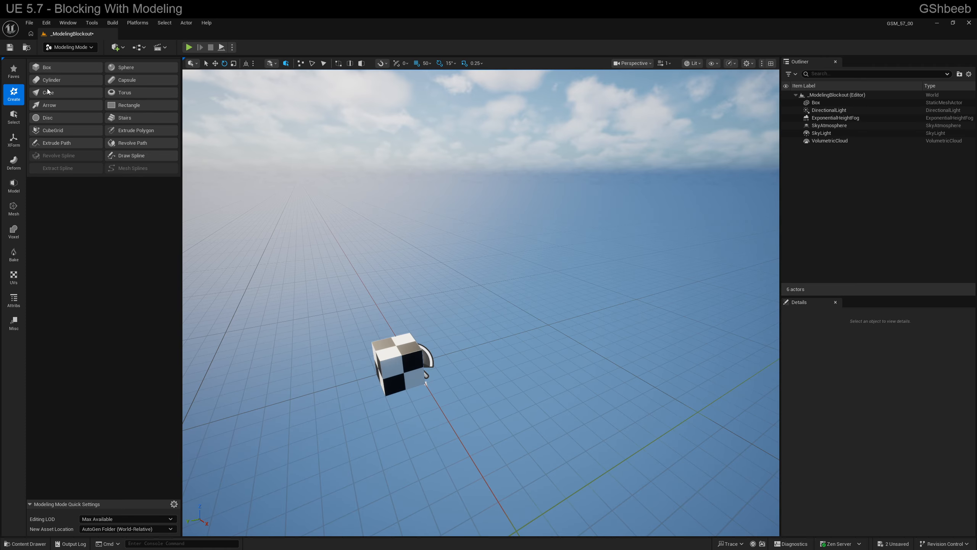
- Draw a closed freehand C-shaped polygon on the ground beside the box with the Extrude Polygon tool
{"action": "left_click", "coordinate": [121, 130]}
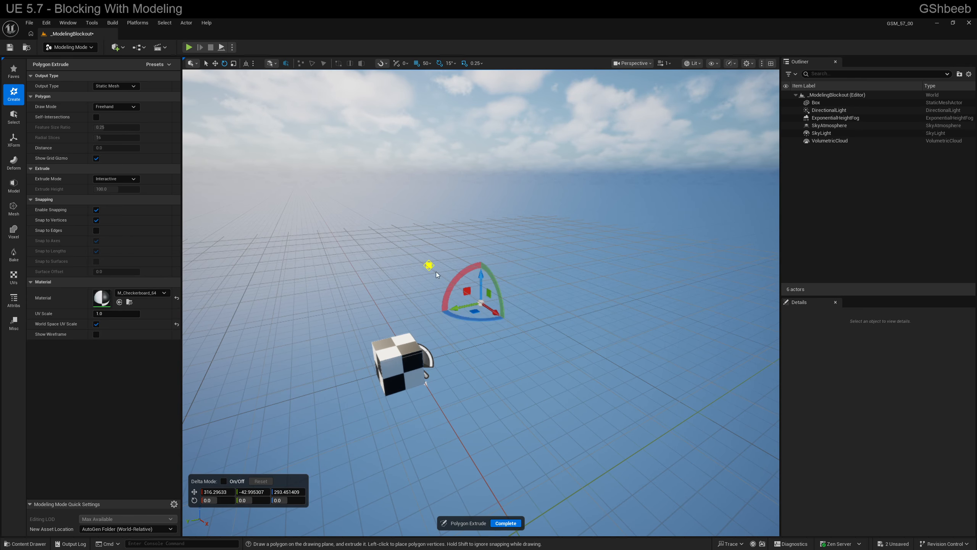
{"action": "mouse_move", "coordinate": [535, 336]}
{"action": "right_mouse_down"}
{"action": "mouse_move", "coordinate": [485, 342]}
{"action": "mouse_move", "coordinate": [477, 293]}
{"action": "right_mouse_up"}
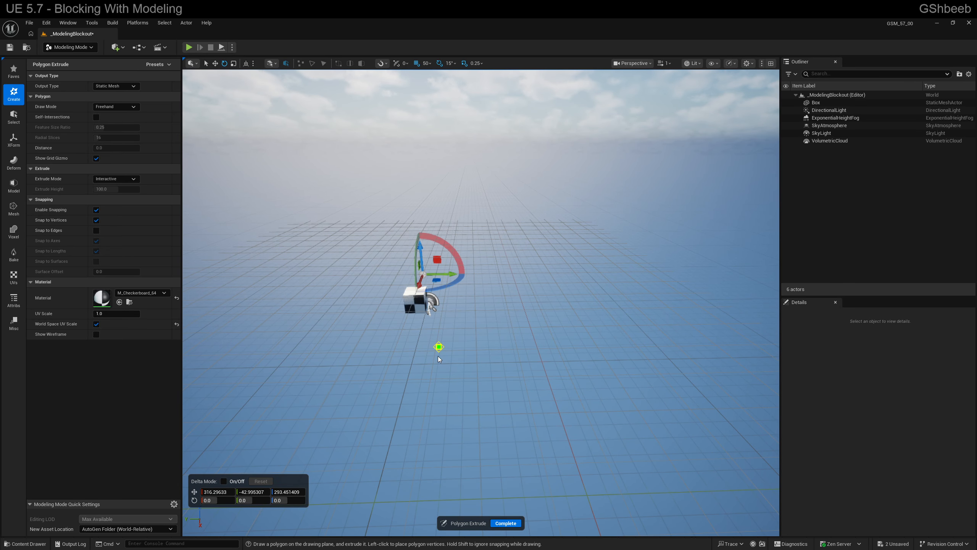
{"action": "left_click", "coordinate": [622, 291]}
{"action": "left_click", "coordinate": [557, 231]}
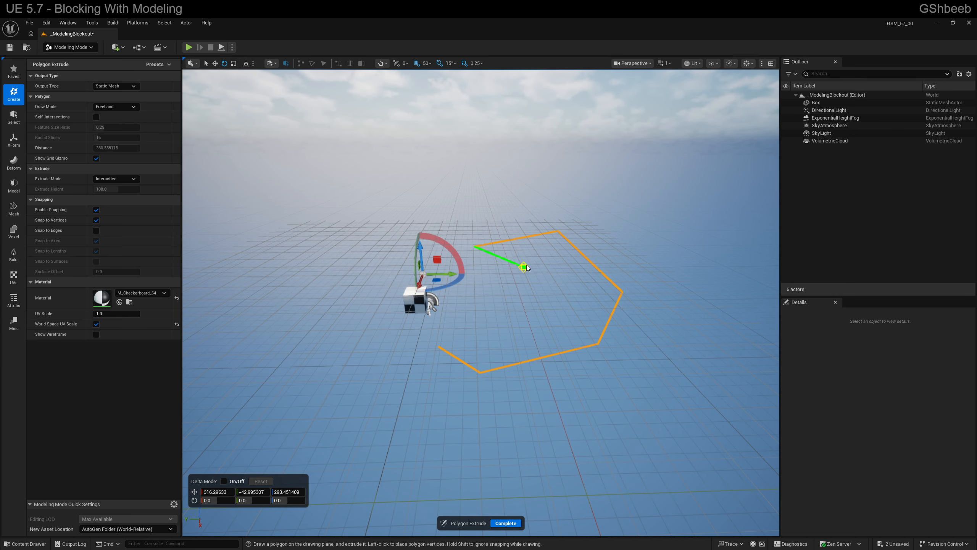
{"action": "left_click", "coordinate": [531, 324]}
{"action": "left_click", "coordinate": [442, 317]}
{"action": "left_click", "coordinate": [441, 358]}
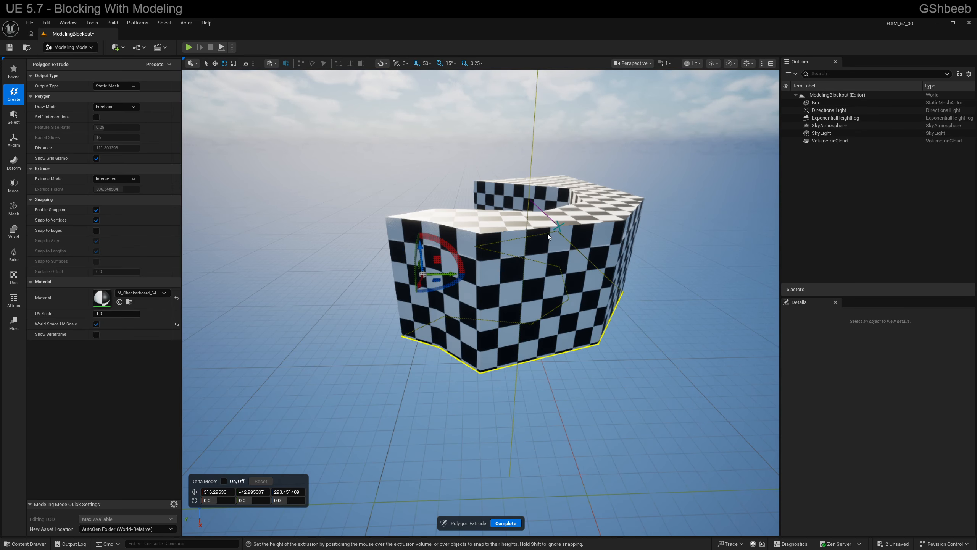
- Extrude the C-shaped polygon upward into a block several times taller than the box and complete the tool
{"action": "left_click", "coordinate": [527, 236]}
{"action": "right_click_drag", "start_coordinate": [527, 235], "coordinate": [504, 256]}
{"action": "left_click", "coordinate": [506, 522]}
{"action": "right_click_drag", "start_coordinate": [522, 318], "coordinate": [510, 318]}
{"action": "left_click", "coordinate": [522, 317]}
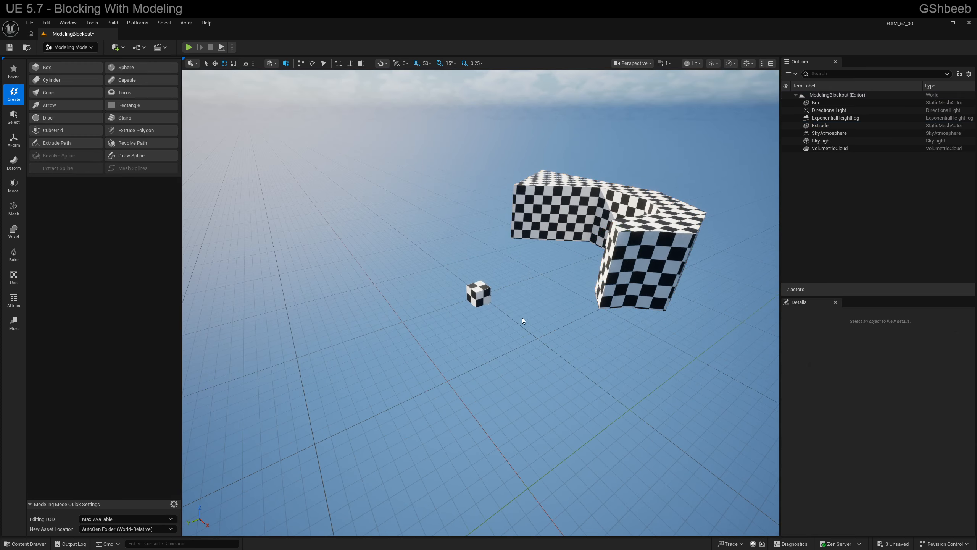
- Draw a closed, curved spline of about eight points on the open ground beside the box and accept it
{"action": "left_click", "coordinate": [129, 154]}
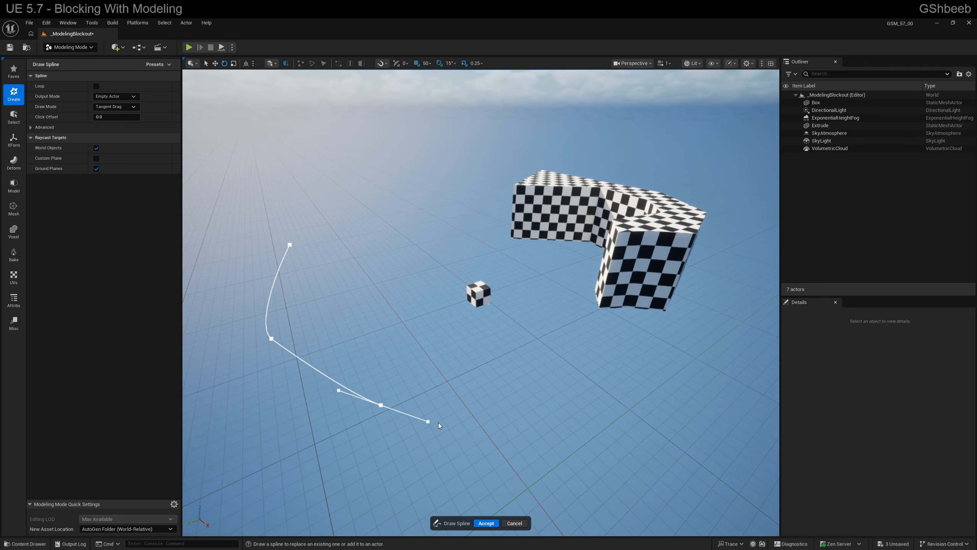
{"action": "left_click_drag", "start_coordinate": [509, 409], "coordinate": [594, 396]}
{"action": "left_click", "coordinate": [399, 335]}
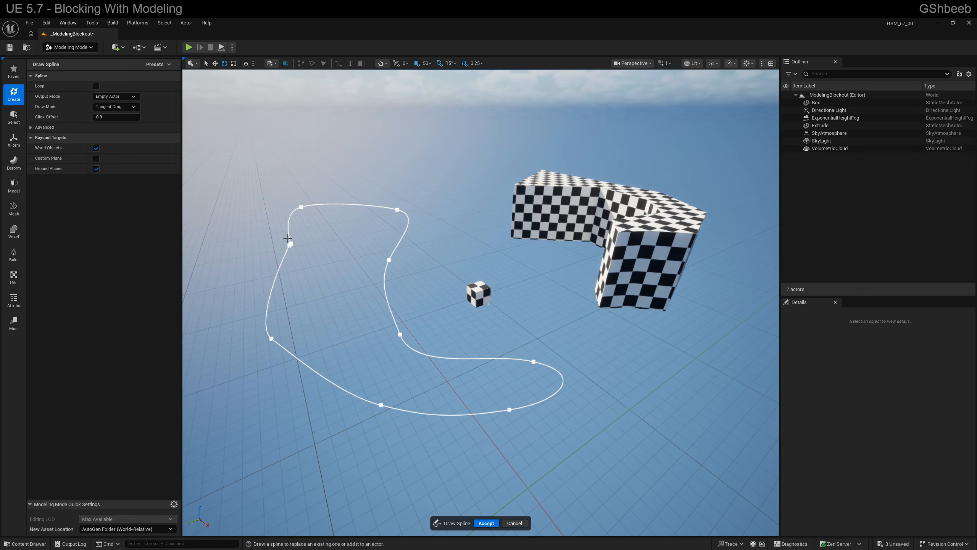
{"action": "left_click", "coordinate": [485, 523]}
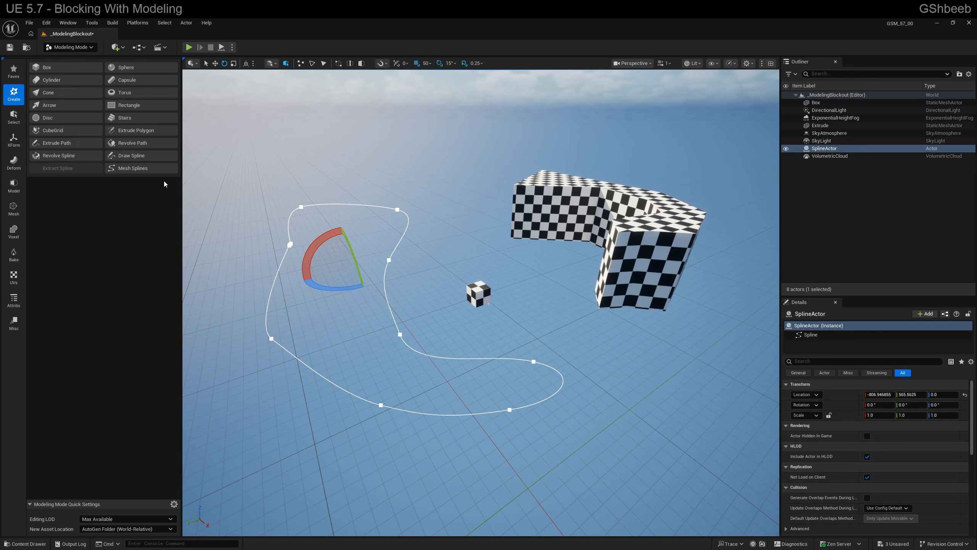
- Mesh the closed spline with a thickness of about 553, moving the spline along Y to about 866 before accepting
{"action": "left_click", "coordinate": [141, 167]}
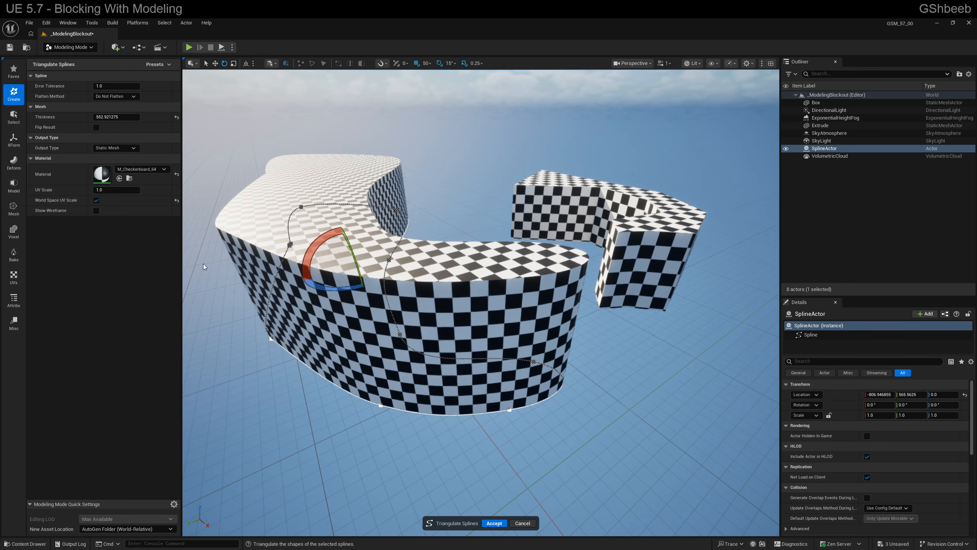
{"action": "right_click_drag", "start_coordinate": [401, 276], "coordinate": [393, 274]}
{"action": "key", "text": "r"}
{"action": "key", "text": "w"}
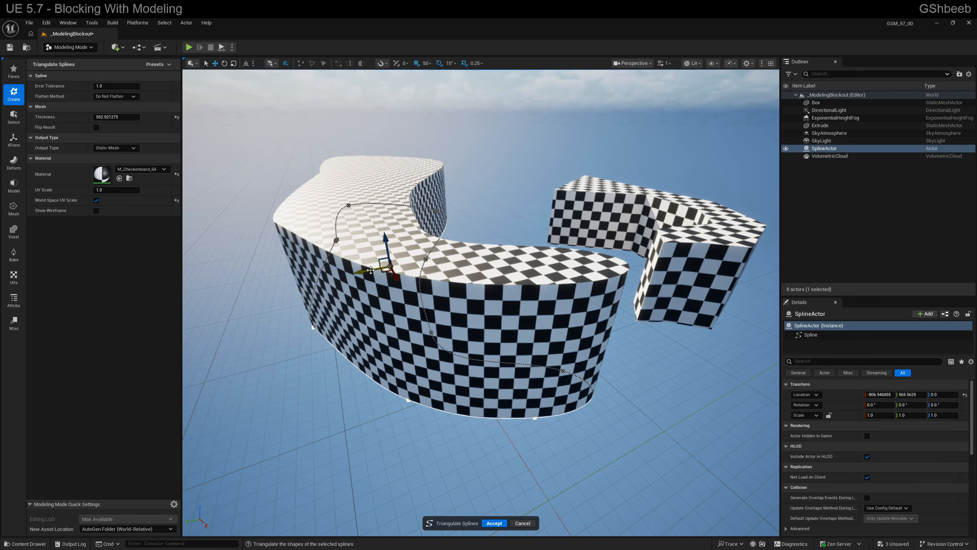
{"action": "left_click_drag", "start_coordinate": [373, 270], "coordinate": [339, 315]}
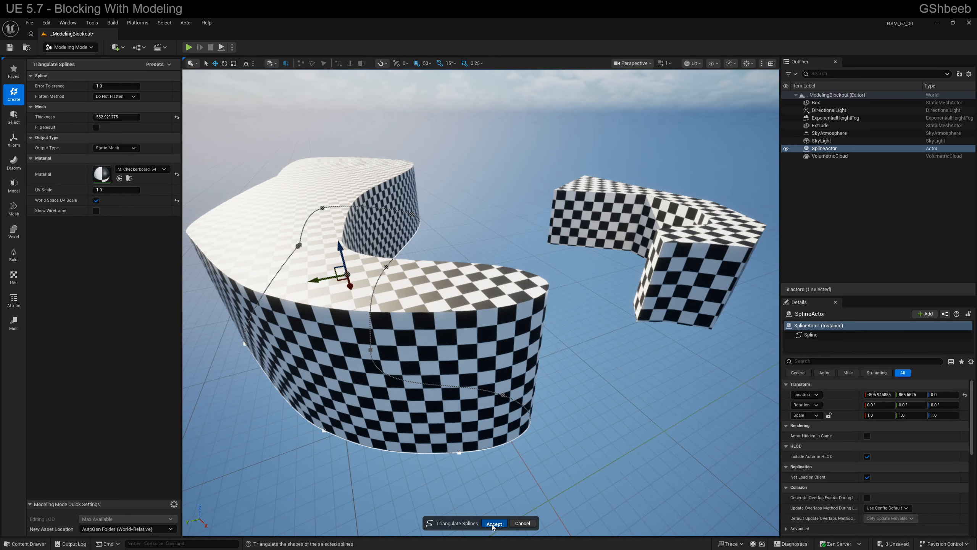
{"action": "key", "text": "Return"}
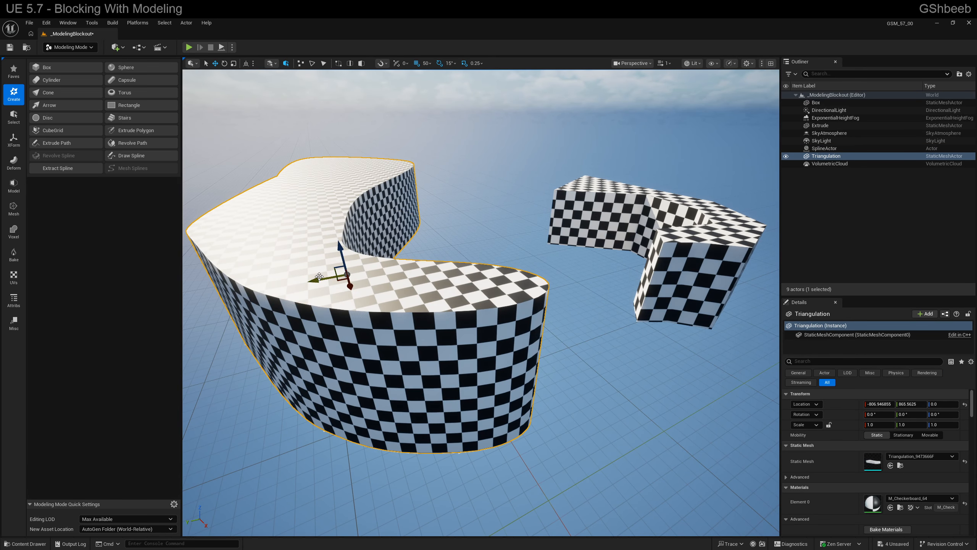
- Move the meshed shape off its spline along Y to about -484, and shift the spline's inner-curve point along Y
{"action": "left_click_drag", "start_coordinate": [319, 276], "coordinate": [361, 304]}
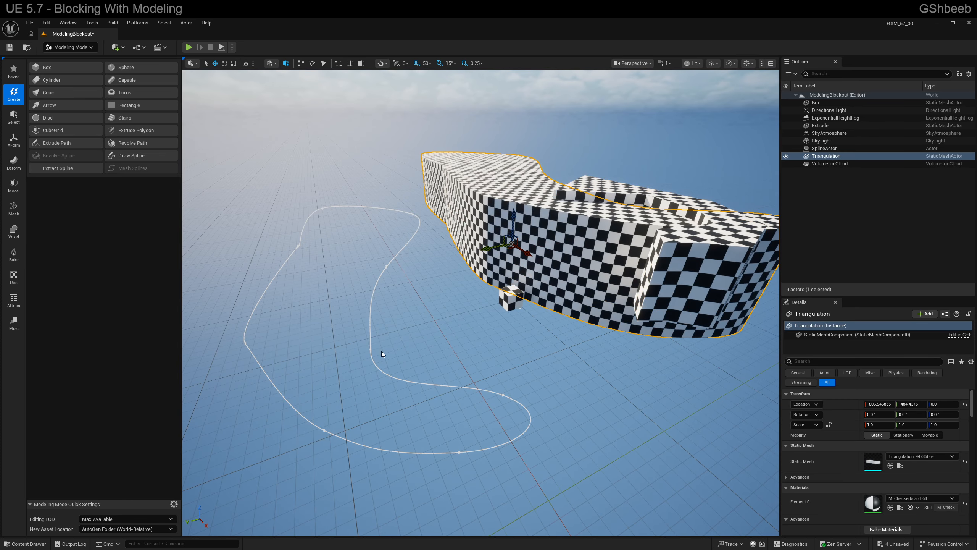
{"action": "left_click", "coordinate": [371, 349]}
{"action": "left_click", "coordinate": [371, 349]}
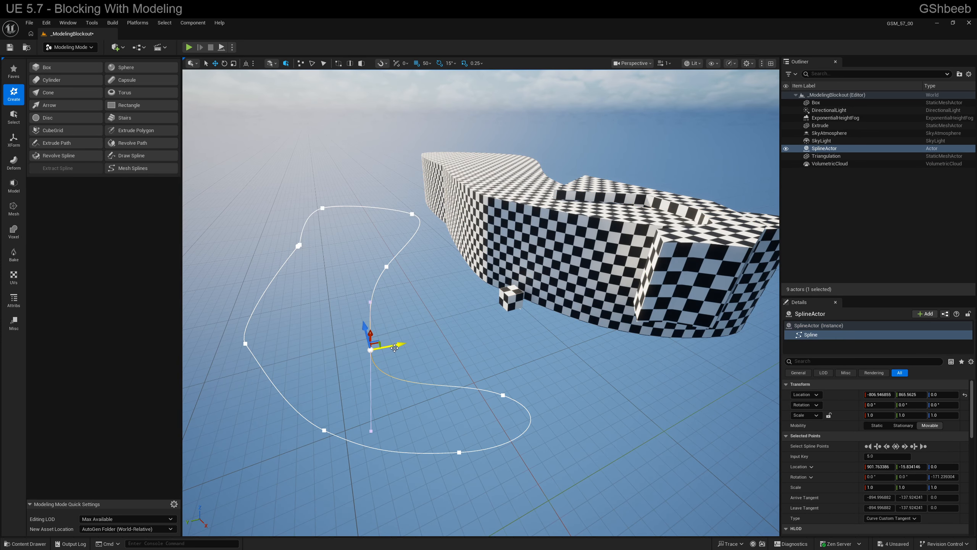
{"action": "left_click_drag", "start_coordinate": [394, 348], "coordinate": [425, 345]}
- Move the meshed shape farther along Y to about -1784, beyond the C-shaped block
{"action": "left_click", "coordinate": [494, 262]}
{"action": "right_click_drag", "start_coordinate": [495, 261], "coordinate": [487, 256]}
{"action": "left_click_drag", "start_coordinate": [487, 256], "coordinate": [593, 238]}
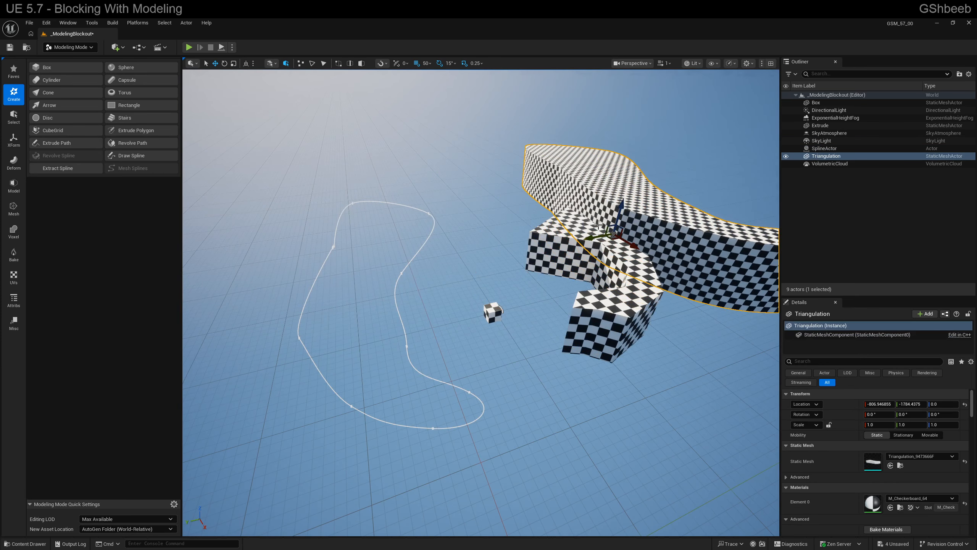
{"action": "right_click_drag", "start_coordinate": [592, 238], "coordinate": [599, 235]}
{"action": "key", "text": "a"}
{"action": "right_click_drag", "start_coordinate": [460, 256], "coordinate": [459, 256]}
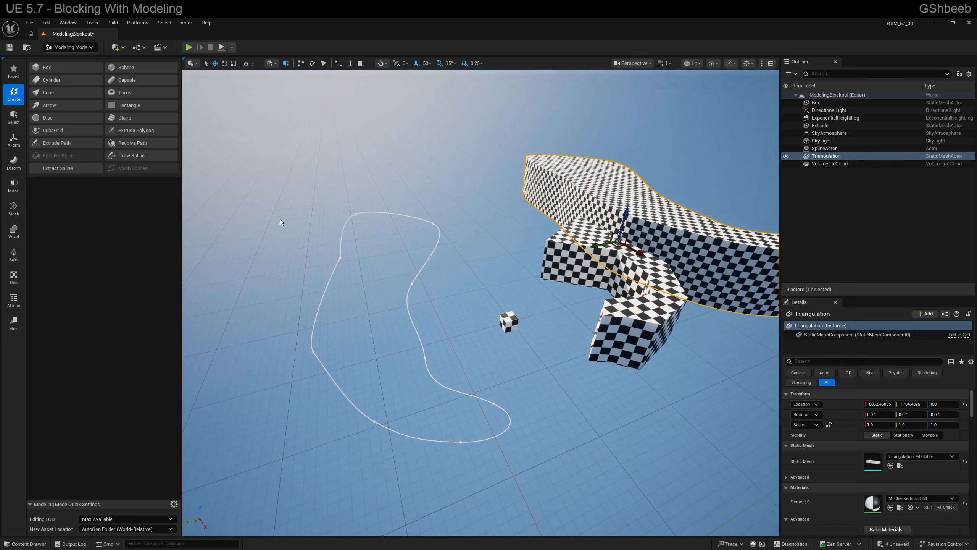
- Try to extract a spline from the meshed shape by Plane Cut, with the plane rotated -90° and moved to Y about -1740
{"action": "left_click", "coordinate": [56, 168]}
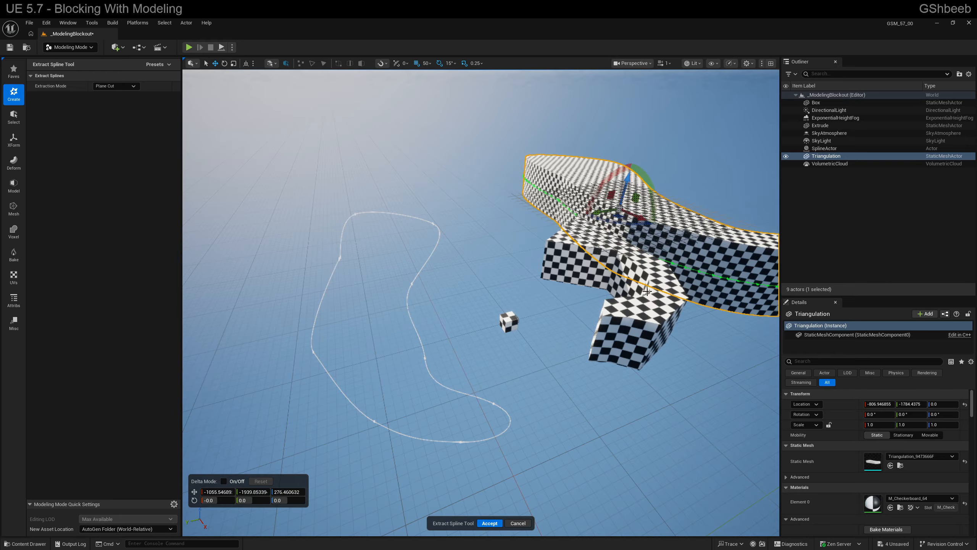
{"action": "key", "text": "w"}
{"action": "right_click_drag", "start_coordinate": [647, 291], "coordinate": [647, 291]}
{"action": "key", "text": "d"}
{"action": "key", "text": "s"}
{"action": "left_click_drag", "start_coordinate": [451, 230], "coordinate": [450, 256]}
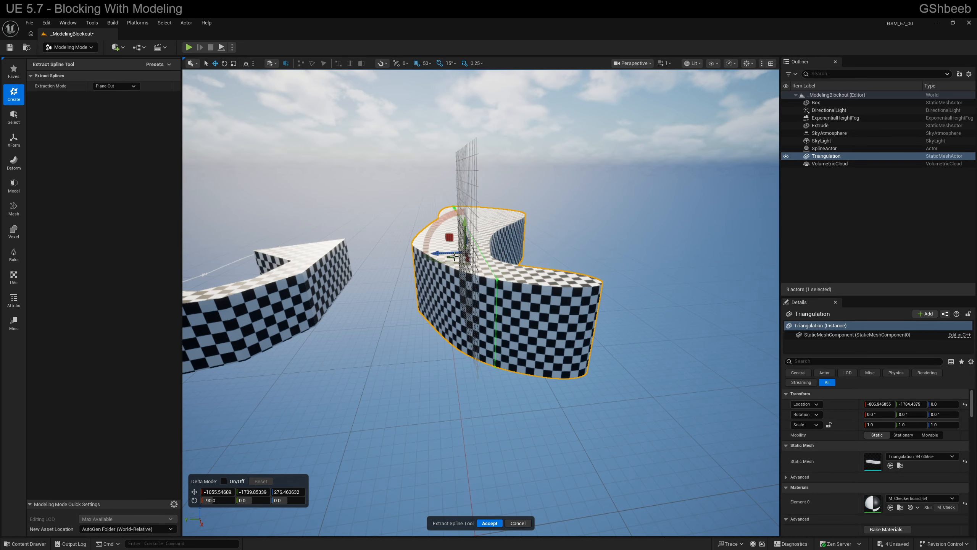
{"action": "key", "text": "a"}
{"action": "key", "text": "e"}
{"action": "right_click_drag", "start_coordinate": [455, 257], "coordinate": [455, 257]}
{"action": "key", "text": "d"}
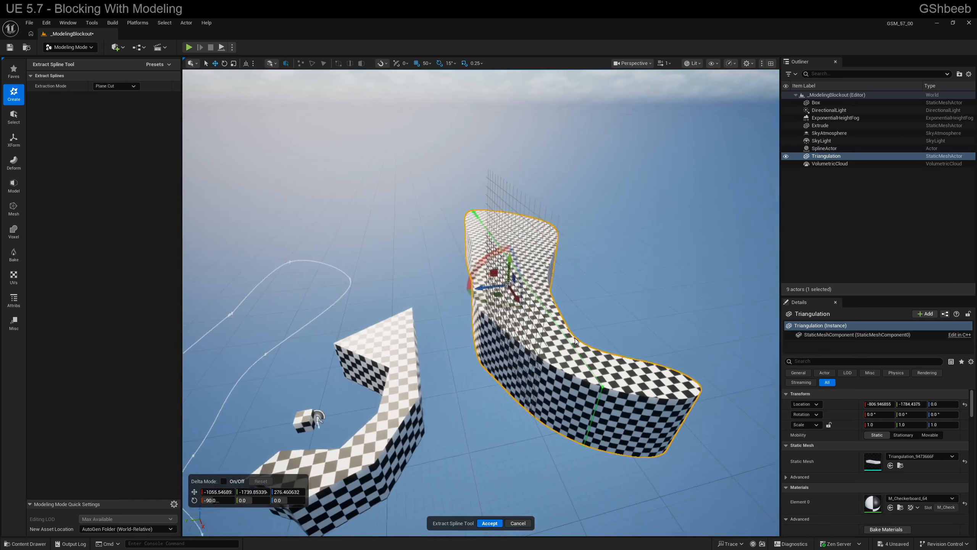
{"action": "left_click", "coordinate": [489, 522]}
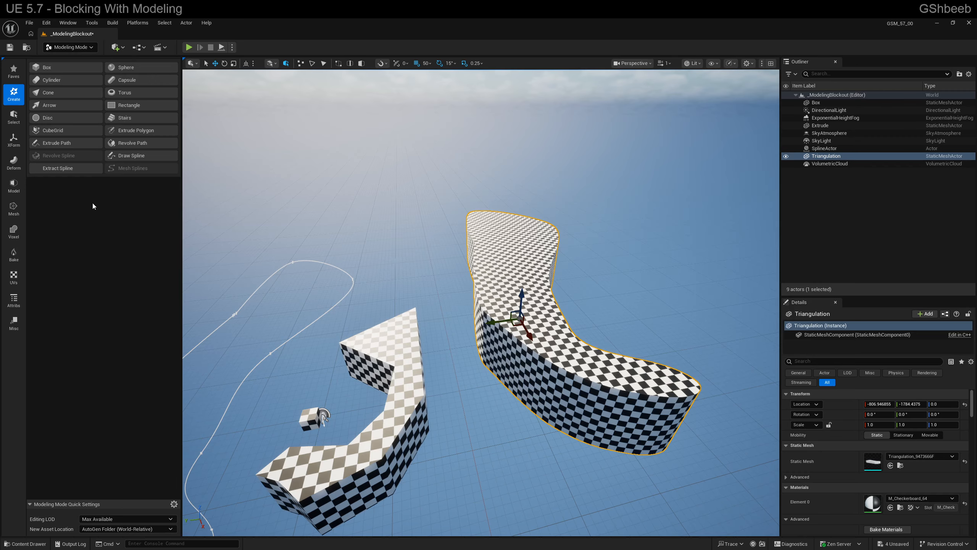
- Start a Revolve Path and move its upright drawing plane to about X -1056, Y -40, Z 1576
{"action": "left_click", "coordinate": [128, 147]}
{"action": "key", "text": "s"}
{"action": "right_click_drag", "start_coordinate": [481, 269], "coordinate": [481, 269]}
{"action": "key", "text": "d"}
{"action": "left_click_drag", "start_coordinate": [476, 321], "coordinate": [293, 228]}
{"action": "right_click_drag", "start_coordinate": [331, 217], "coordinate": [351, 233]}
{"action": "key", "text": "w"}
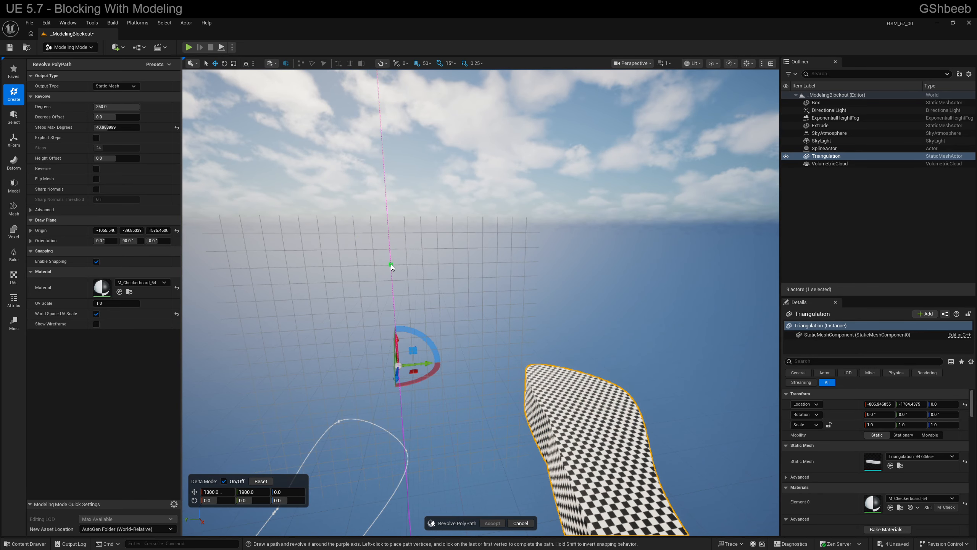
- Draw a tower profile with a stepped base, narrow shaft and flared top against the axis, revolving it 360 degrees
{"action": "left_click", "coordinate": [391, 265]}
{"action": "left_click", "coordinate": [403, 423]}
{"action": "left_click", "coordinate": [432, 418]}
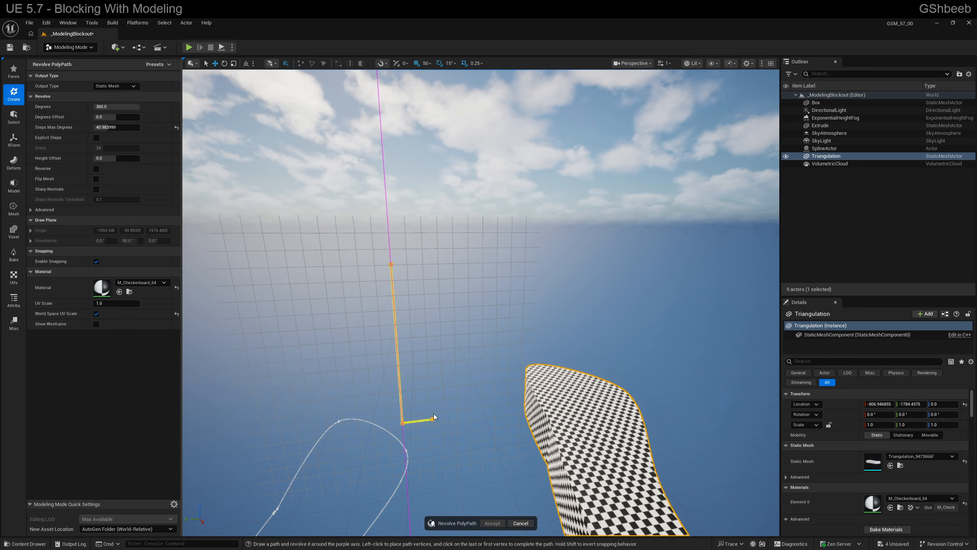
{"action": "left_click", "coordinate": [432, 401]}
{"action": "left_click", "coordinate": [419, 402]}
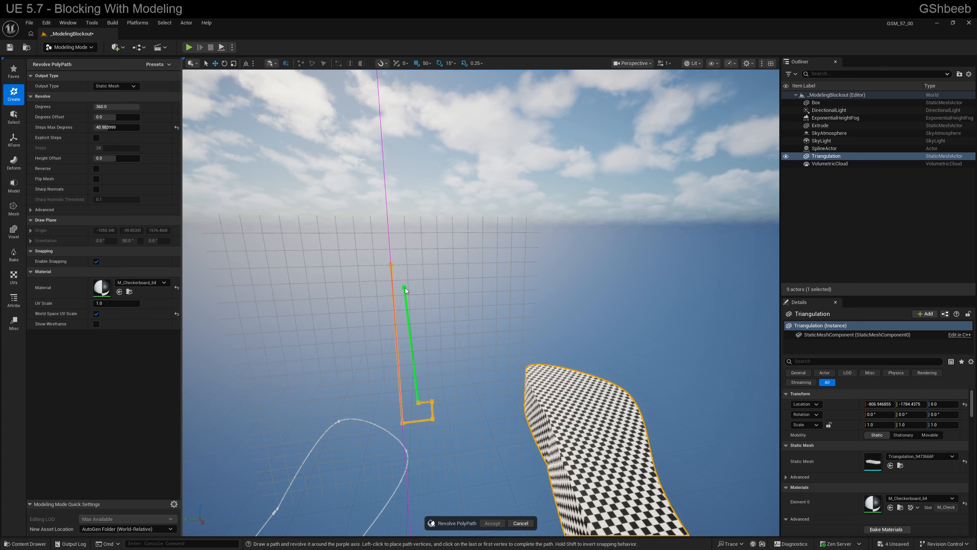
{"action": "left_click", "coordinate": [412, 286]}
{"action": "left_click", "coordinate": [434, 273]}
{"action": "left_click", "coordinate": [433, 252]}
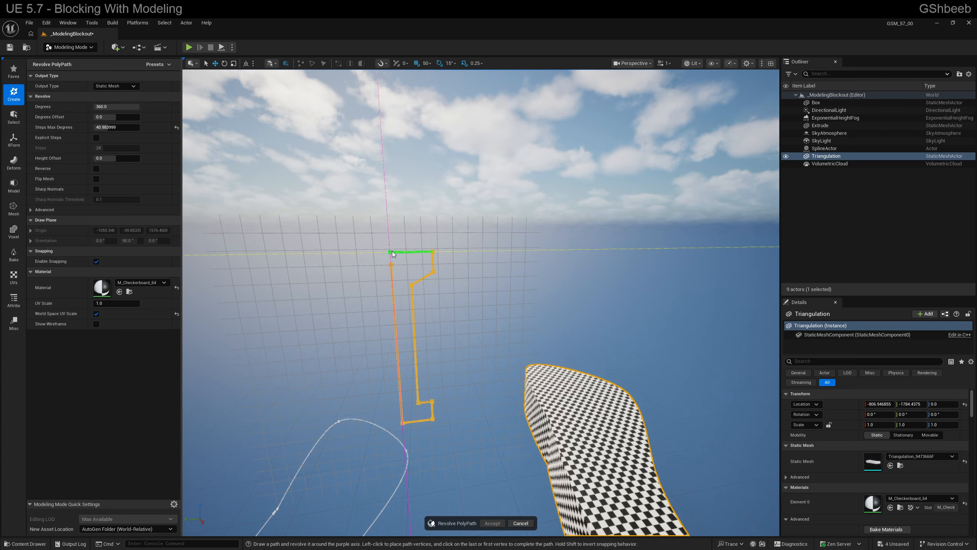
{"action": "double_click", "coordinate": [391, 253]}
{"action": "right_click_drag", "start_coordinate": [419, 354], "coordinate": [487, 497]}
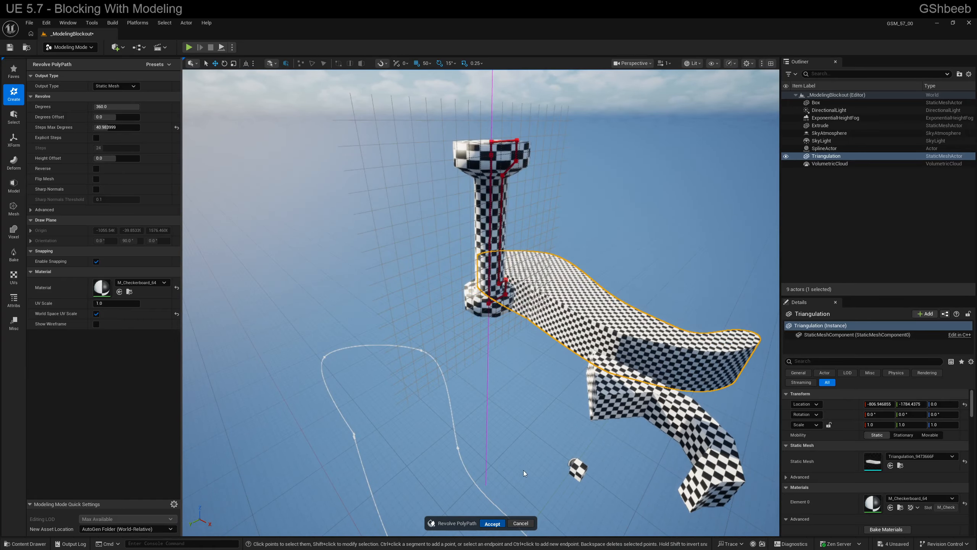
- Accept the revolved tower and clear the selection of the curved mesh
{"action": "right_click_drag", "start_coordinate": [524, 470], "coordinate": [558, 468]}
{"action": "left_click", "coordinate": [507, 321]}
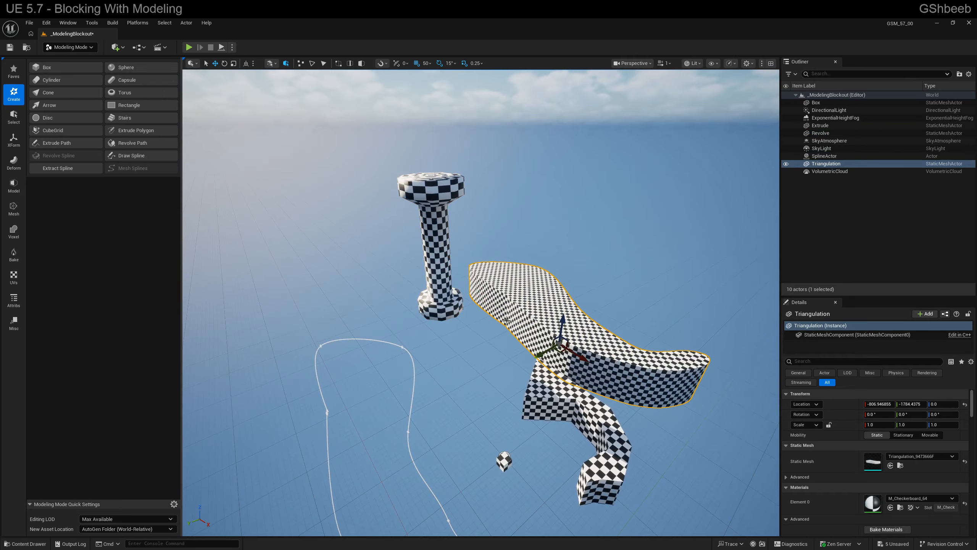
{"action": "right_click_drag", "start_coordinate": [486, 378], "coordinate": [468, 369]}
{"action": "left_click", "coordinate": [485, 379]}
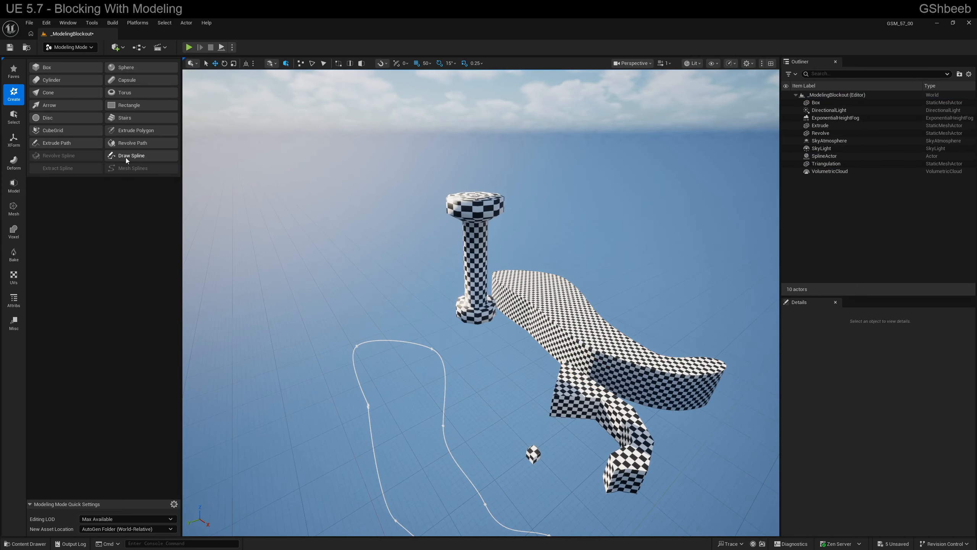
- Draw a closed six-sided Revolve Path profile beside the tower, revolve it 360 degrees into a thick ring around the tower, and accept it
{"action": "left_click", "coordinate": [123, 144]}
{"action": "right_click_drag", "start_coordinate": [487, 300], "coordinate": [454, 307]}
{"action": "left_click", "coordinate": [438, 308]}
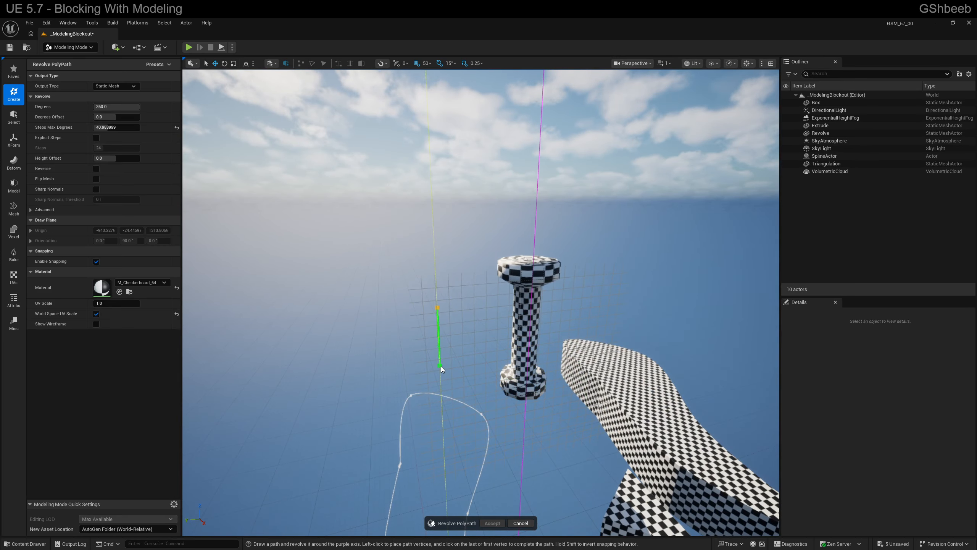
{"action": "left_click", "coordinate": [477, 371]}
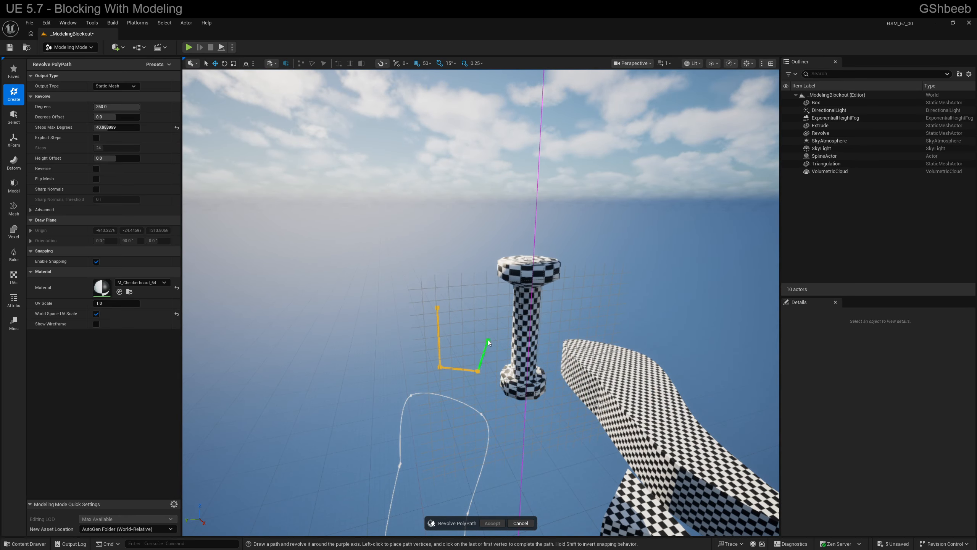
{"action": "left_click", "coordinate": [438, 307]}
{"action": "mouse_move", "coordinate": [517, 212]}
{"action": "right_mouse_down"}
{"action": "mouse_move", "coordinate": [520, 176]}
{"action": "mouse_move", "coordinate": [518, 219]}
{"action": "mouse_move", "coordinate": [504, 222]}
{"action": "right_mouse_up"}
{"action": "key", "text": "w"}
{"action": "key", "text": "d"}
{"action": "key", "text": "s"}
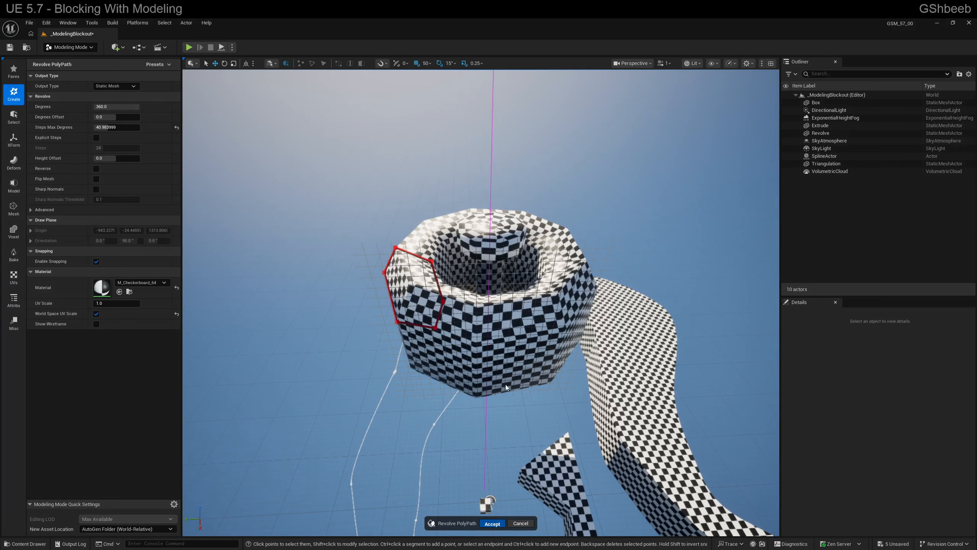
{"action": "left_click", "coordinate": [492, 524]}
{"action": "left_click", "coordinate": [505, 348]}
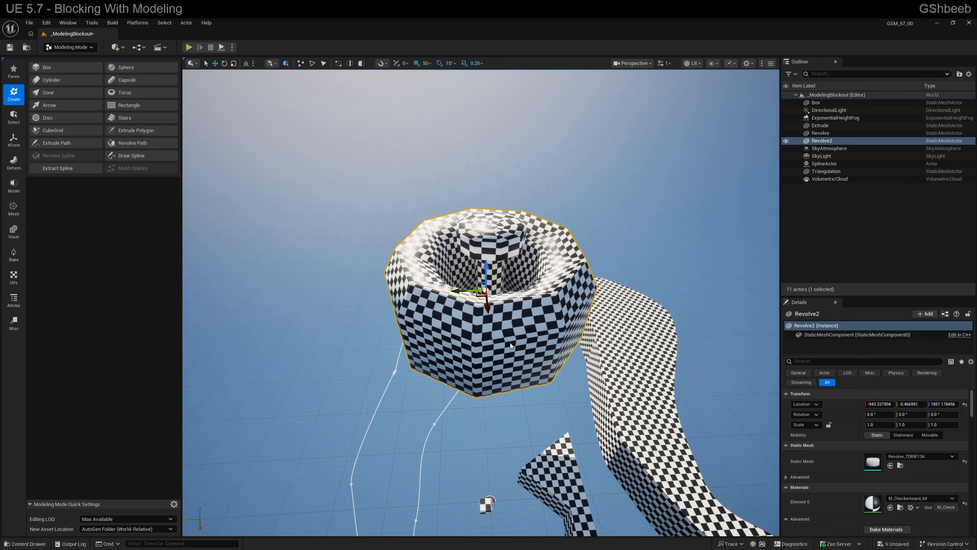
- Test the revolved ring in play mode from a spot on its surface and return to editing
{"action": "key", "text": "s"}
{"action": "right_click_drag", "start_coordinate": [505, 348], "coordinate": [455, 347]}
{"action": "key", "text": "q"}
{"action": "key", "text": "d"}
{"action": "key", "text": "a"}
{"action": "key", "text": "w"}
{"action": "key", "text": "e"}
{"action": "right_click", "coordinate": [480, 377]}
{"action": "left_click", "coordinate": [527, 359]}
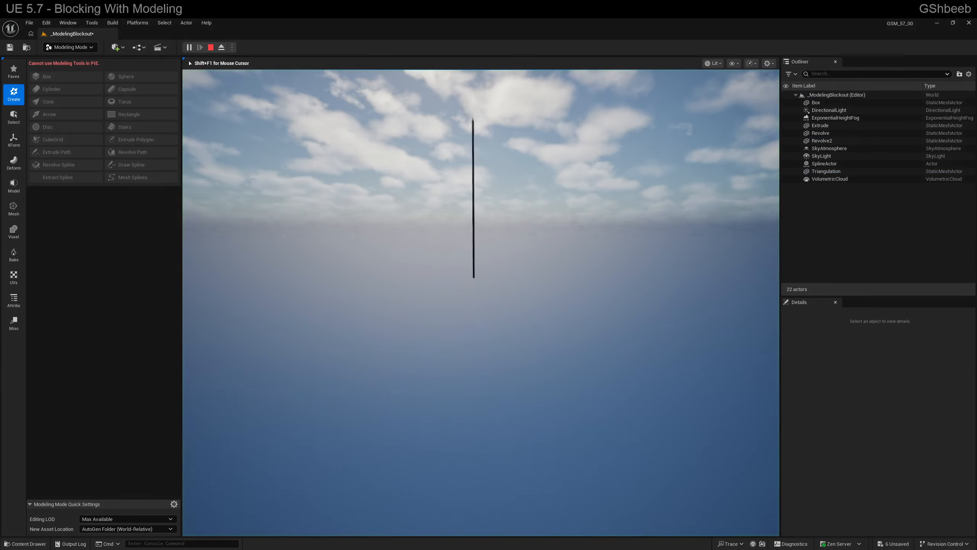
{"action": "key", "text": "Escape"}
- With the CubeGrid tool, pull a 1200-wide rectangular area of cells beside the spline upward into a solid block
{"action": "key", "text": "s"}
{"action": "right_click_drag", "start_coordinate": [522, 349], "coordinate": [398, 289]}
{"action": "key", "text": "e"}
{"action": "key", "text": "a"}
{"action": "key", "text": "s"}
{"action": "key", "text": "d"}
{"action": "key", "text": "s"}
{"action": "key", "text": "a"}
{"action": "key", "text": "s"}
{"action": "left_click", "coordinate": [51, 134]}
{"action": "key", "text": "s"}
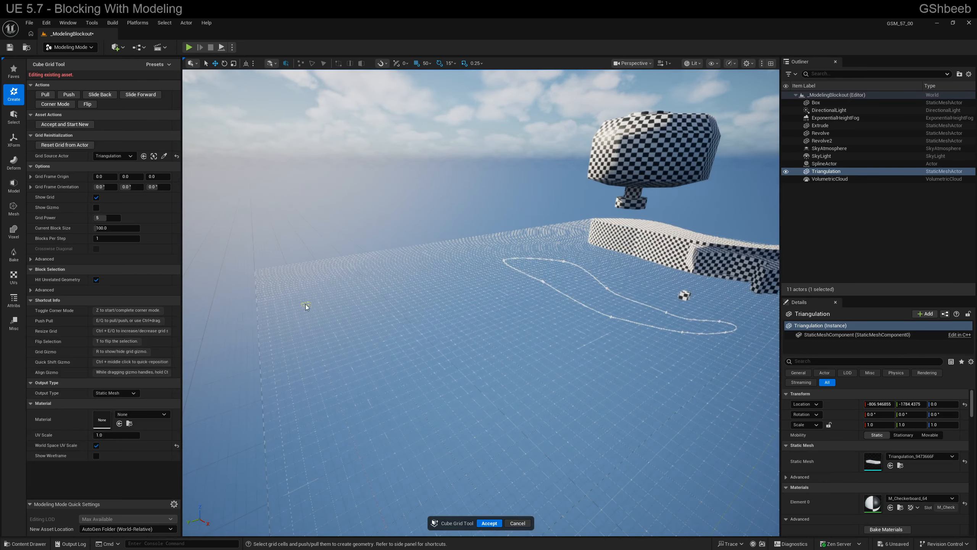
{"action": "left_click_drag", "start_coordinate": [306, 304], "coordinate": [480, 375]}
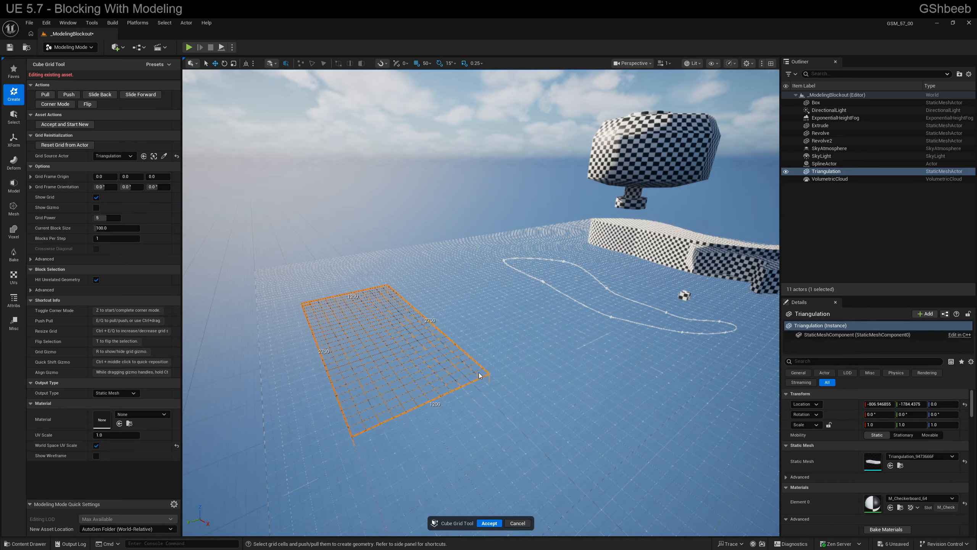
{"action": "left_click", "coordinate": [45, 95]}
{"action": "left_click", "coordinate": [47, 96]}
{"action": "key", "text": "e"}
{"action": "key", "text": "e"}
{"action": "key", "text": "e"}
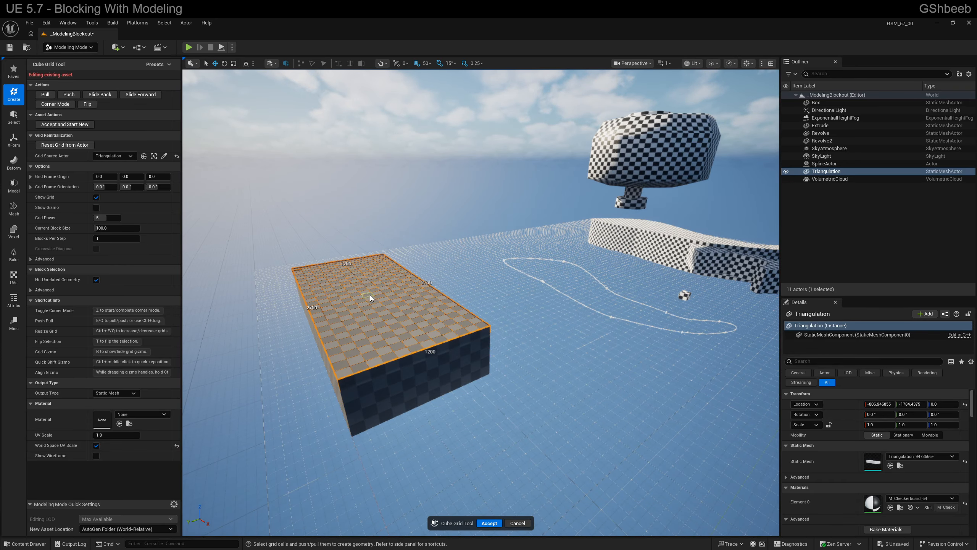
- Raise a 700-wide rectangular area of the block's top face into an upper tier
{"action": "left_click_drag", "start_coordinate": [341, 283], "coordinate": [406, 328]}
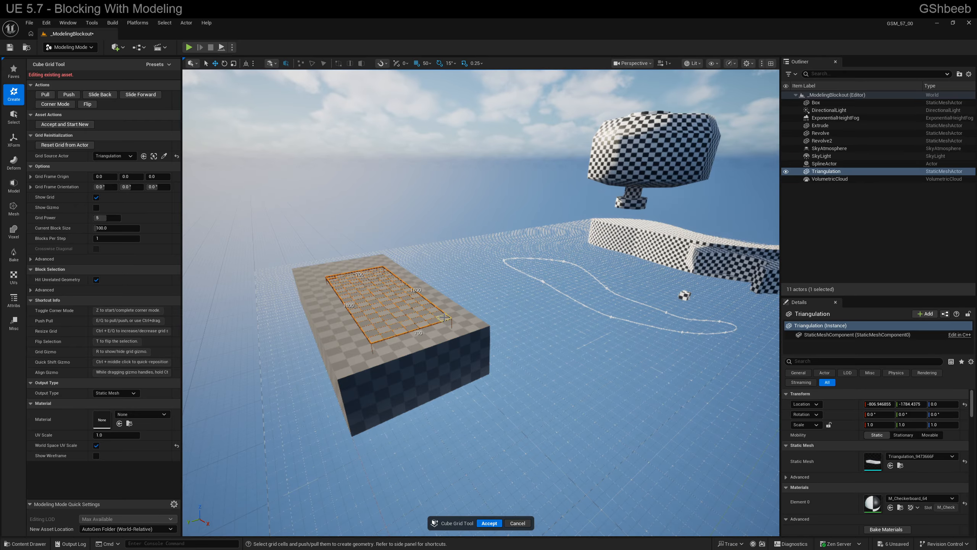
{"action": "key", "text": "e"}
{"action": "key", "text": "e"}
{"action": "key", "text": "e"}
- Pull the top 700 by 100 row of the upper tier's end face outward into an overhang
{"action": "left_click_drag", "start_coordinate": [365, 299], "coordinate": [433, 281]}
{"action": "key", "text": "e"}
{"action": "key", "text": "e"}
{"action": "key", "text": "e"}
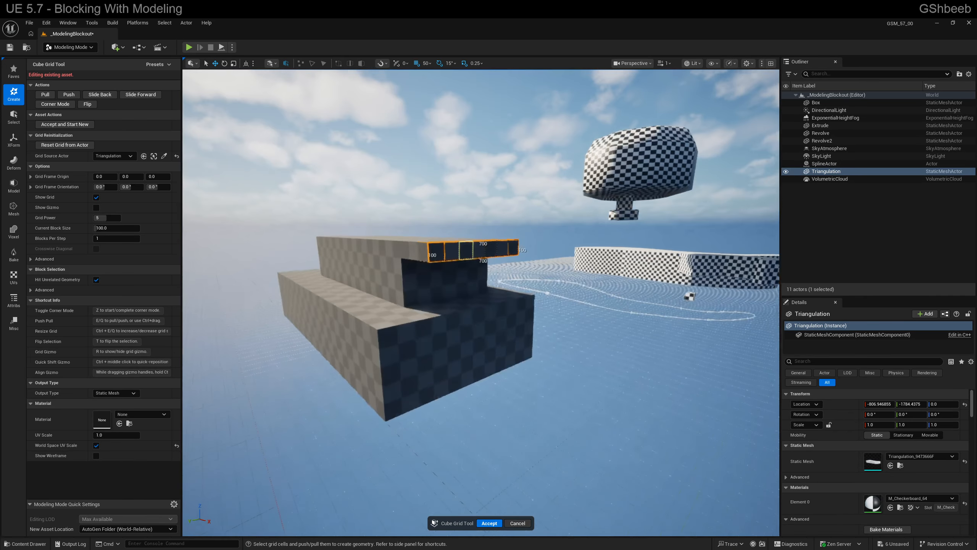
- Add a 300-wide block section on the ledge alongside the upper tier
{"action": "right_click_drag", "start_coordinate": [433, 280], "coordinate": [425, 283]}
{"action": "left_click_drag", "start_coordinate": [360, 240], "coordinate": [426, 285]}
{"action": "right_click_drag", "start_coordinate": [424, 292], "coordinate": [419, 214]}
{"action": "mouse_move", "coordinate": [463, 290]}
{"action": "right_mouse_down"}
{"action": "mouse_move", "coordinate": [474, 297]}
{"action": "mouse_move", "coordinate": [473, 274]}
{"action": "mouse_move", "coordinate": [466, 311]}
{"action": "mouse_move", "coordinate": [463, 290]}
{"action": "right_mouse_up"}
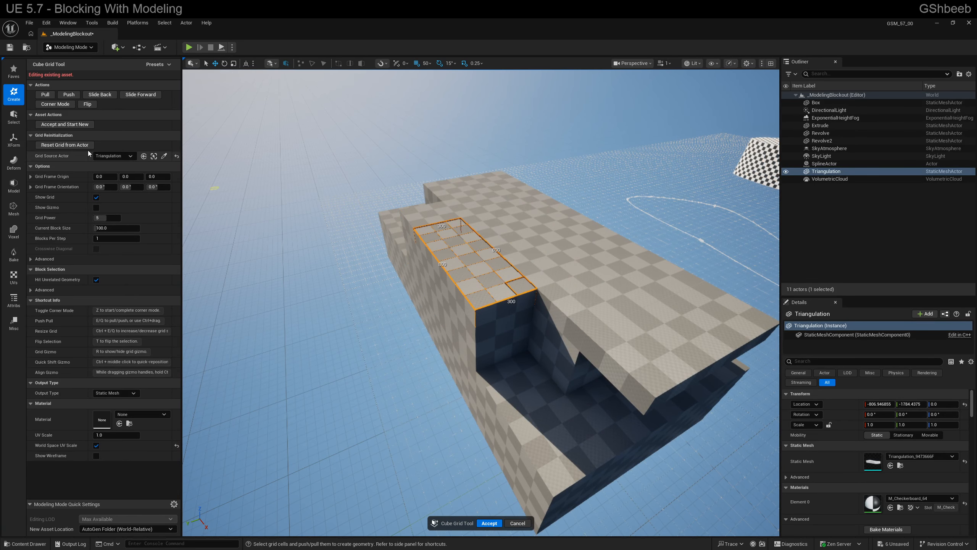
- Use Corner Mode to lower the outer end of the 300-wide section into a ramp, and accept the CubeGrid geometry
{"action": "left_click", "coordinate": [51, 105]}
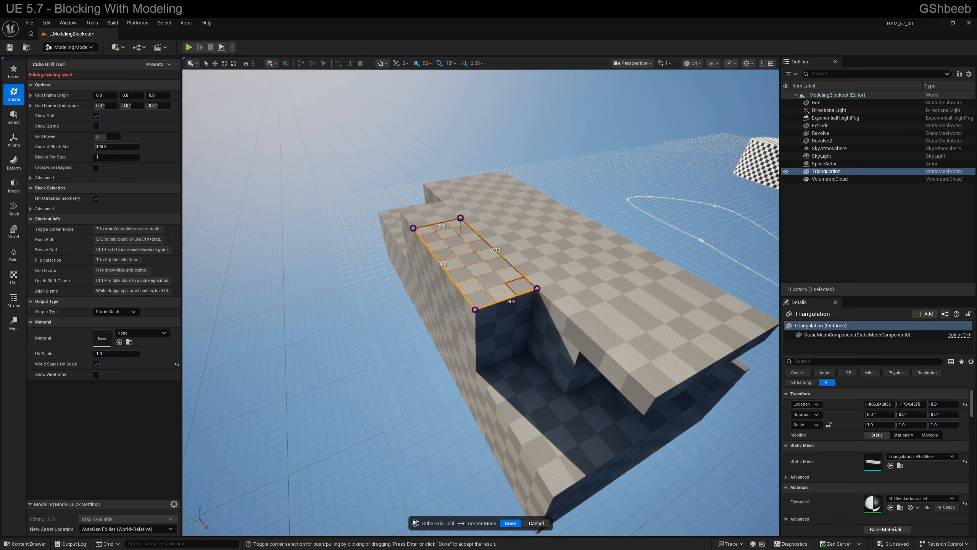
{"action": "left_click", "coordinate": [537, 288]}
{"action": "key", "text": "e"}
{"action": "key", "text": "e"}
{"action": "key", "text": "q"}
{"action": "key", "text": "q"}
{"action": "key", "text": "q"}
{"action": "key", "text": "q"}
{"action": "key", "text": "q"}
{"action": "key", "text": "q"}
{"action": "key", "text": "a"}
{"action": "right_click_drag", "start_coordinate": [523, 312], "coordinate": [585, 283]}
{"action": "key", "text": "d"}
{"action": "key", "text": "s"}
{"action": "key", "text": "a"}
{"action": "left_click", "coordinate": [510, 524]}
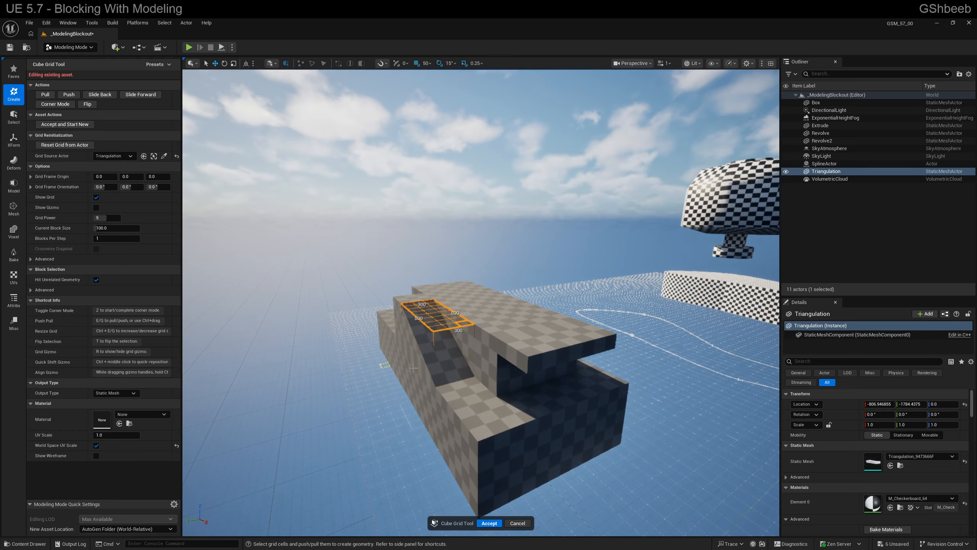
{"action": "left_click", "coordinate": [488, 522]}
- Open the Triangulation mesh in the Simple Collision Editor and add a box collision shape
{"action": "right_click_drag", "start_coordinate": [480, 452], "coordinate": [479, 428]}
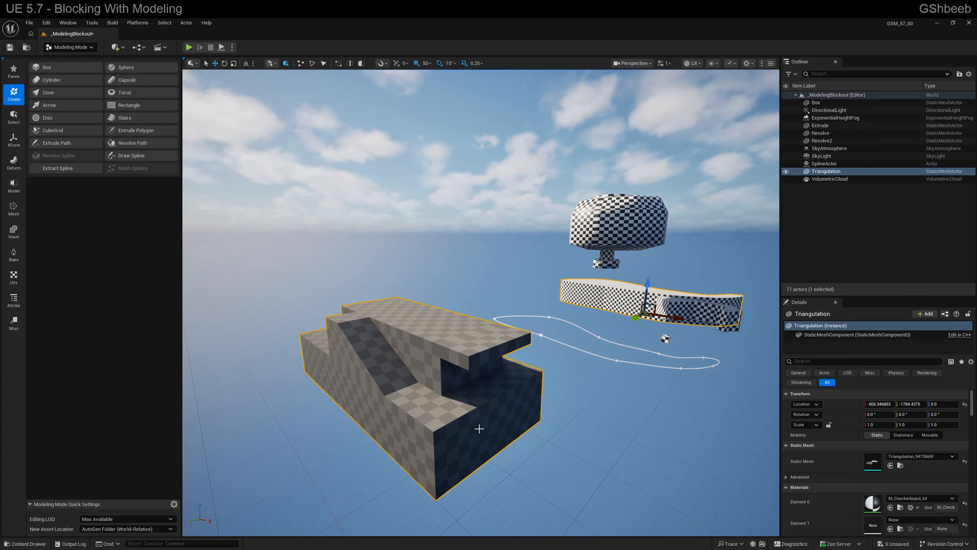
{"action": "key", "text": "d"}
{"action": "right_click_drag", "start_coordinate": [548, 314], "coordinate": [643, 287]}
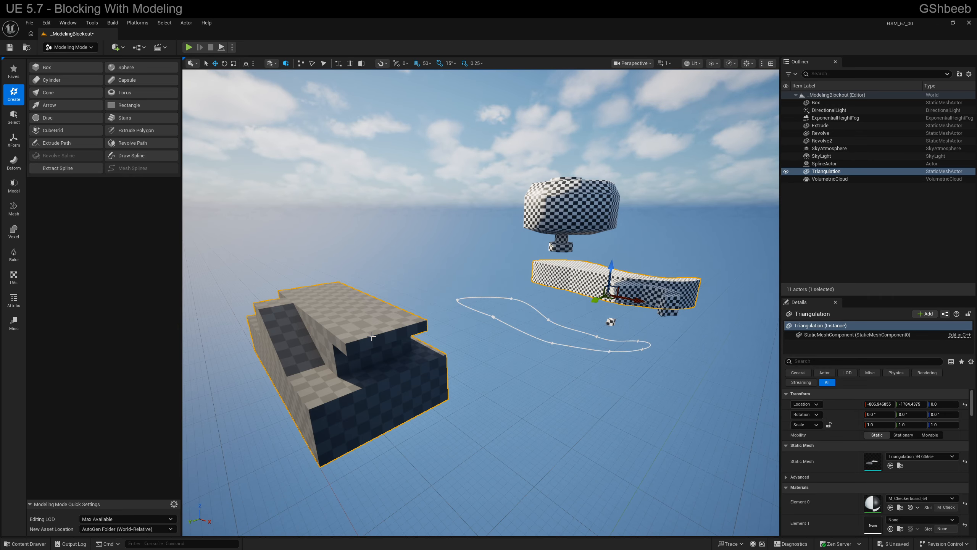
{"action": "right_click_drag", "start_coordinate": [372, 336], "coordinate": [402, 329]}
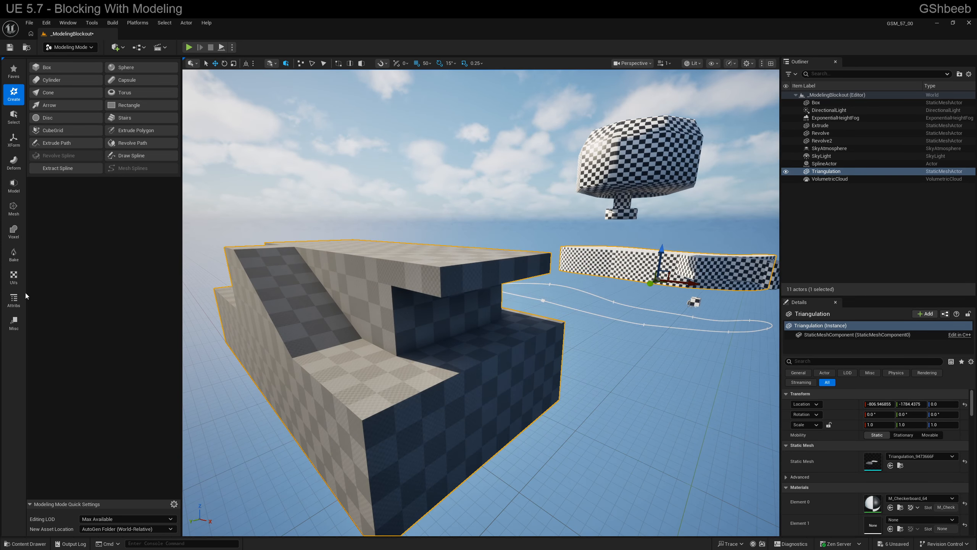
{"action": "left_click", "coordinate": [14, 301]}
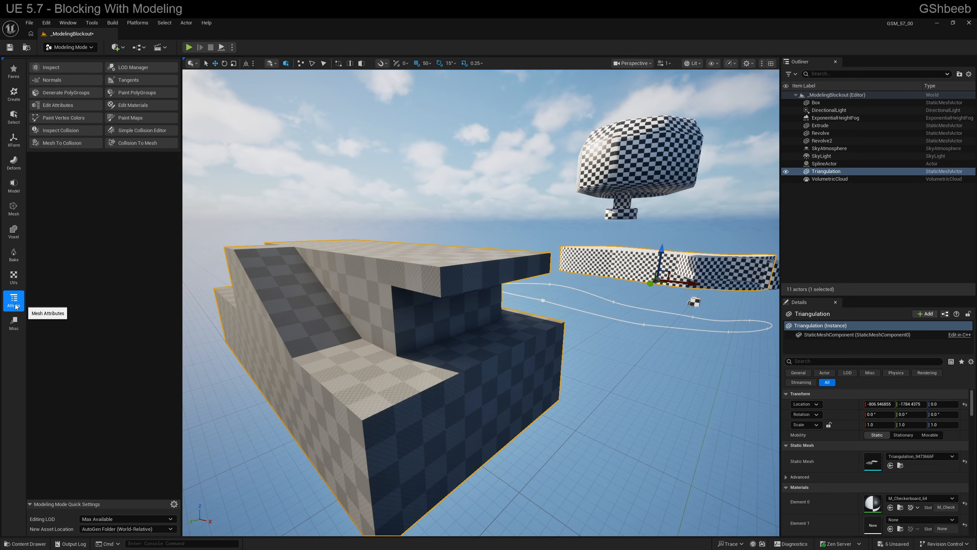
{"action": "left_click", "coordinate": [124, 130]}
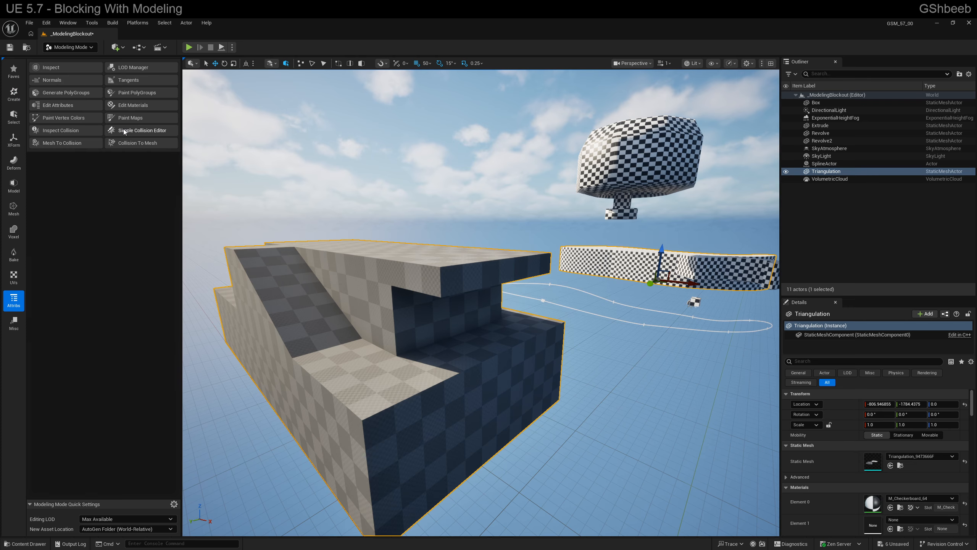
{"action": "left_click", "coordinate": [49, 106]}
{"action": "right_click_drag", "start_coordinate": [385, 246], "coordinate": [465, 338]}
{"action": "right_click_drag", "start_coordinate": [435, 258], "coordinate": [435, 241]}
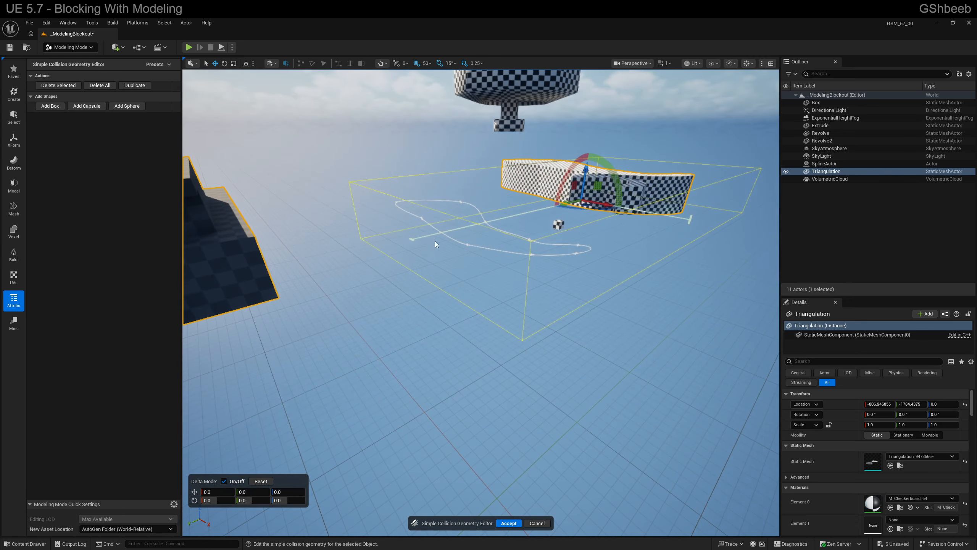
- Try fitting the collision box to the curved mesh by shrinking its sides and raising it 200 units, and cancel the collision edits
{"action": "left_click_drag", "start_coordinate": [411, 238], "coordinate": [535, 210]}
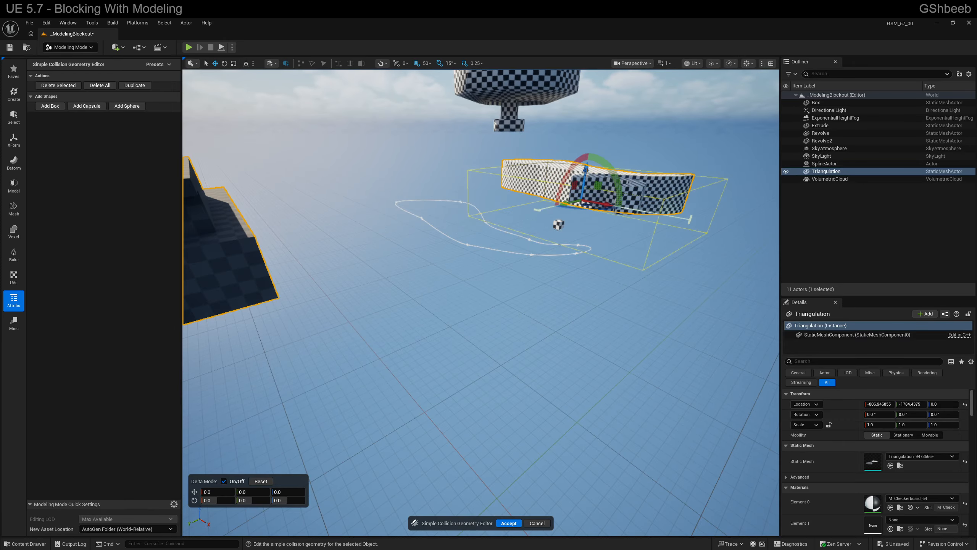
{"action": "left_click_drag", "start_coordinate": [587, 173], "coordinate": [587, 158]}
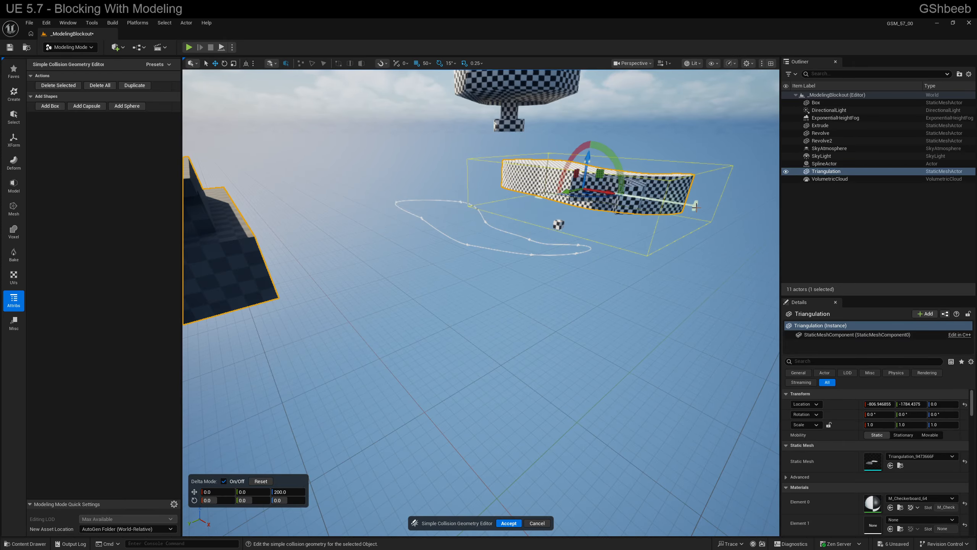
{"action": "left_click_drag", "start_coordinate": [696, 207], "coordinate": [689, 203]}
{"action": "left_click_drag", "start_coordinate": [519, 246], "coordinate": [545, 219], "text": "alt"}
{"action": "key", "text": "a"}
{"action": "right_click_drag", "start_coordinate": [519, 247], "coordinate": [470, 239]}
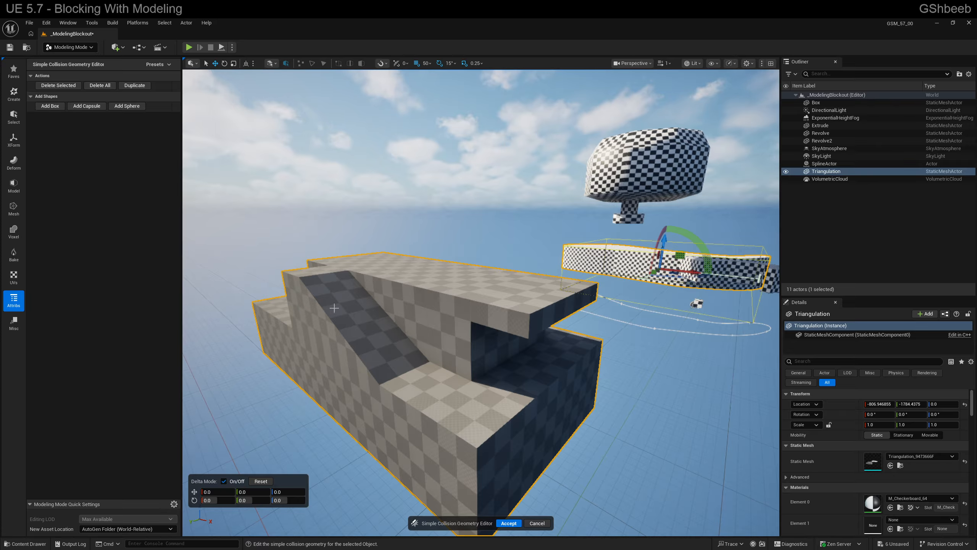
{"action": "right_click_drag", "start_coordinate": [342, 316], "coordinate": [446, 352]}
{"action": "key", "text": "d"}
{"action": "key", "text": "s"}
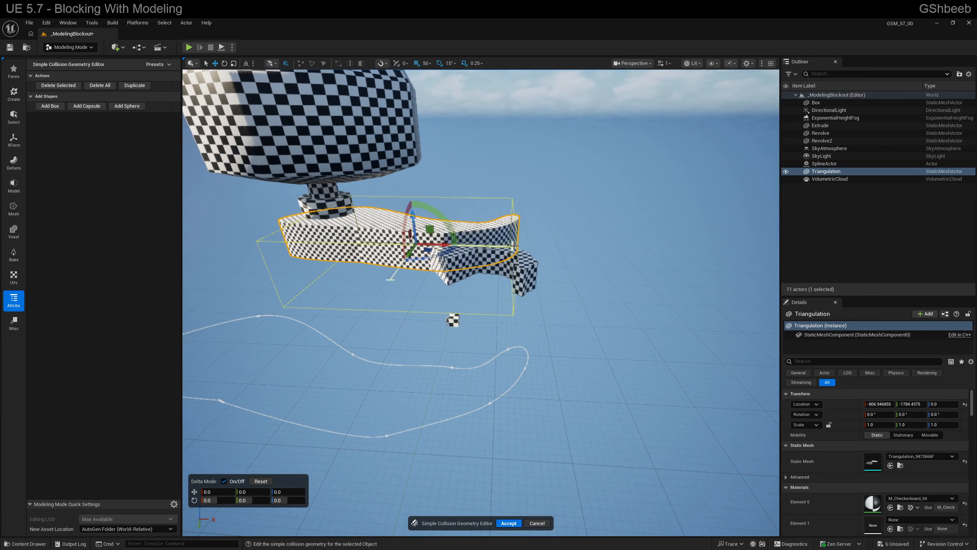
{"action": "left_click_drag", "start_coordinate": [513, 246], "coordinate": [487, 246]}
{"action": "key", "text": "s"}
{"action": "right_click_drag", "start_coordinate": [512, 261], "coordinate": [412, 281]}
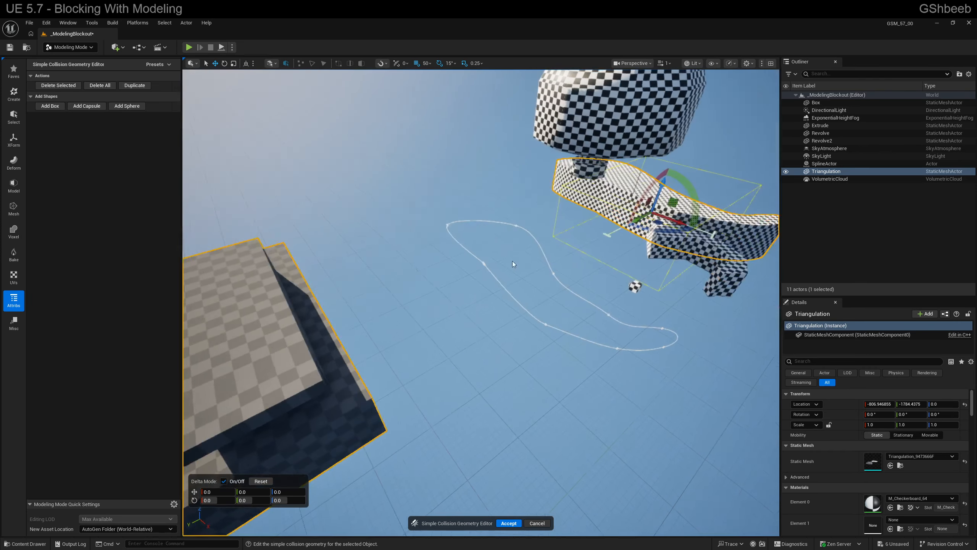
{"action": "left_click", "coordinate": [537, 521]}
- Browse from the selected stepped mesh to its static mesh asset in the Content Drawer
{"action": "key", "text": "s"}
{"action": "right_click_drag", "start_coordinate": [553, 454], "coordinate": [475, 372]}
{"action": "key", "text": "w"}
{"action": "key", "text": "d"}
{"action": "key", "text": "w"}
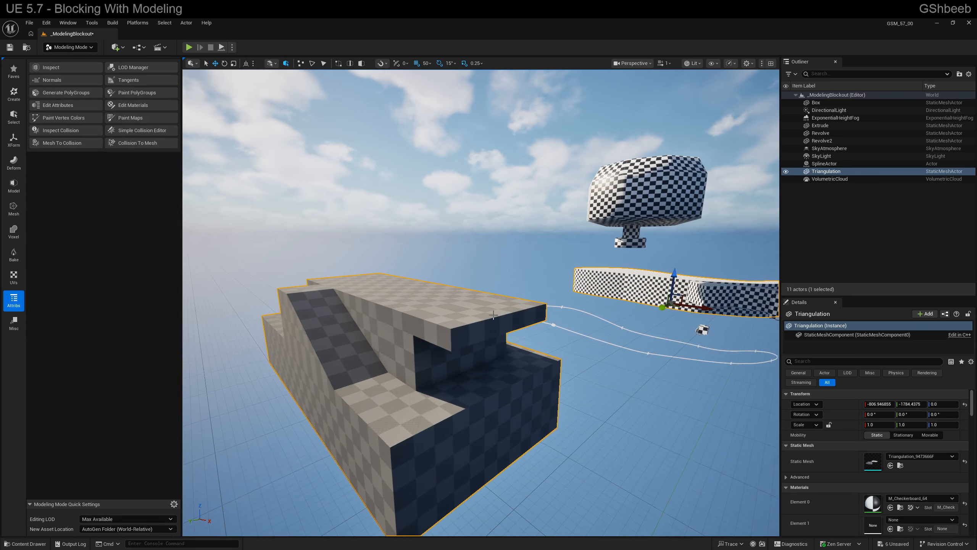
{"action": "right_click_drag", "start_coordinate": [451, 298], "coordinate": [431, 306]}
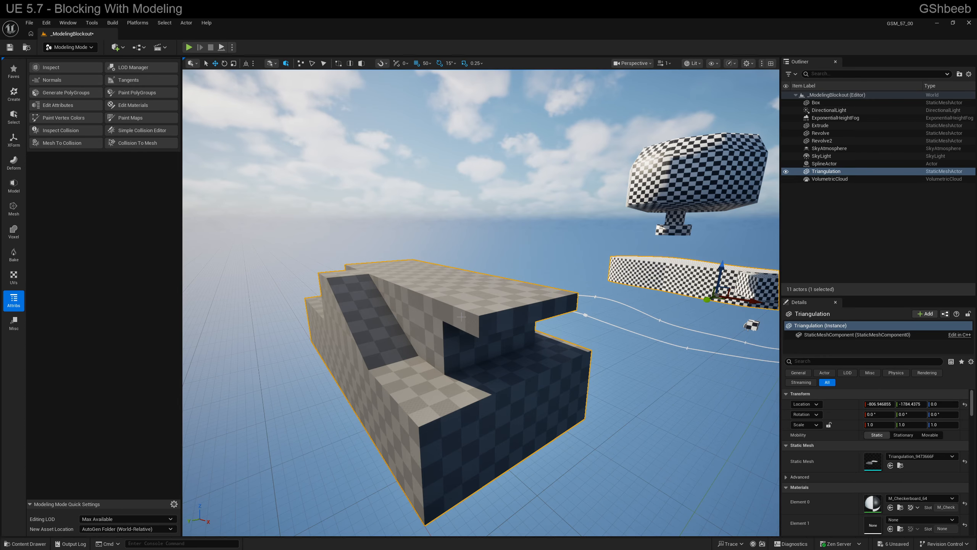
{"action": "key", "text": "ctrl+space"}
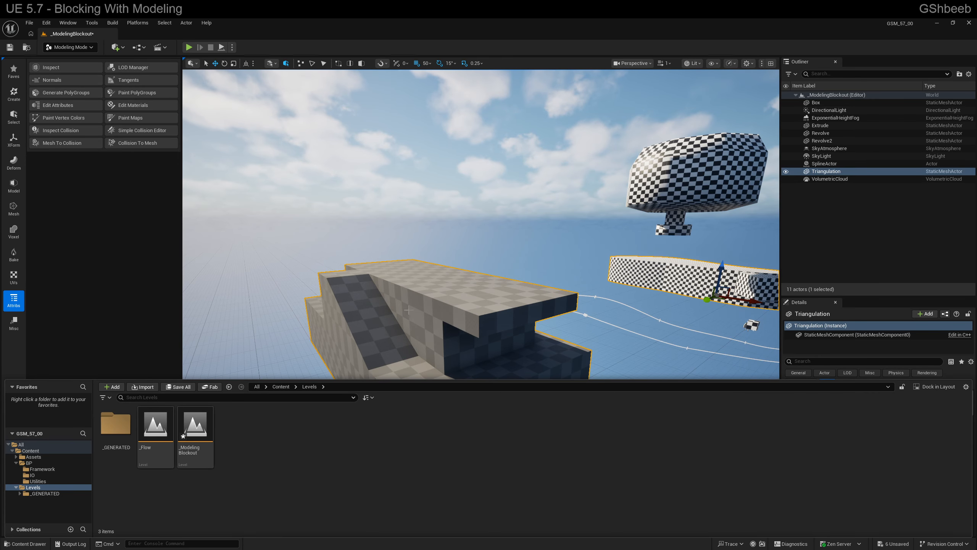
{"action": "right_click_drag", "start_coordinate": [401, 305], "coordinate": [413, 313]}
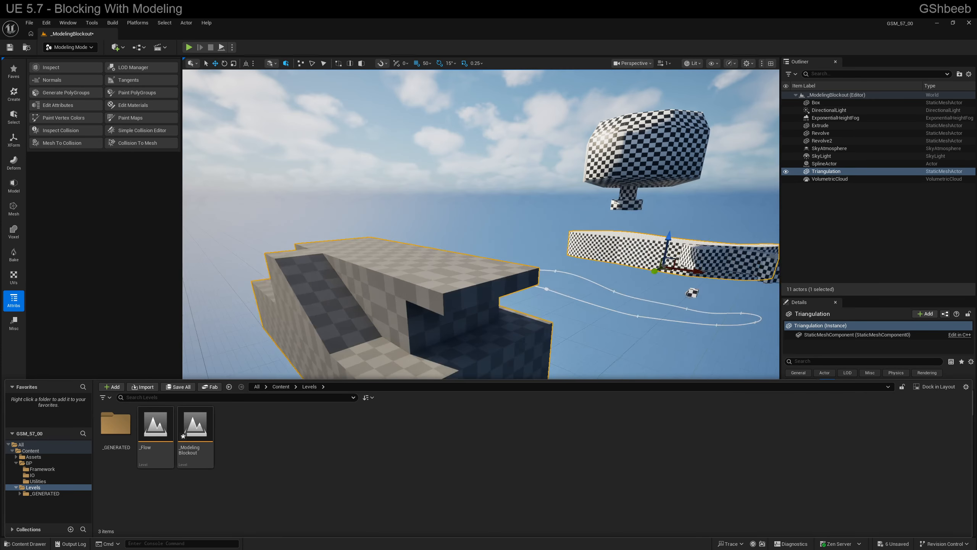
{"action": "right_click", "coordinate": [367, 299]}
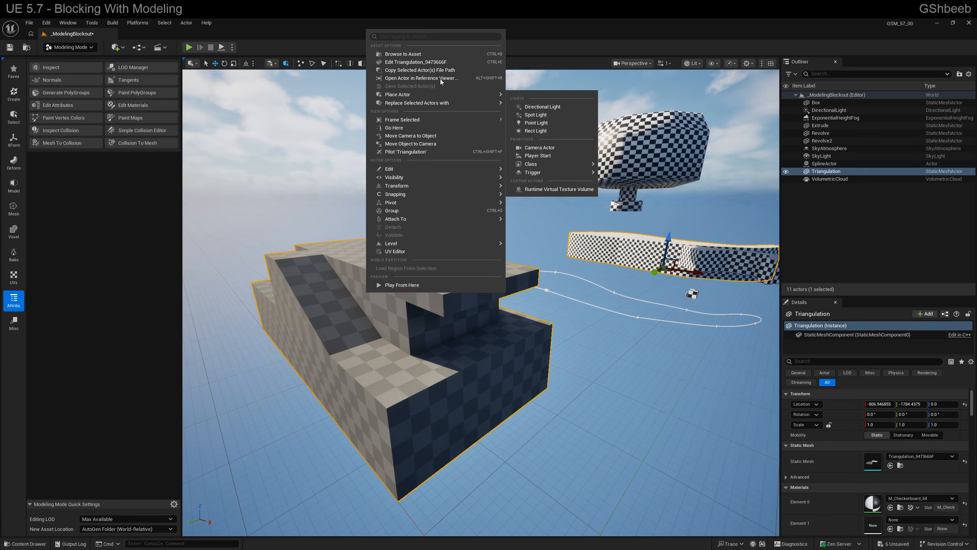
{"action": "left_click", "coordinate": [435, 55]}
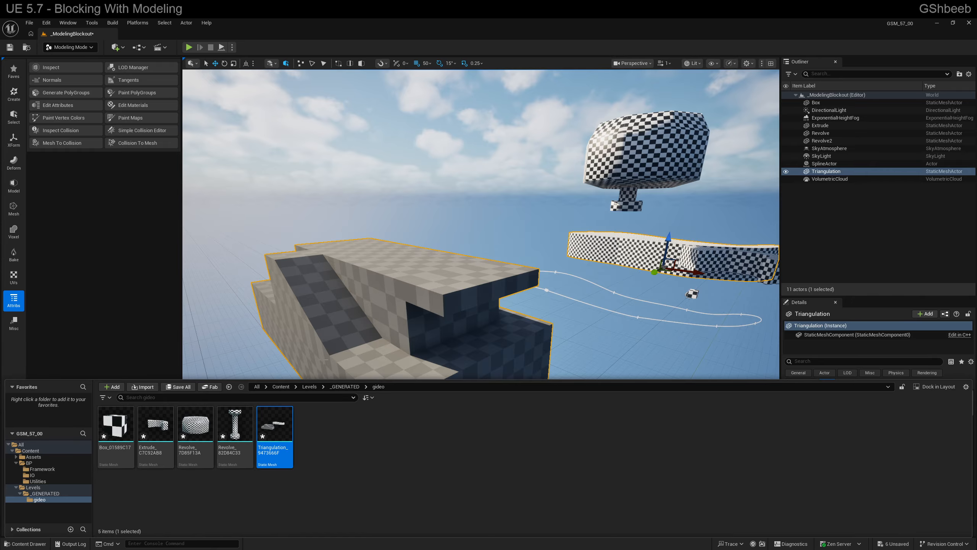
- Go back to the Levels folder and open the user's subfolder inside _GENERATED to view the generated meshes
{"action": "left_click", "coordinate": [310, 386]}
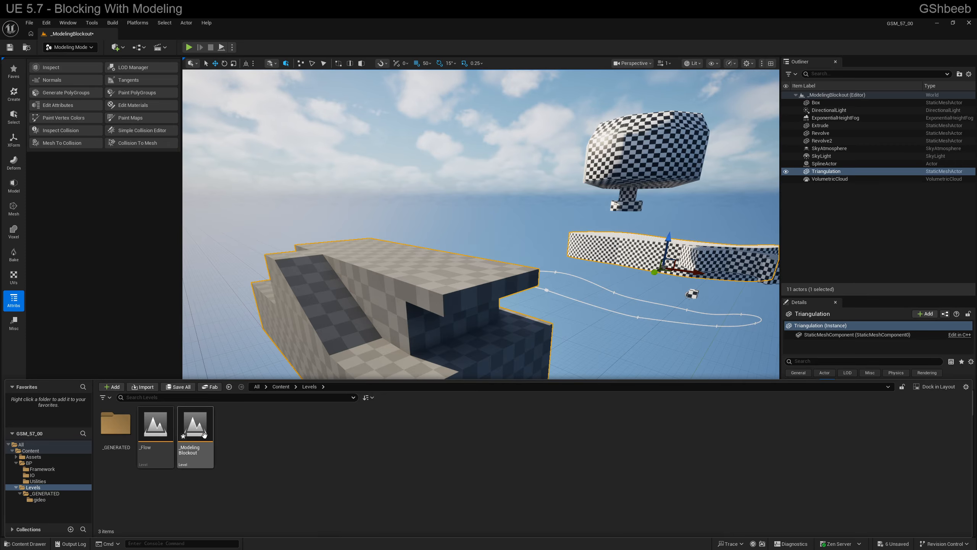
{"action": "double_click", "coordinate": [115, 433]}
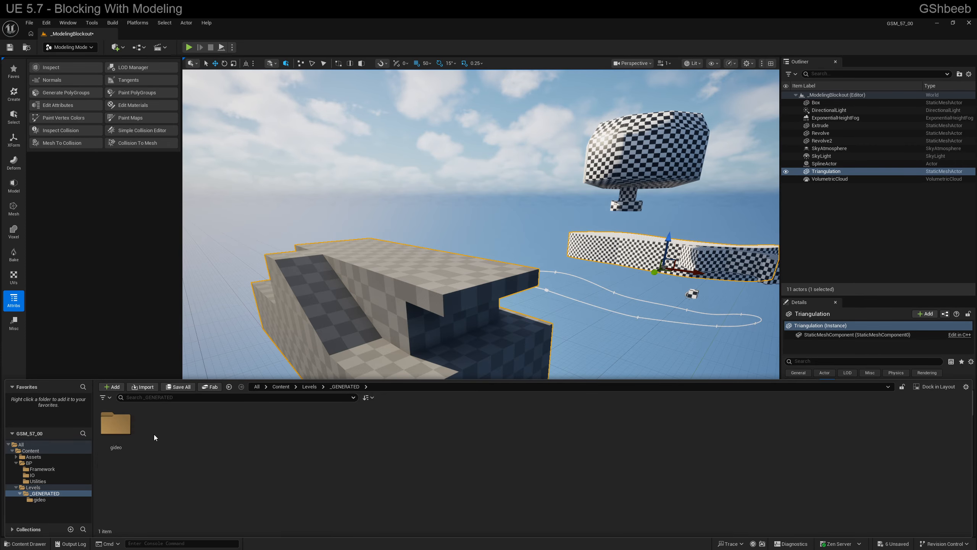
{"action": "double_click", "coordinate": [111, 434]}
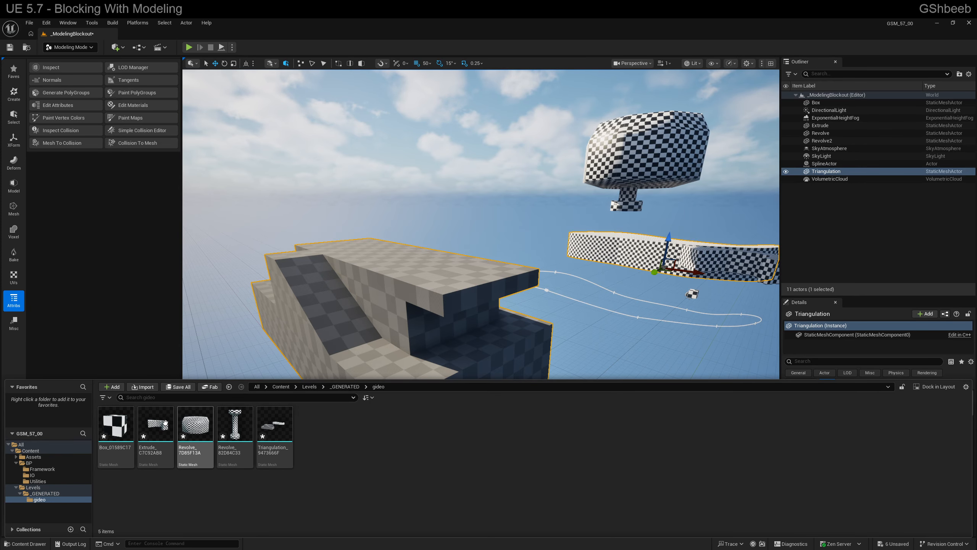
- Look over the generated Box, Extrude, Revolve and Triangulation static mesh assets in the generated subfolder
{"action": "left_click", "coordinate": [124, 436]}
{"action": "left_click", "coordinate": [157, 434]}
{"action": "left_click", "coordinate": [196, 434]}
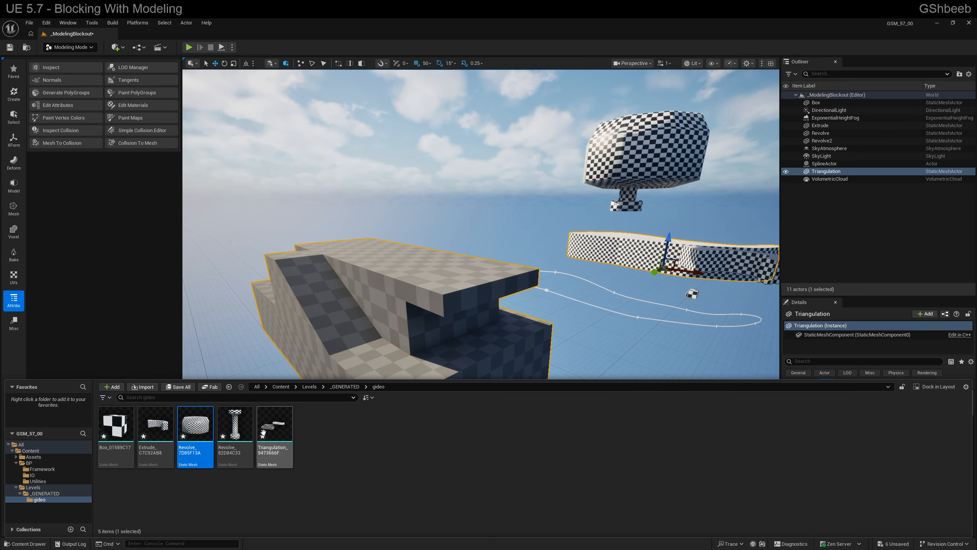
{"action": "left_click", "coordinate": [273, 432]}
{"action": "right_click_drag", "start_coordinate": [361, 319], "coordinate": [411, 324]}
- Place the column-shaped Revolve_82D84C33 mesh from the generated assets in the level, in front of the stepped structure
{"action": "key", "text": "ctrl+space"}
{"action": "left_click_drag", "start_coordinate": [234, 435], "coordinate": [524, 307]}
{"action": "right_click_drag", "start_coordinate": [524, 307], "coordinate": [510, 391]}
{"action": "key", "text": "s"}
{"action": "key", "text": "d"}
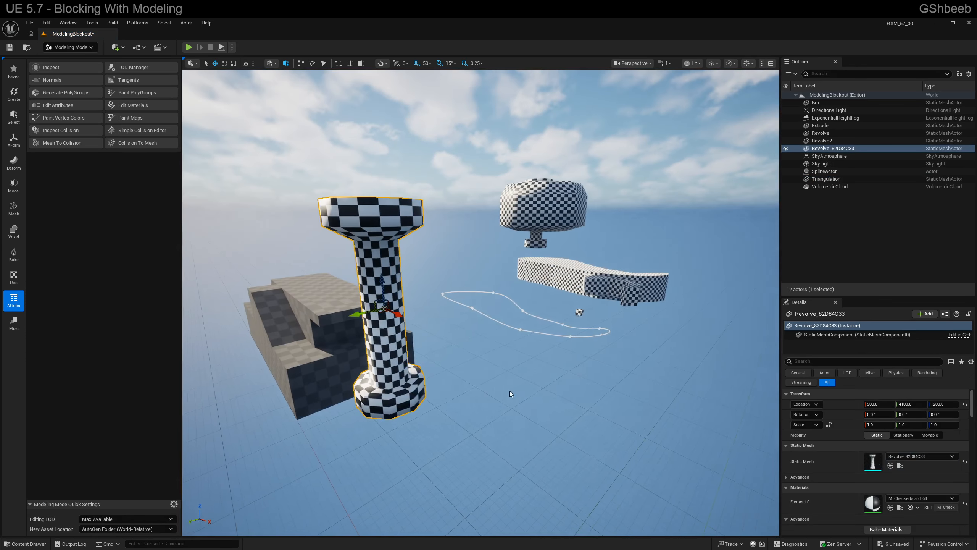
- Duplicate the placed checkered column twice along the Y axis to form a row of three columns
{"action": "left_click_drag", "start_coordinate": [351, 313], "coordinate": [553, 266], "text": "alt"}
{"action": "key", "text": "a"}
{"action": "right_click_drag", "start_coordinate": [549, 307], "coordinate": [604, 352]}
{"action": "key", "text": "w"}
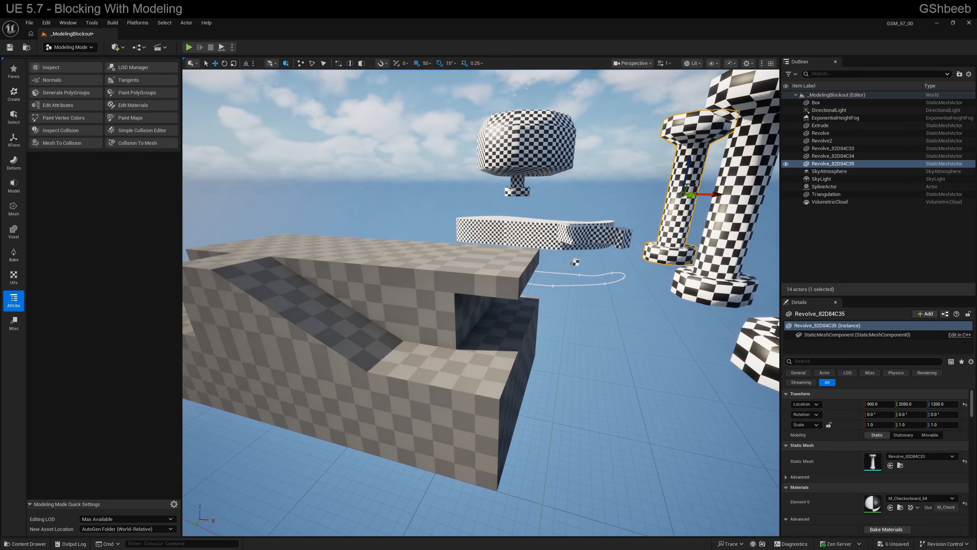
- Select the stepped structure in the level and rename its Triangulation static mesh asset as M_OverlookStructure
{"action": "key", "text": "ctrl+b"}
{"action": "left_click", "coordinate": [486, 311]}
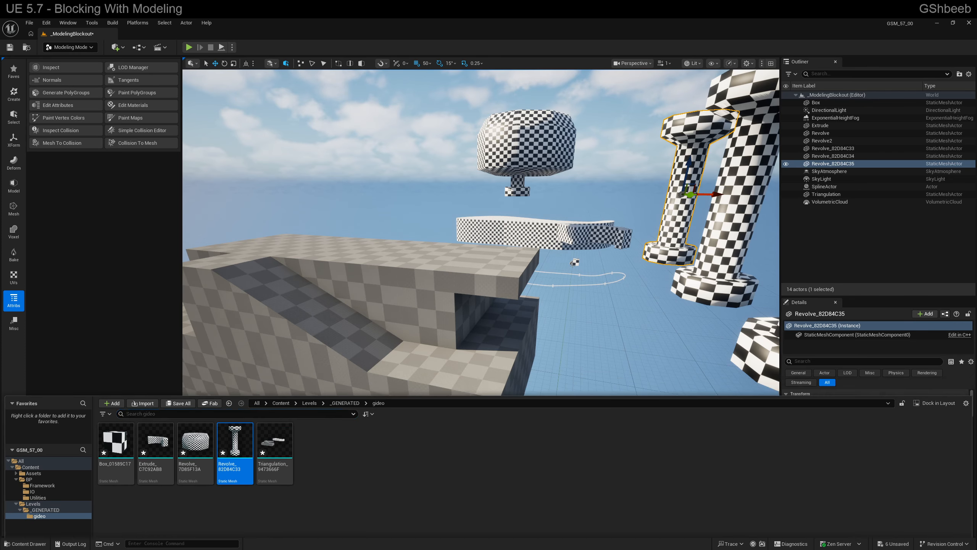
{"action": "key", "text": "f"}
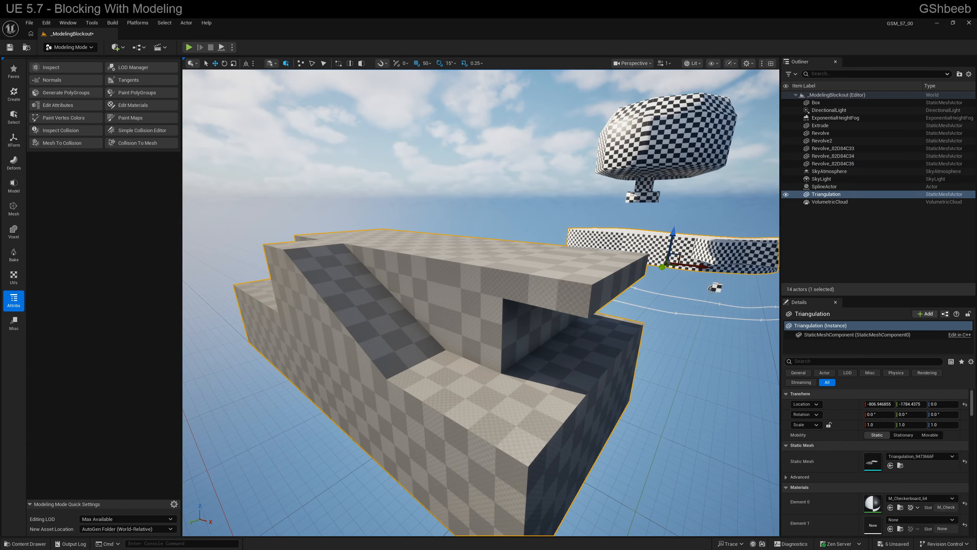
{"action": "right_click_drag", "start_coordinate": [418, 353], "coordinate": [388, 376]}
{"action": "key", "text": "ctrl+space"}
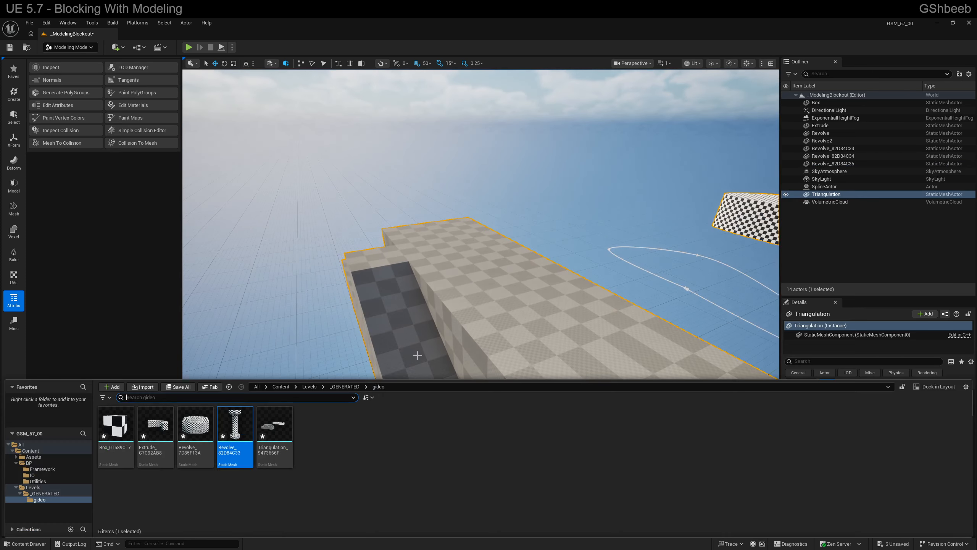
{"action": "left_click", "coordinate": [268, 434]}
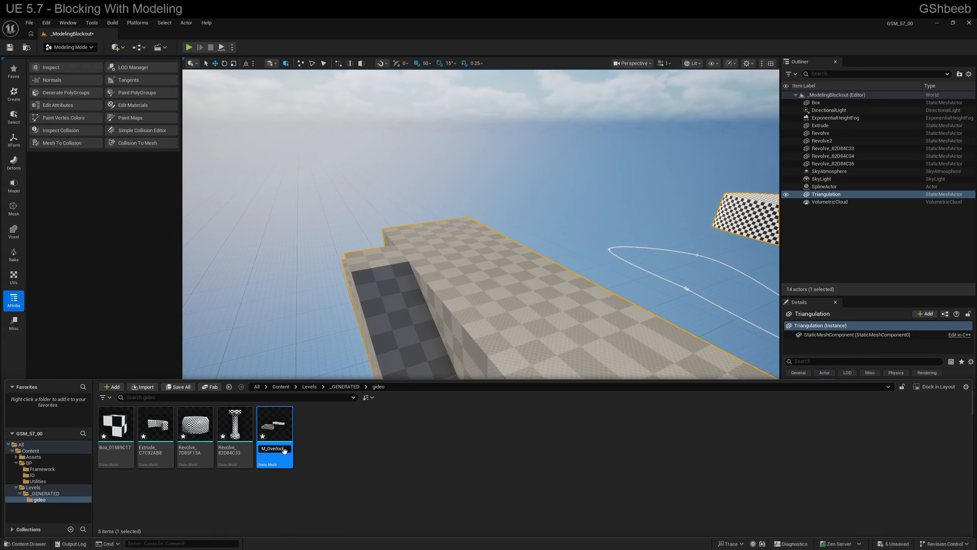
{"action": "key", "text": "Return"}
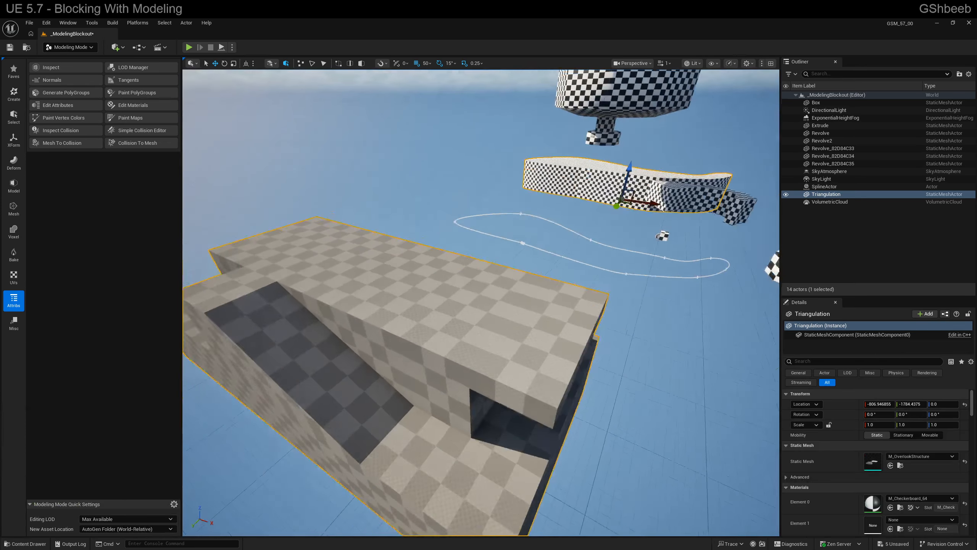
- Open the M_OverlookStructure asset from the Content Drawer in the Static Mesh Editor to view it, and close the editor
{"action": "mouse_move", "coordinate": [478, 299]}
{"action": "right_mouse_down"}
{"action": "mouse_move", "coordinate": [472, 312]}
{"action": "mouse_move", "coordinate": [479, 300]}
{"action": "right_mouse_up"}
{"action": "key", "text": "ctrl+space"}
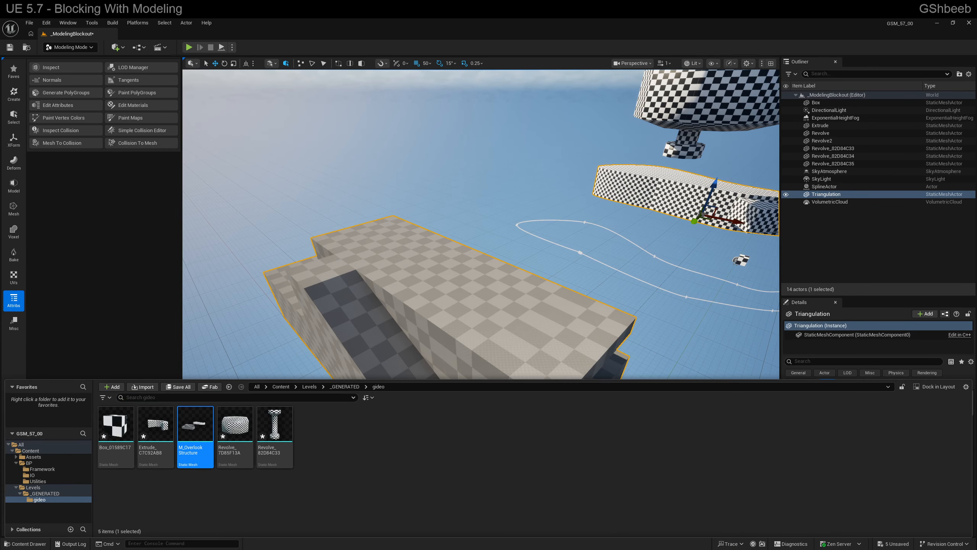
{"action": "key", "text": "ctrl+space"}
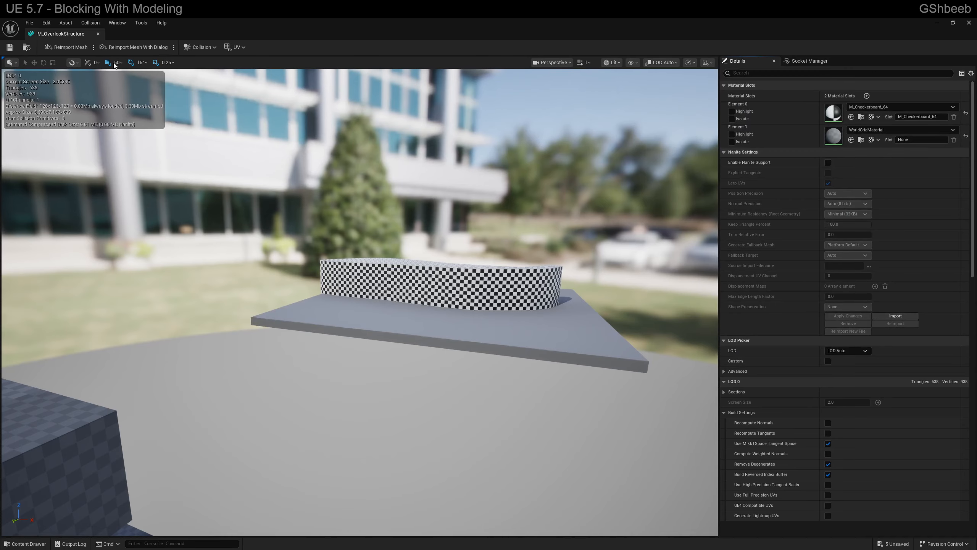
{"action": "left_click", "coordinate": [98, 34]}
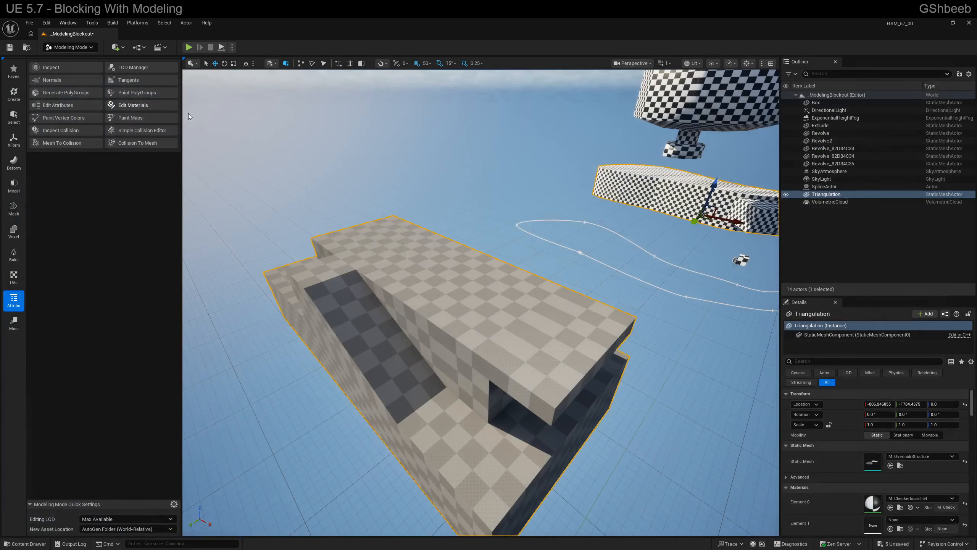
- Open the selected structure's mesh for editing directly from the level, inspect its curved wall, close it and check the actor's context options
{"action": "right_click_drag", "start_coordinate": [413, 263], "coordinate": [435, 260]}
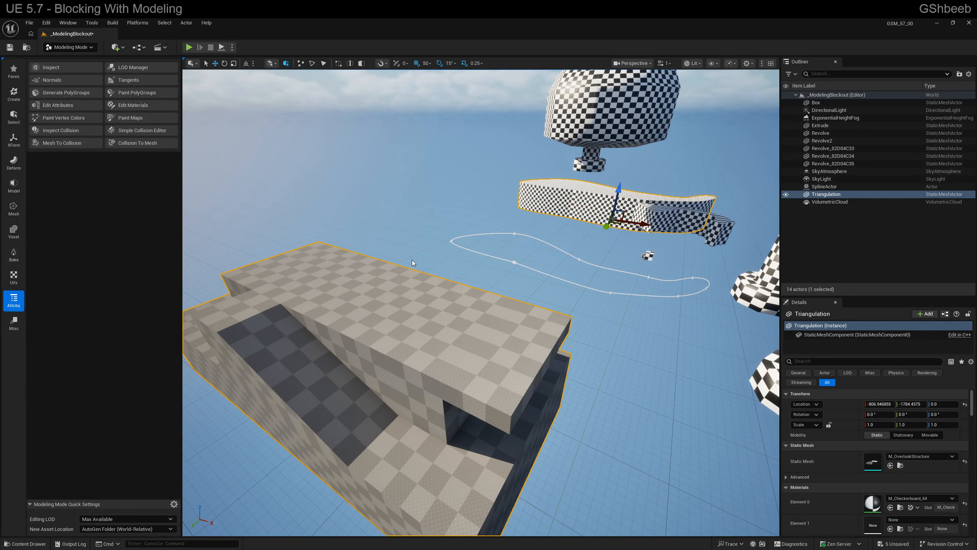
{"action": "key", "text": "ctrl+e"}
{"action": "right_click_drag", "start_coordinate": [403, 222], "coordinate": [541, 210]}
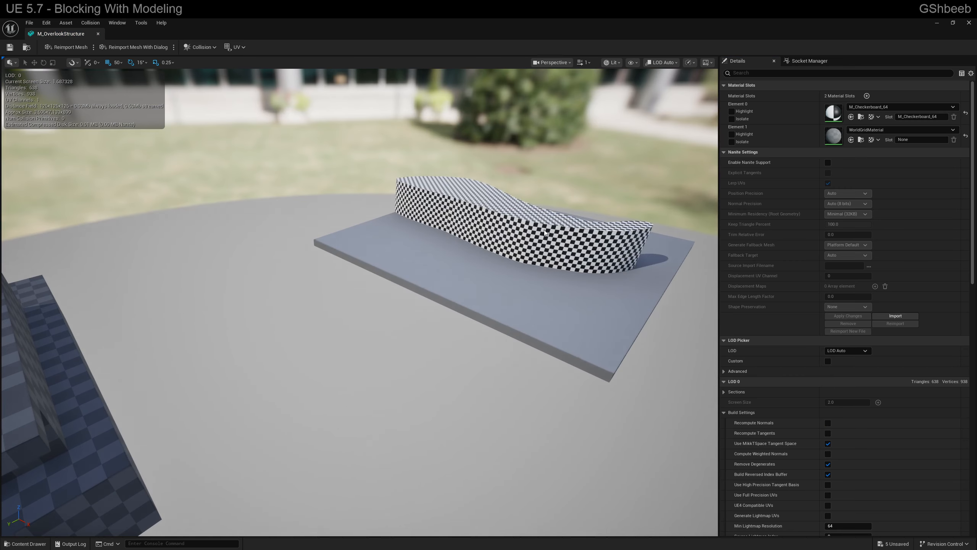
{"action": "left_click", "coordinate": [969, 23]}
{"action": "right_click", "coordinate": [616, 189]}
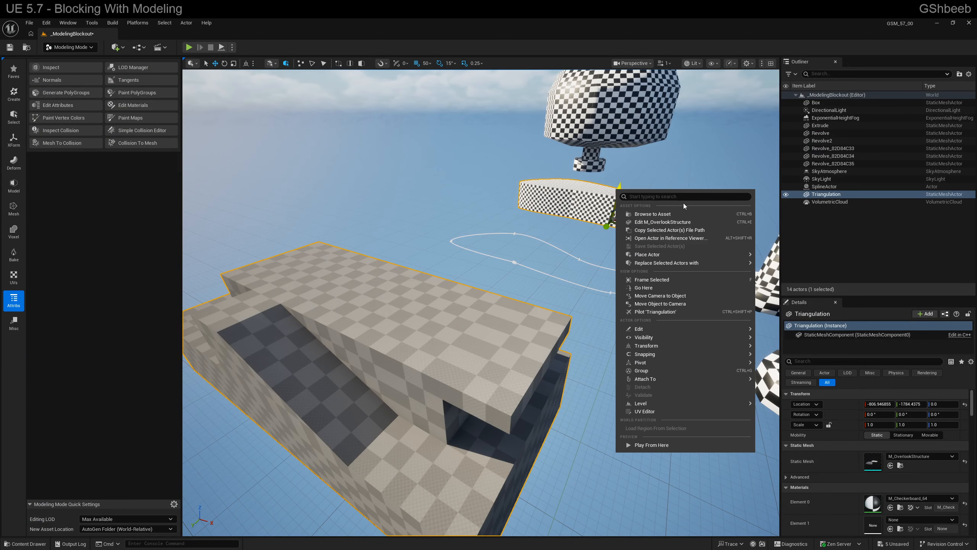
{"action": "left_click", "coordinate": [591, 191]}
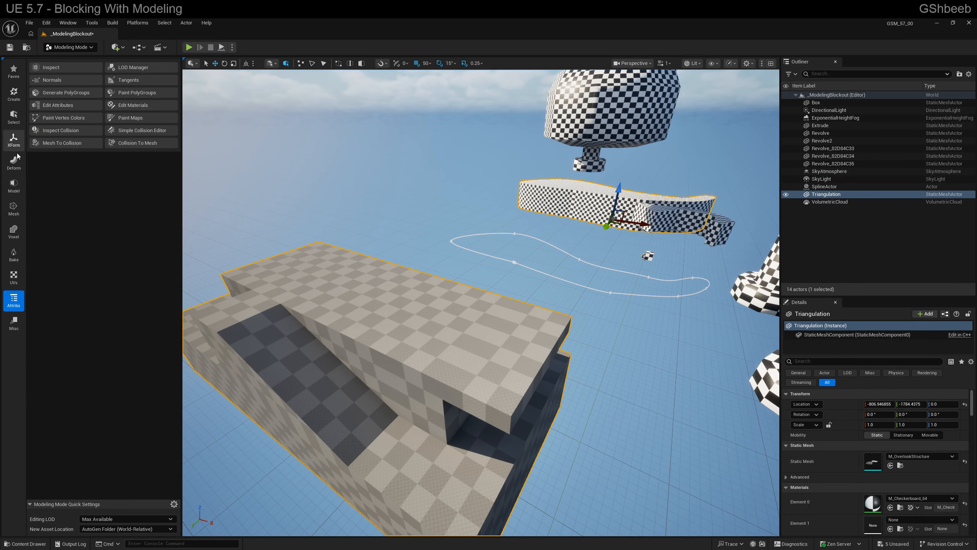
- Delete the separate curved wall from the M_OverlookStructure mesh with PolyGroup Edit, selecting its geometry in top view, and accept the edit
{"action": "left_click", "coordinate": [14, 209]}
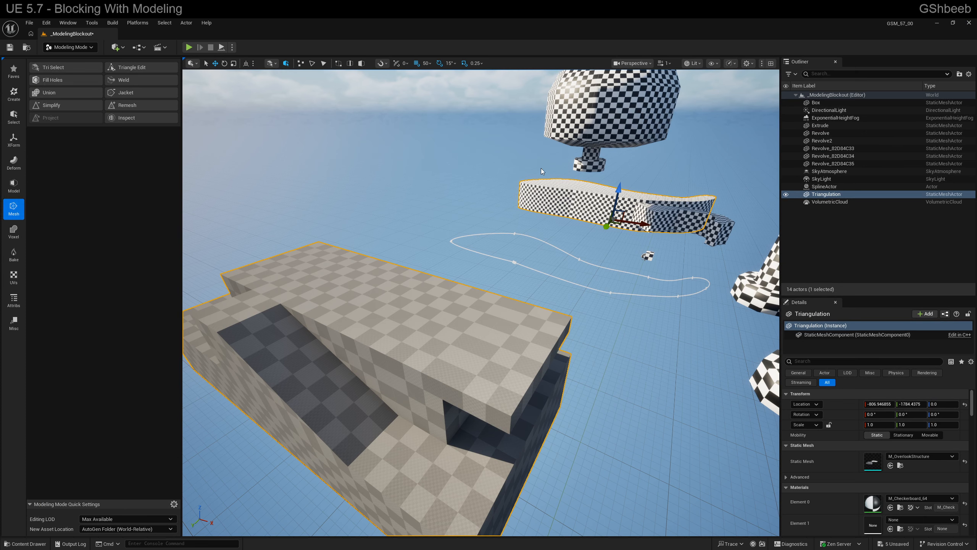
{"action": "left_click", "coordinate": [14, 115]}
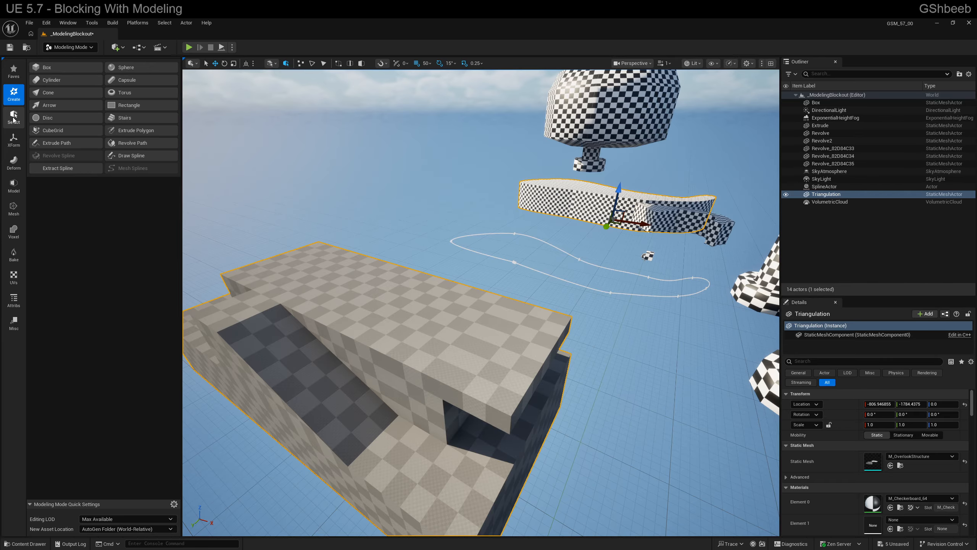
{"action": "left_click", "coordinate": [134, 130]}
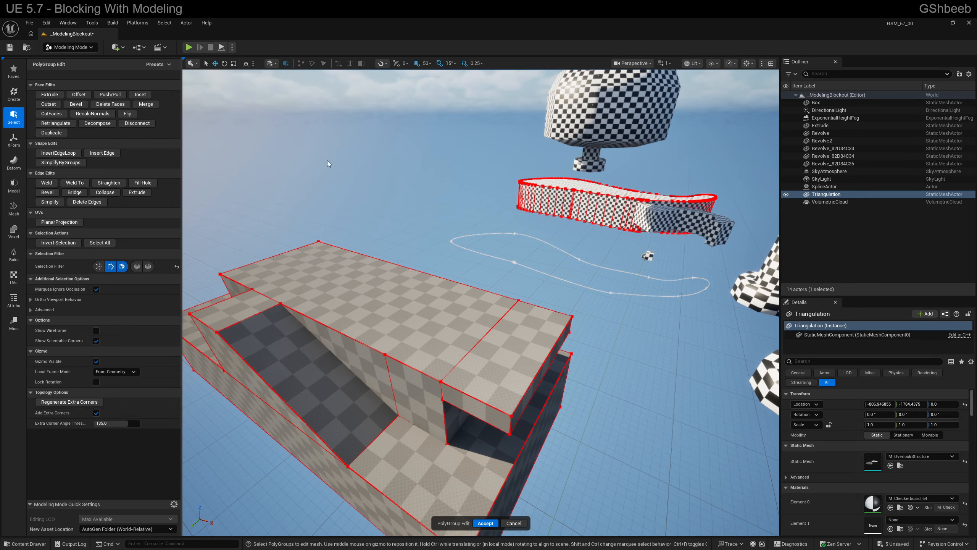
{"action": "left_click", "coordinate": [561, 182]}
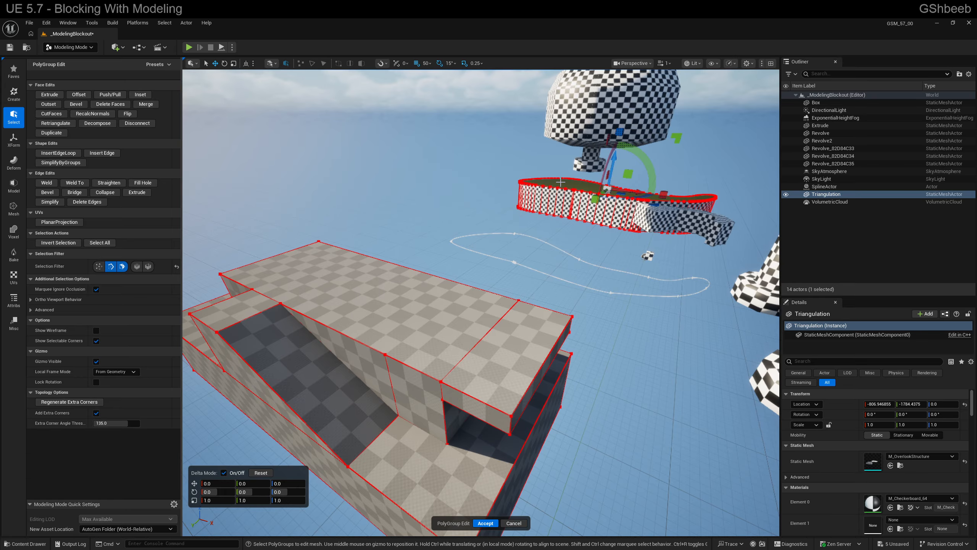
{"action": "middle_click_drag", "start_coordinate": [546, 239], "coordinate": [556, 155], "text": "ctrl"}
{"action": "scroll", "coordinate": [525, 187], "scroll_direction": "down", "scroll_amount": 4}
{"action": "left_click_drag", "start_coordinate": [495, 150], "coordinate": [587, 321]}
{"action": "key", "text": "ctrl+z"}
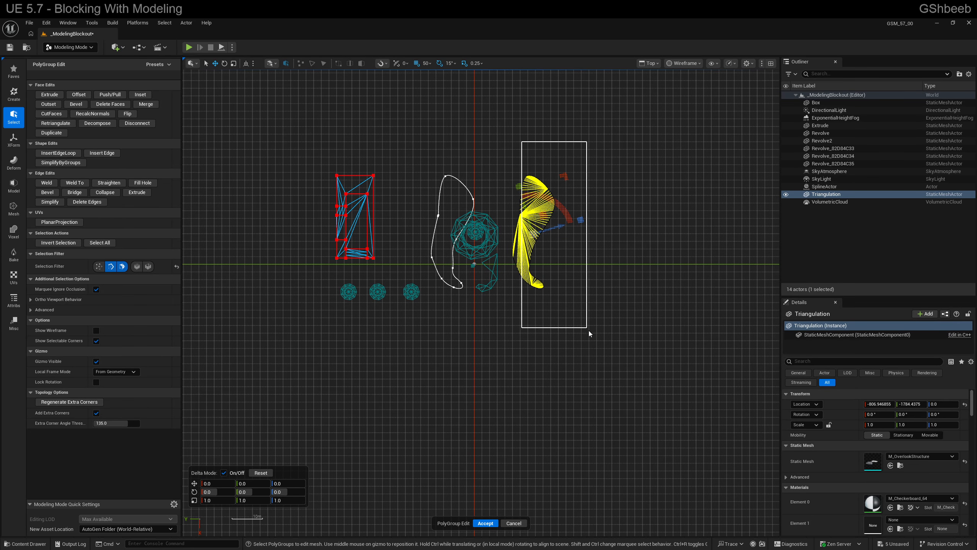
{"action": "left_click_drag", "start_coordinate": [588, 330], "coordinate": [589, 332]}
{"action": "left_click_drag", "start_coordinate": [622, 342], "coordinate": [478, 147]}
{"action": "key", "text": "Delete"}
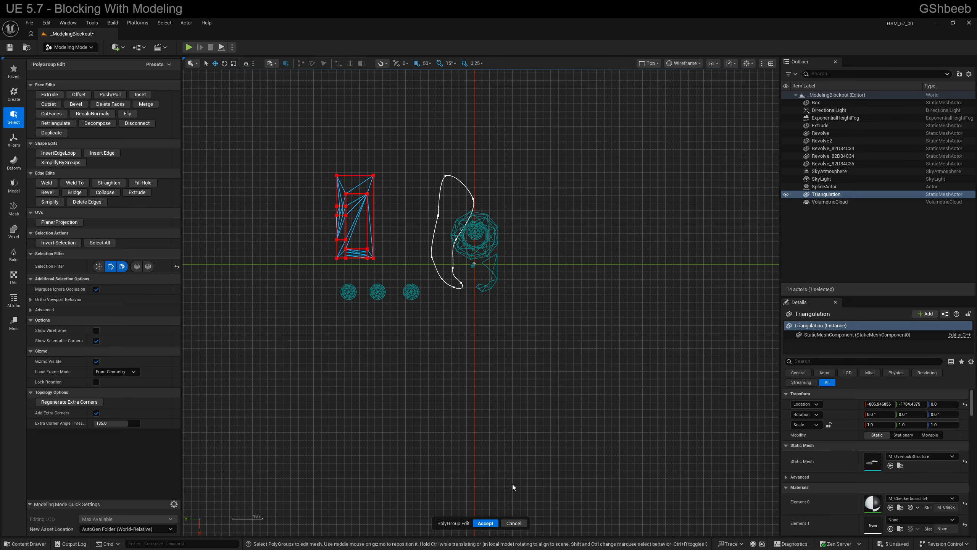
{"action": "left_click", "coordinate": [485, 523]}
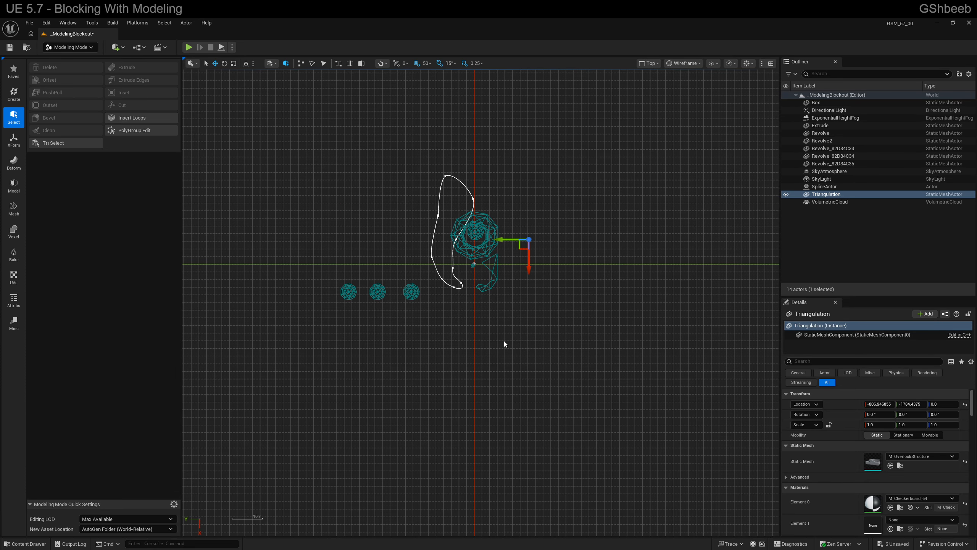
- Move the overlook structure's pivot 5700 units along Y and 500 units up with Edit Pivot, and accept the change
{"action": "key", "text": "alt+g"}
{"action": "right_click_drag", "start_coordinate": [459, 285], "coordinate": [431, 254]}
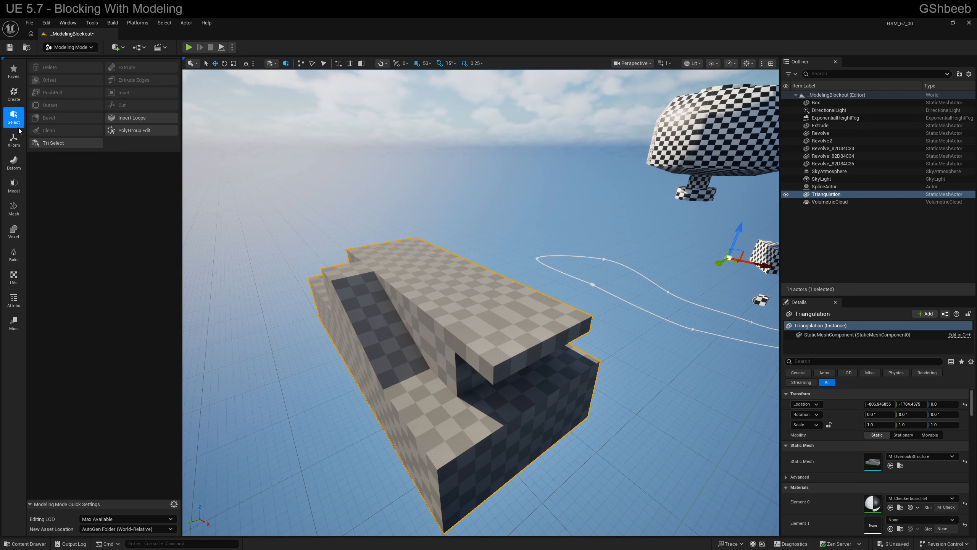
{"action": "left_click", "coordinate": [14, 139]}
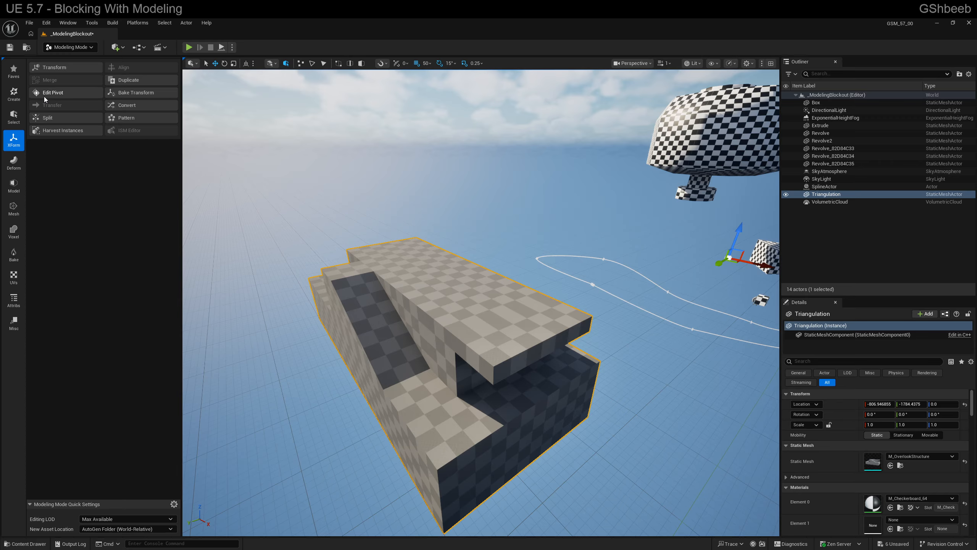
{"action": "left_click", "coordinate": [54, 92]}
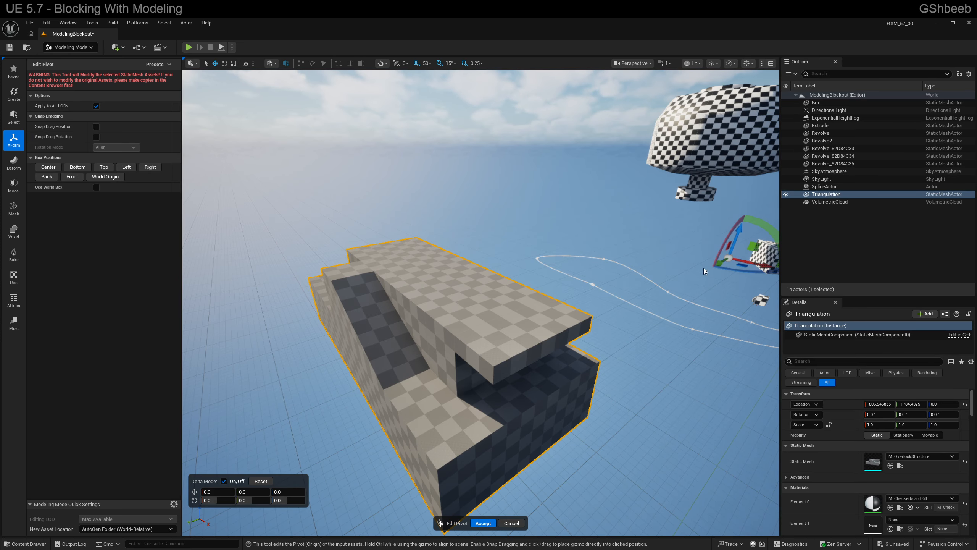
{"action": "left_click_drag", "start_coordinate": [716, 264], "coordinate": [415, 455]}
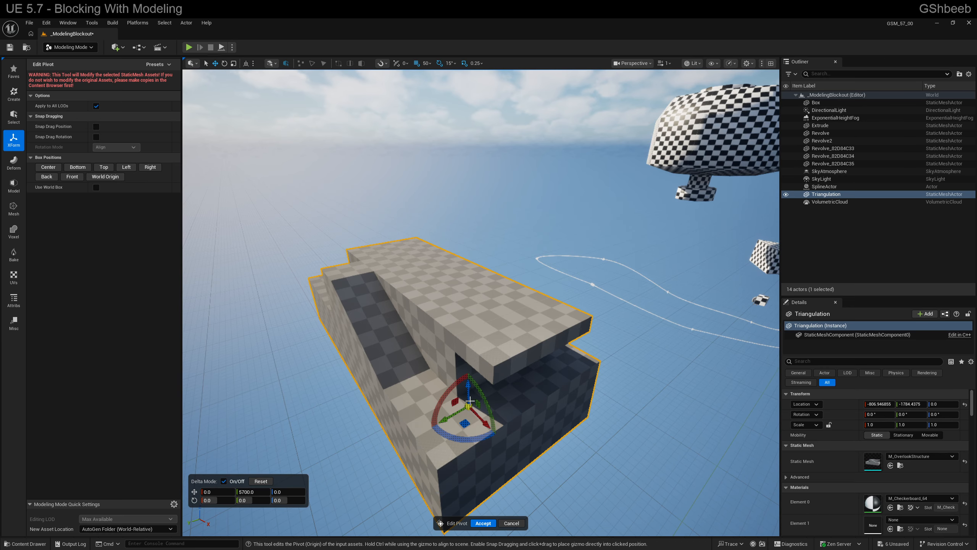
{"action": "right_click_drag", "start_coordinate": [470, 401], "coordinate": [477, 415]}
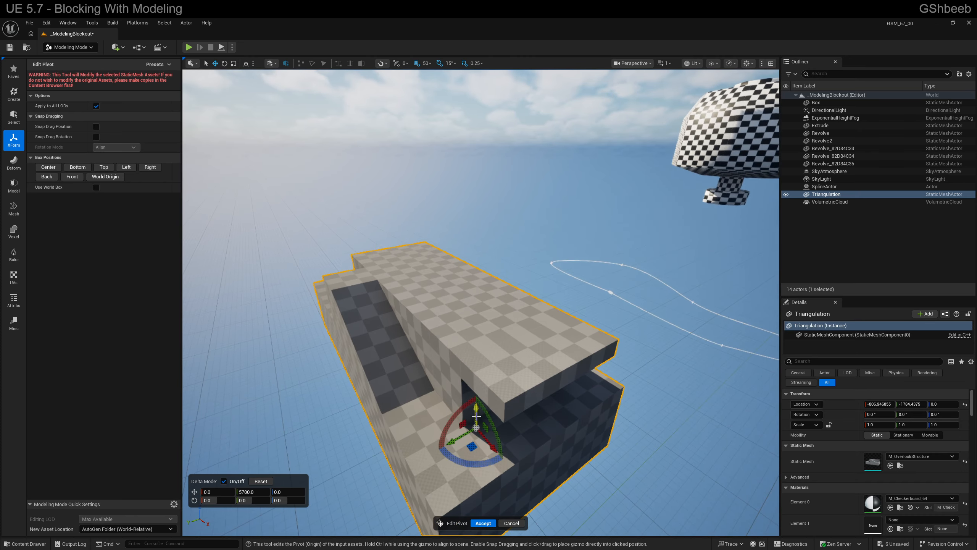
{"action": "left_click_drag", "start_coordinate": [477, 415], "coordinate": [476, 359]}
{"action": "left_click", "coordinate": [481, 522]}
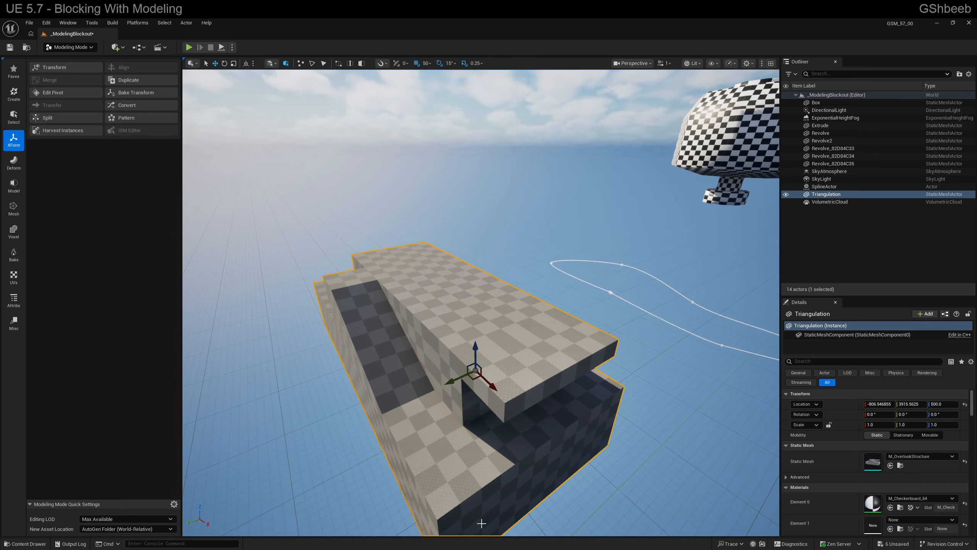
- Place a second copy of M_OverlookStructure in the level to try out the new pivot, and delete the copy
{"action": "right_click_drag", "start_coordinate": [482, 523], "coordinate": [483, 455]}
{"action": "key", "text": "ctrl+space"}
{"action": "left_click_drag", "start_coordinate": [195, 425], "coordinate": [244, 273]}
{"action": "key", "text": "f"}
{"action": "right_click_drag", "start_coordinate": [500, 301], "coordinate": [416, 311]}
{"action": "left_click", "coordinate": [555, 289]}
{"action": "left_click", "coordinate": [454, 314]}
{"action": "key", "text": "Delete"}
- Open the original overlook structure's mesh in the Static Mesh Editor and view its stepped body
{"action": "left_click", "coordinate": [417, 312]}
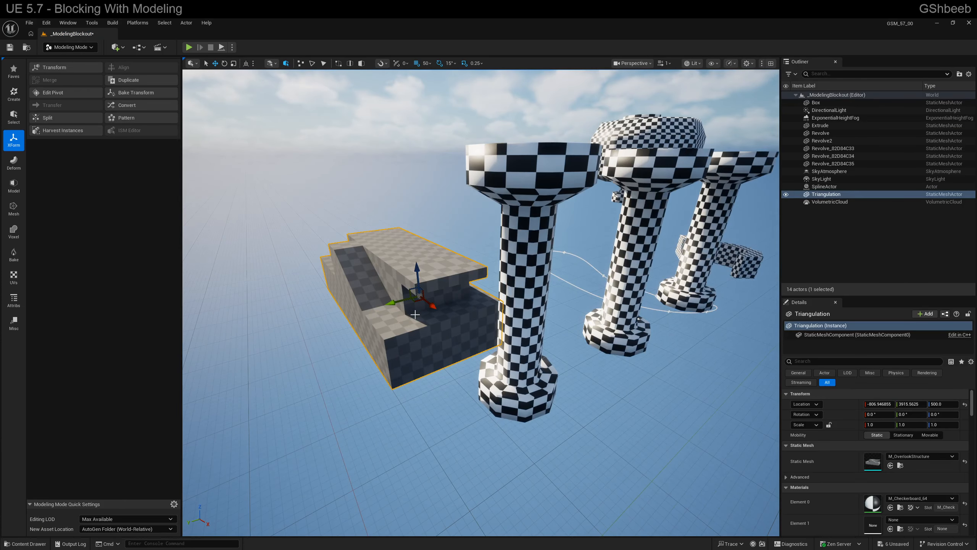
{"action": "double_click", "coordinate": [415, 314]}
{"action": "right_click_drag", "start_coordinate": [414, 314], "coordinate": [486, 246]}
{"action": "key", "text": "w"}
{"action": "key", "text": "d"}
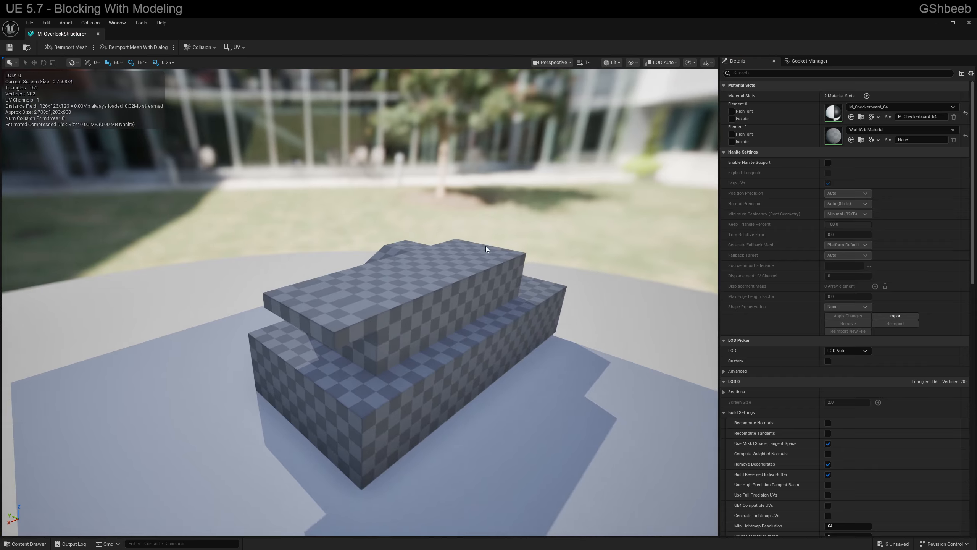
- Add a box simplified collision to the M_OverlookStructure mesh and inspect its fit around the structure
{"action": "left_click", "coordinate": [201, 47]}
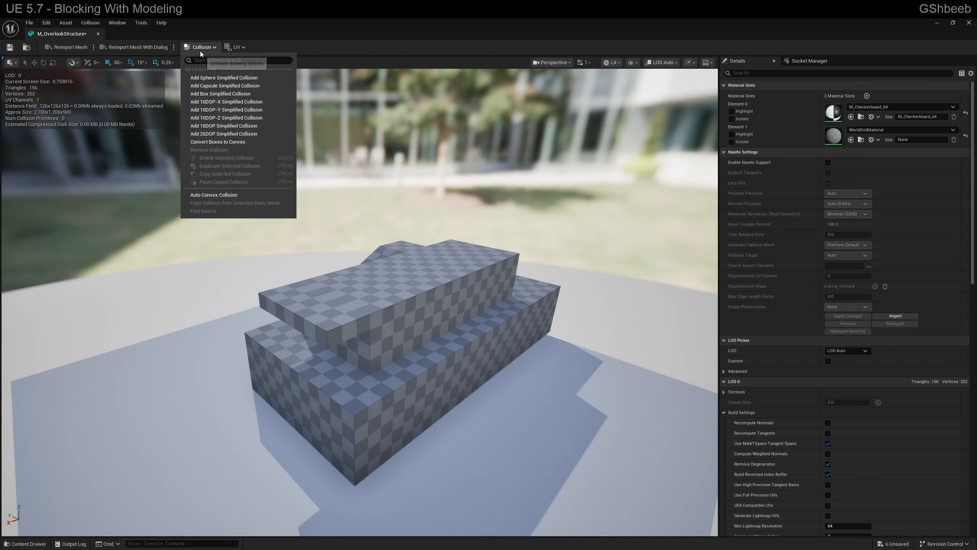
{"action": "left_click", "coordinate": [215, 95]}
{"action": "right_click_drag", "start_coordinate": [215, 96], "coordinate": [277, 126]}
{"action": "key", "text": "a"}
{"action": "right_click_drag", "start_coordinate": [277, 247], "coordinate": [368, 211]}
{"action": "left_click_drag", "start_coordinate": [406, 288], "coordinate": [306, 292]}
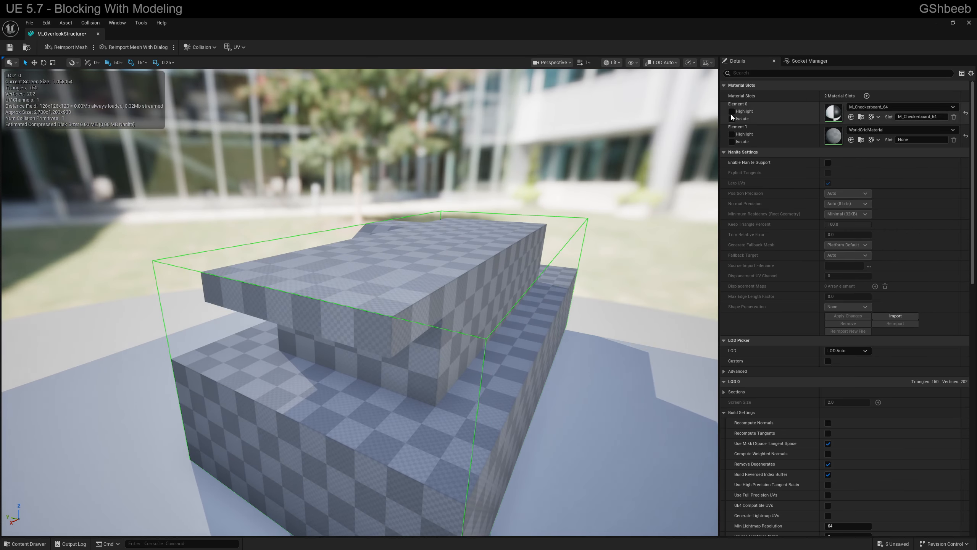
- Return to the level and start a play preview from the upper deck of the overlook structure
{"action": "left_click", "coordinate": [936, 23]}
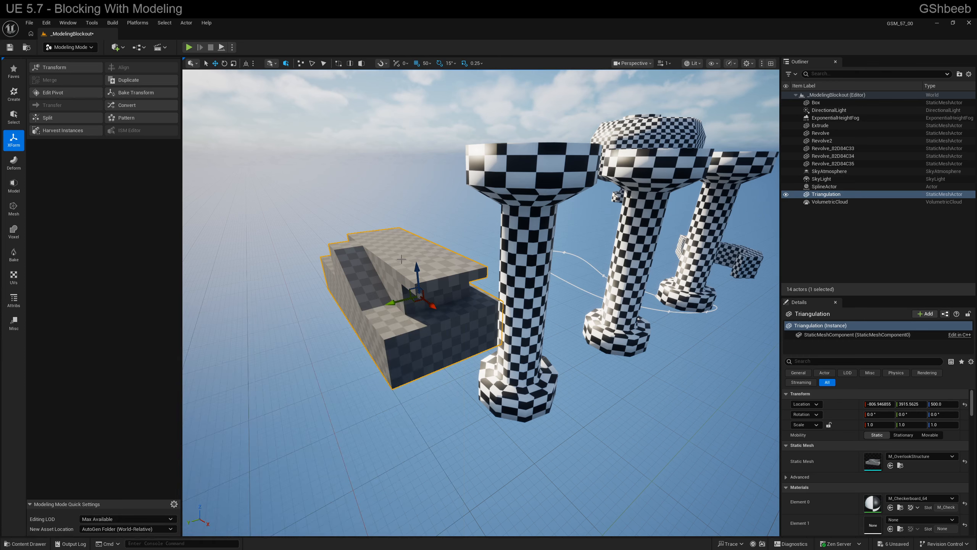
{"action": "right_click", "coordinate": [388, 248]}
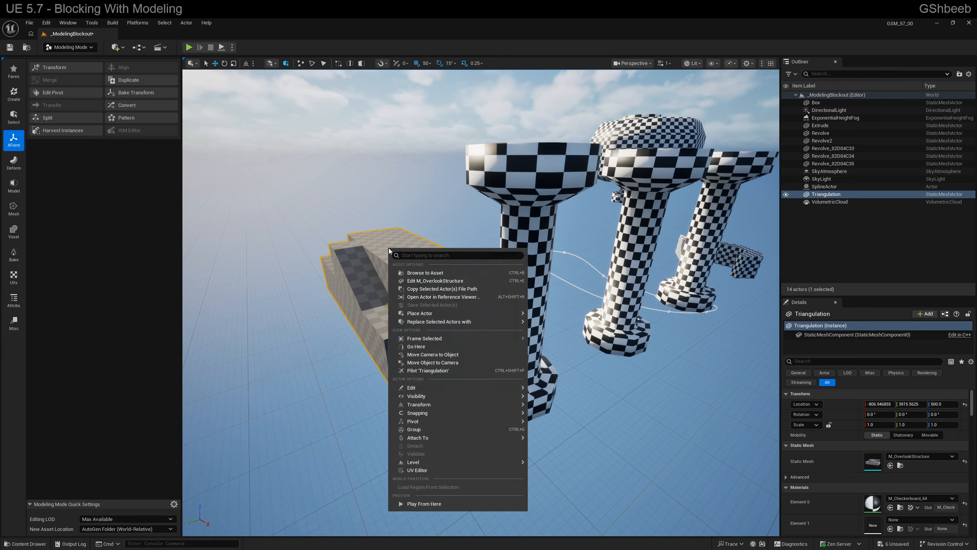
{"action": "left_click", "coordinate": [411, 504]}
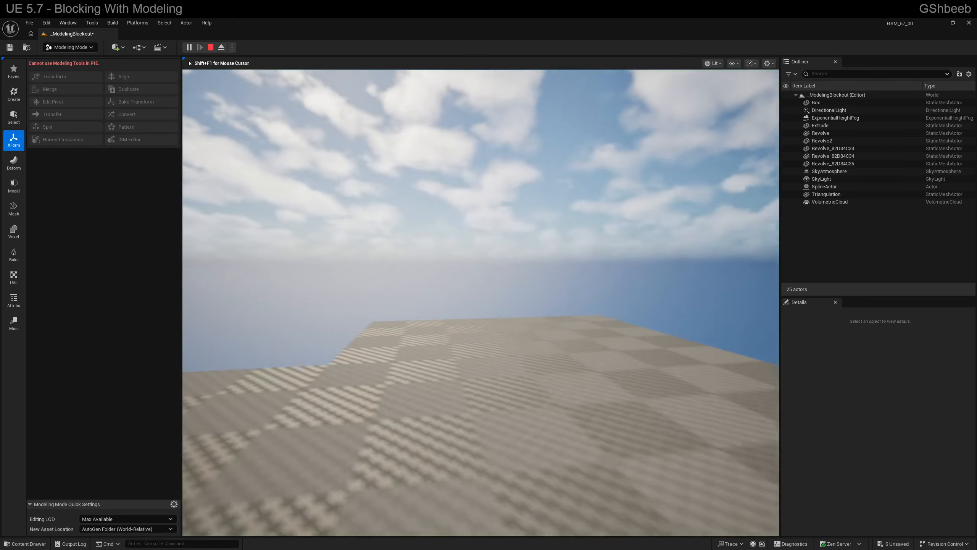
- Walk and jump around the overlook structure in the play preview to test its box collision, and end the preview
{"action": "key", "text": "w"}
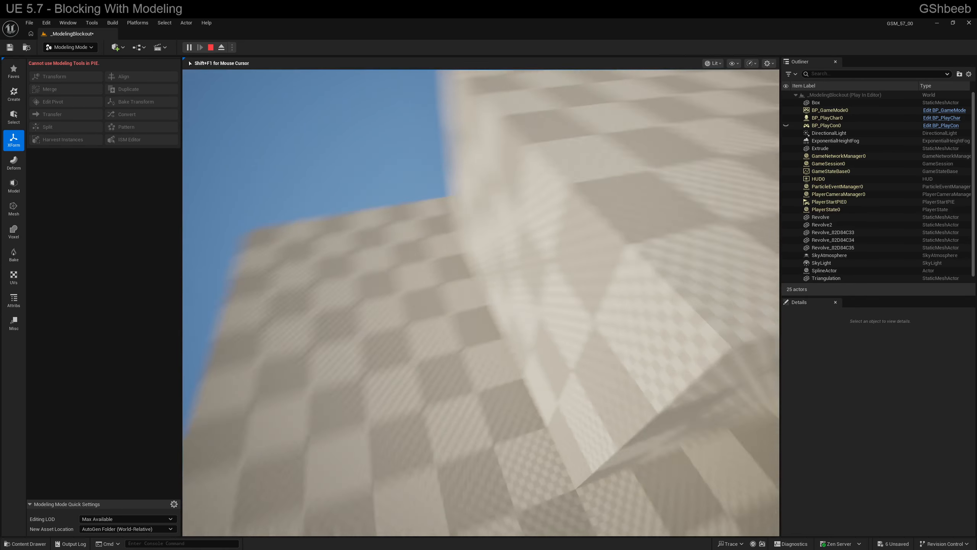
{"action": "key", "text": "a"}
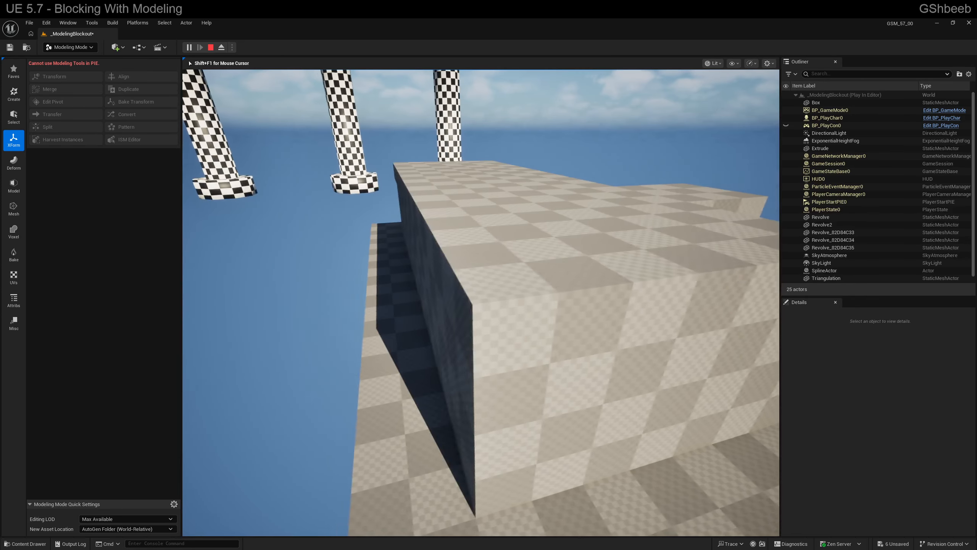
{"action": "key", "text": "d"}
{"action": "key", "text": "space"}
{"action": "key", "text": "Escape"}
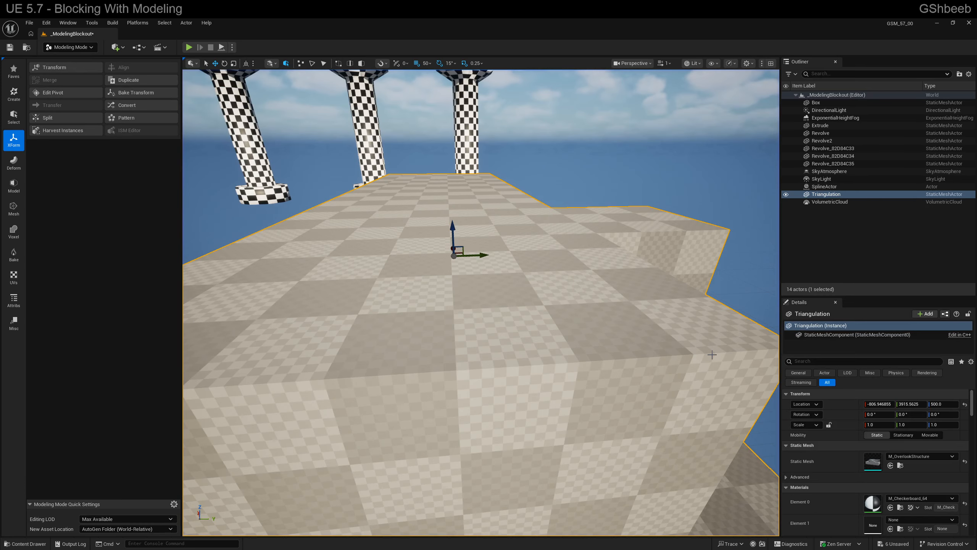
- Replace the box collision on the M_OverlookStructure mesh with a 26DOP simplified collision and inspect its fit around the structure
{"action": "key", "text": "ctrl+e"}
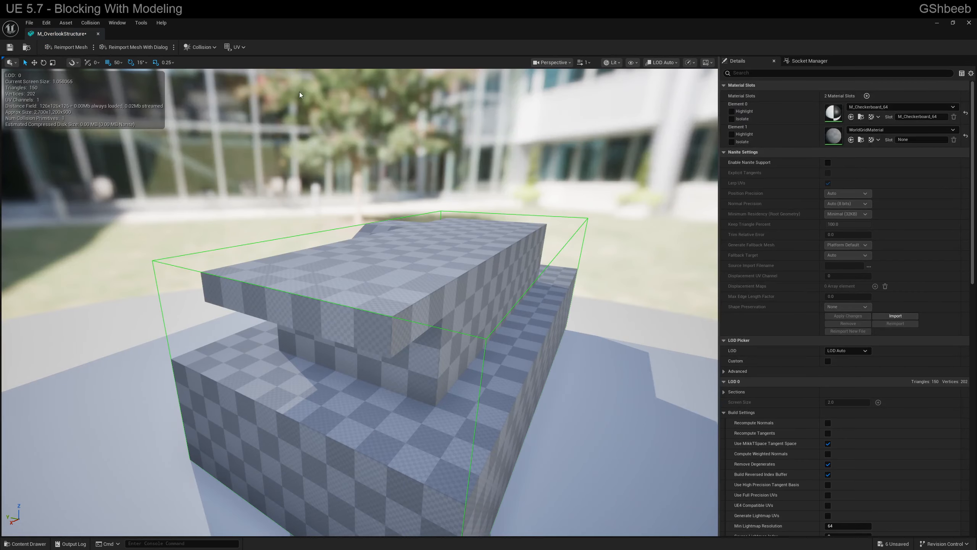
{"action": "left_click", "coordinate": [201, 47]}
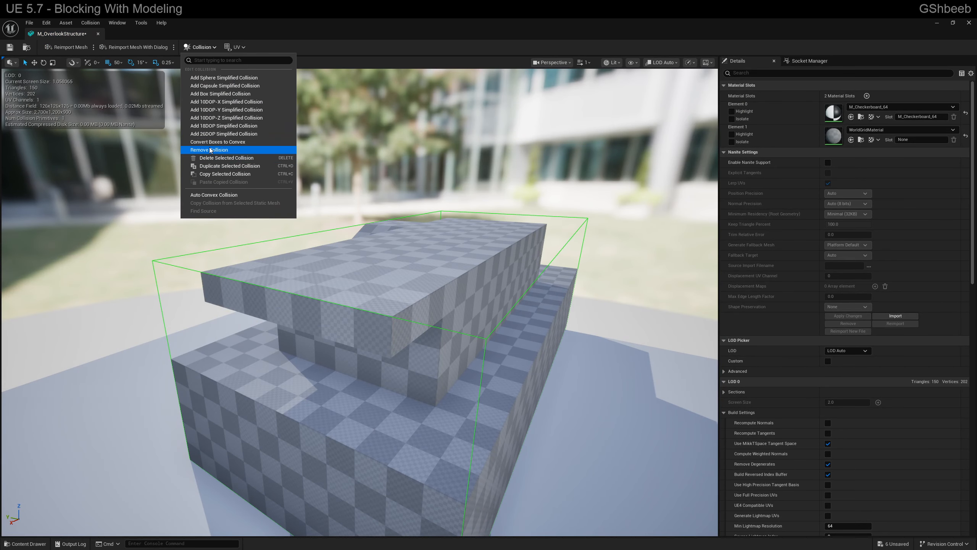
{"action": "left_click", "coordinate": [210, 149]}
{"action": "left_click", "coordinate": [200, 47]}
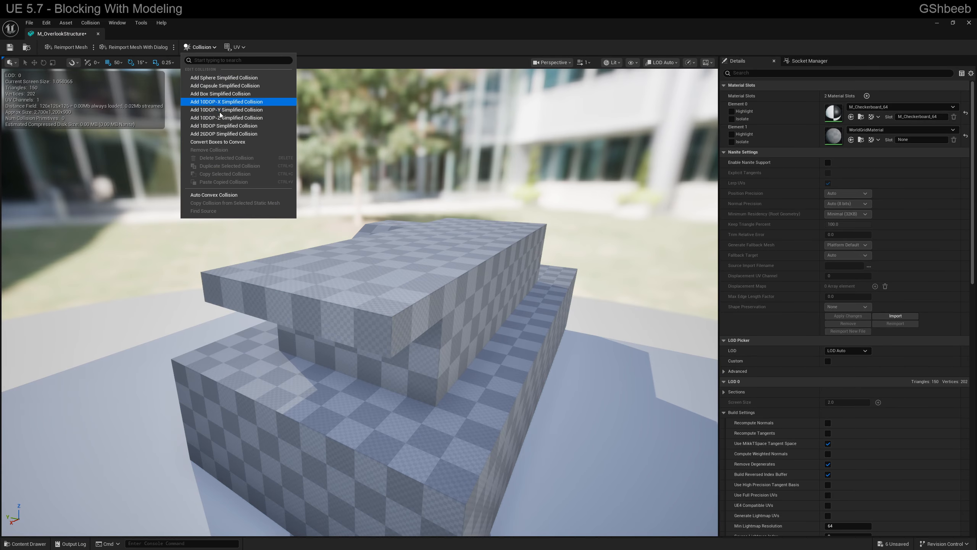
{"action": "left_click", "coordinate": [218, 134]}
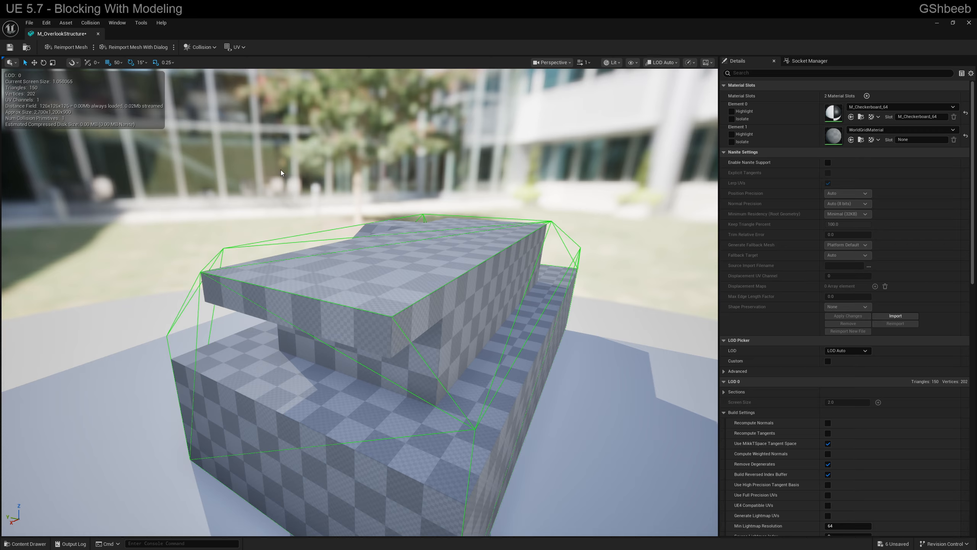
{"action": "left_click_drag", "start_coordinate": [281, 170], "coordinate": [303, 172]}
{"action": "right_click_drag", "start_coordinate": [304, 171], "coordinate": [185, 173]}
- Remove the 26DOP collision from M_OverlookStructure and open the Auto Convex Collision settings
{"action": "left_click", "coordinate": [197, 46]}
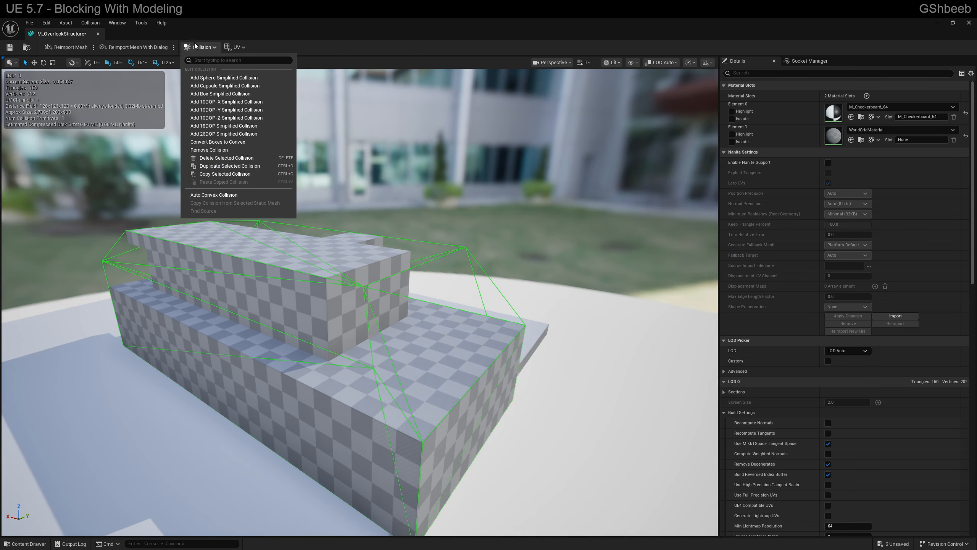
{"action": "left_click", "coordinate": [228, 150]}
{"action": "left_click", "coordinate": [196, 47]}
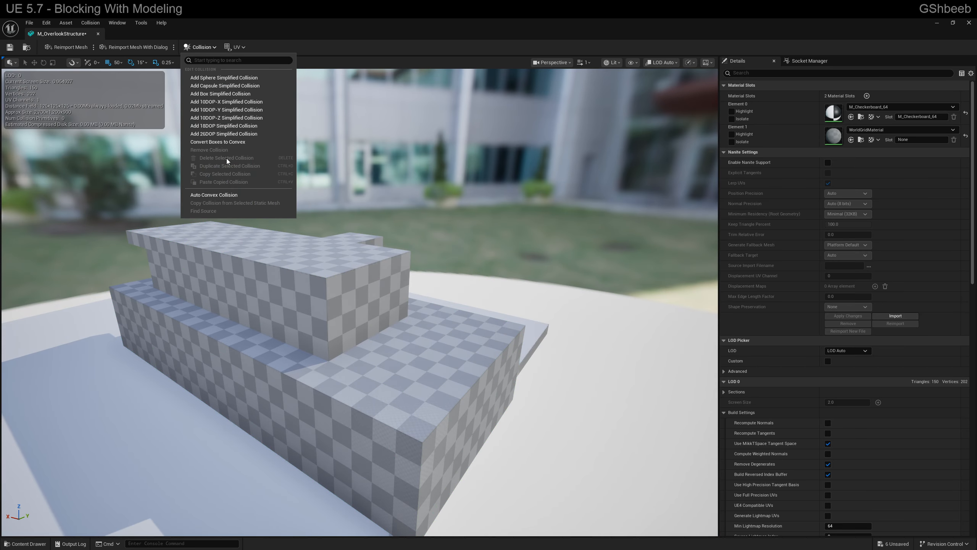
{"action": "left_click", "coordinate": [215, 193]}
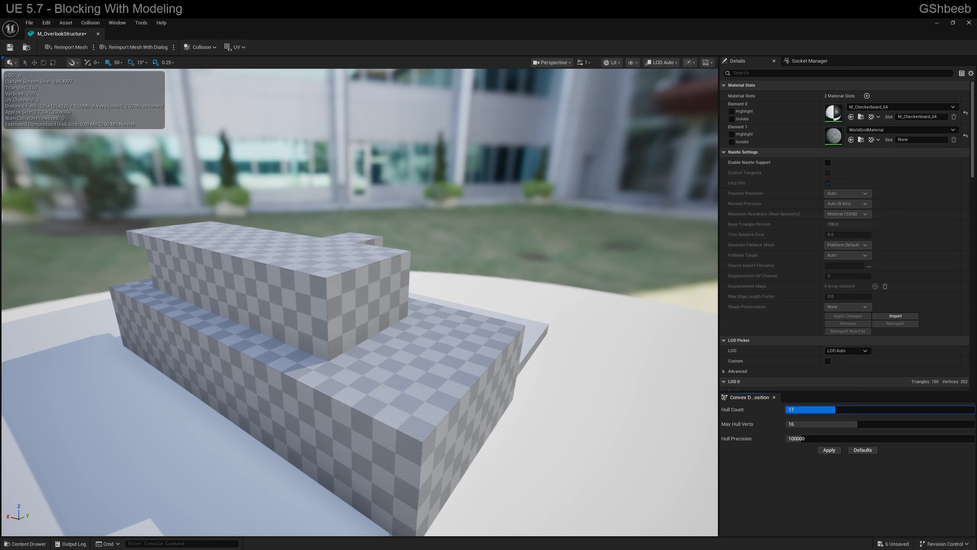
- Generate auto convex collision with a hull count of 64 and 31 max hull verts, close its settings, and inspect the hulls
{"action": "left_click_drag", "start_coordinate": [835, 410], "coordinate": [975, 410]}
{"action": "left_click_drag", "start_coordinate": [886, 424], "coordinate": [967, 423]}
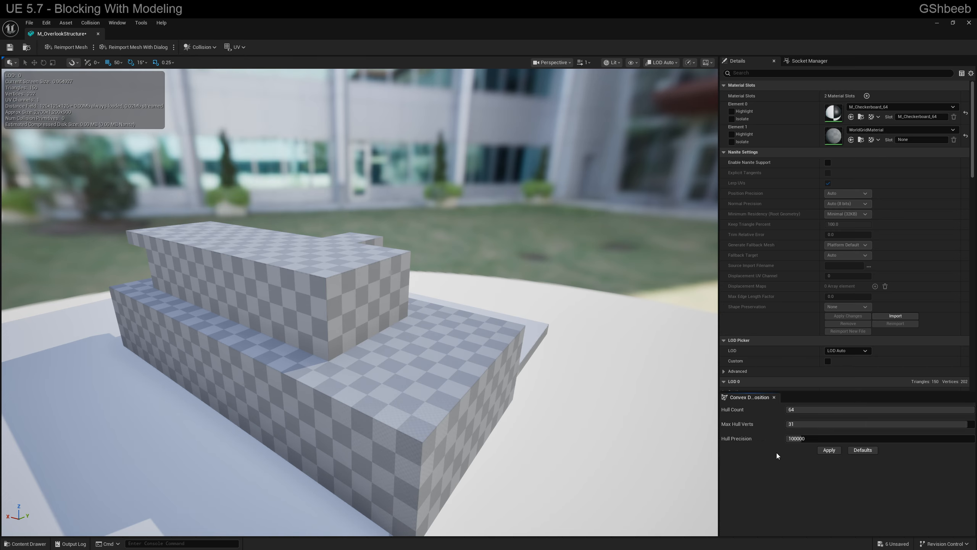
{"action": "left_click", "coordinate": [827, 450]}
{"action": "right_click_drag", "start_coordinate": [548, 365], "coordinate": [519, 224]}
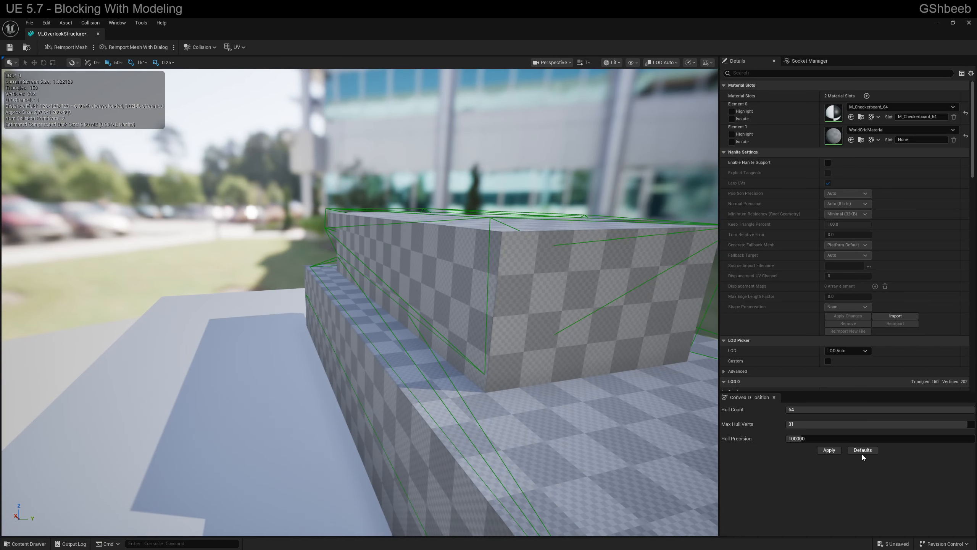
{"action": "left_click", "coordinate": [829, 450]}
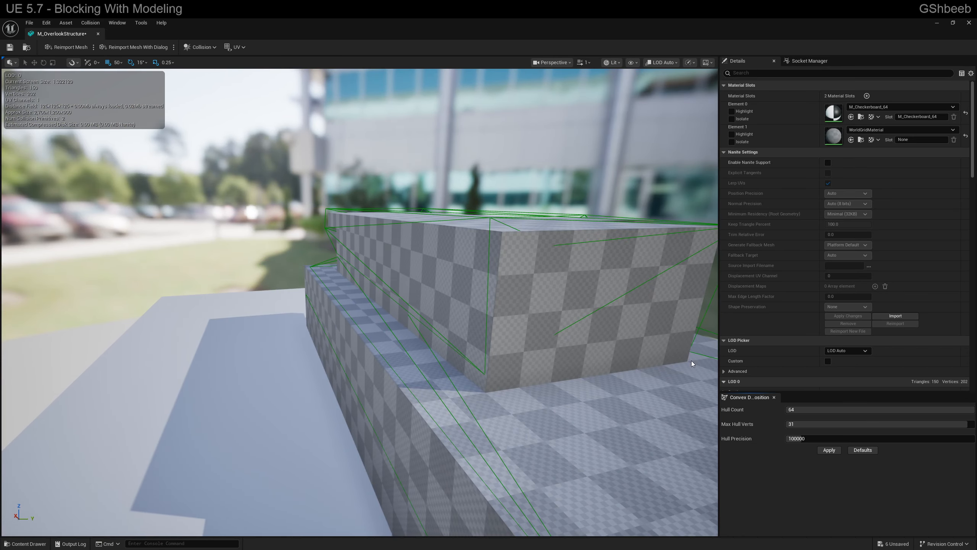
{"action": "left_click", "coordinate": [775, 397]}
{"action": "right_click_drag", "start_coordinate": [538, 277], "coordinate": [525, 309]}
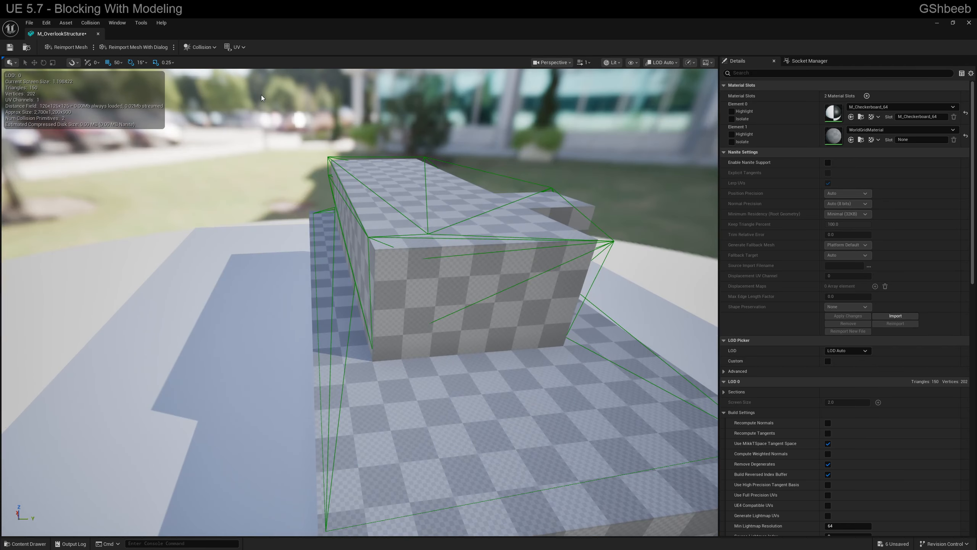
- Return to the level, play from the overlook structure's upper deck to test the convex collision, and end the preview
{"action": "left_click", "coordinate": [936, 23]}
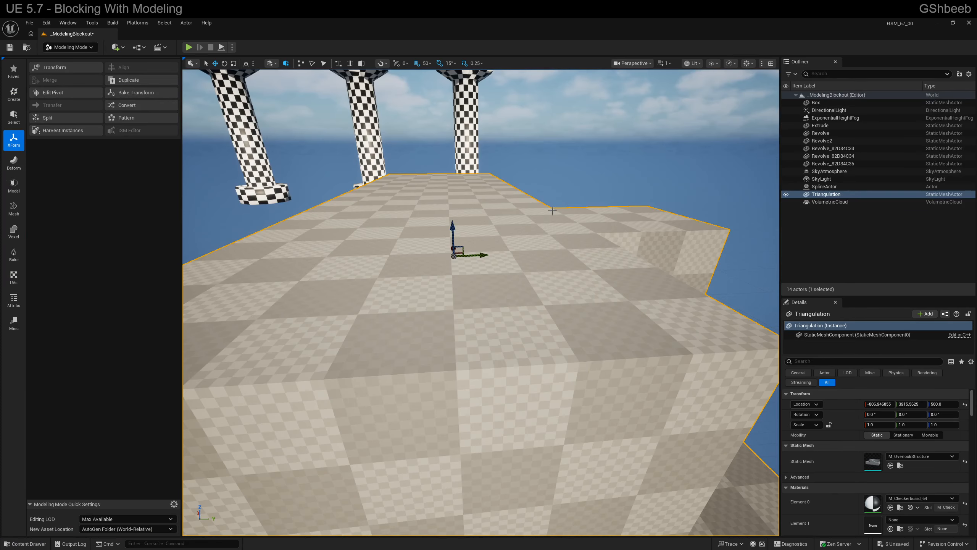
{"action": "right_click", "coordinate": [520, 274]}
{"action": "left_click", "coordinate": [575, 533]}
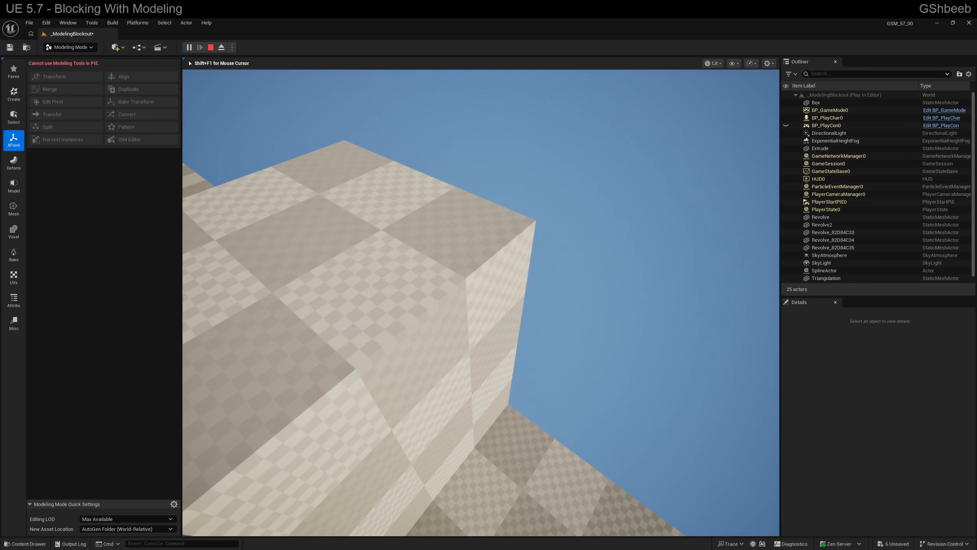
{"action": "key", "text": "w"}
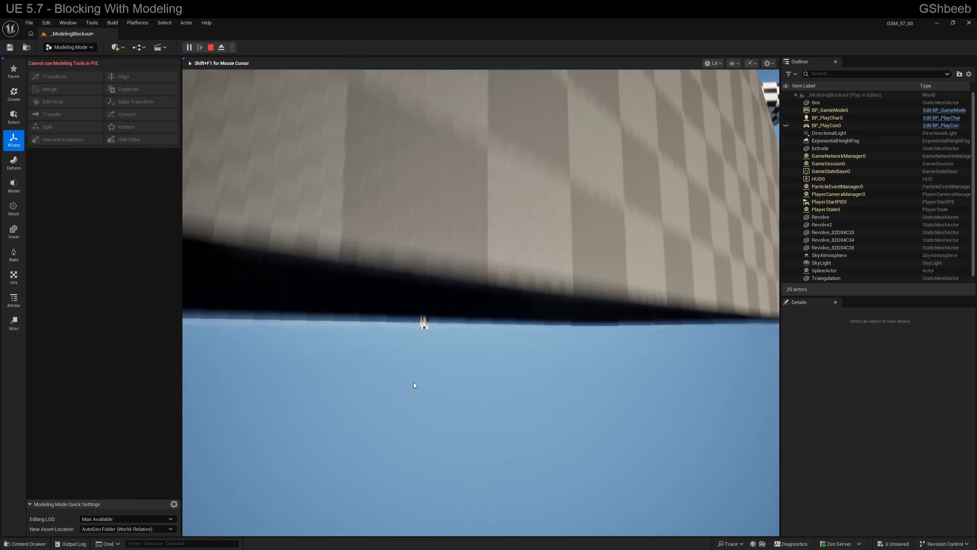
{"action": "key", "text": "Escape"}
- Show the collision wireframe in the level viewport, examine it around the overlook structure's upper block and recess, and hide it again
{"action": "key", "text": "s"}
{"action": "right_click_drag", "start_coordinate": [452, 295], "coordinate": [542, 282]}
{"action": "key", "text": "a"}
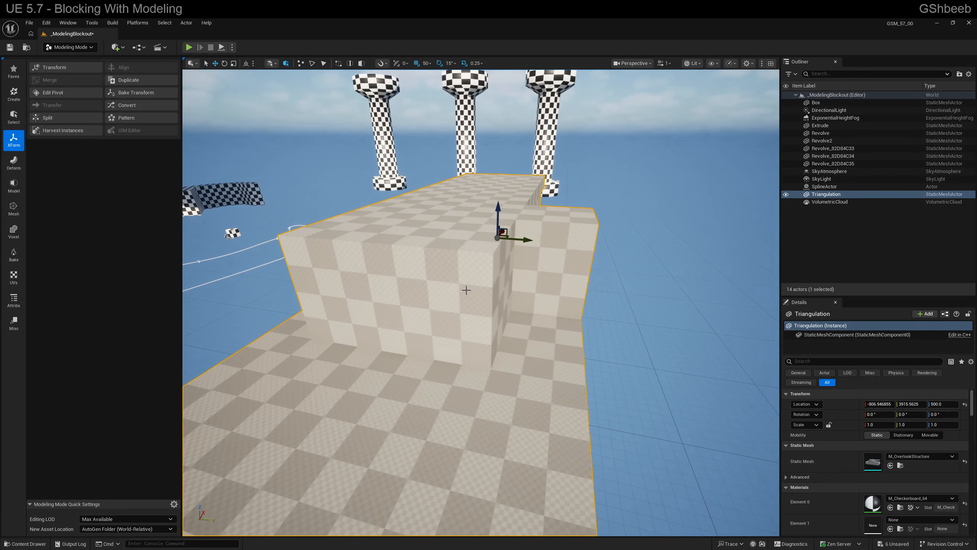
{"action": "key", "text": "d"}
{"action": "right_click_drag", "start_coordinate": [487, 297], "coordinate": [489, 296]}
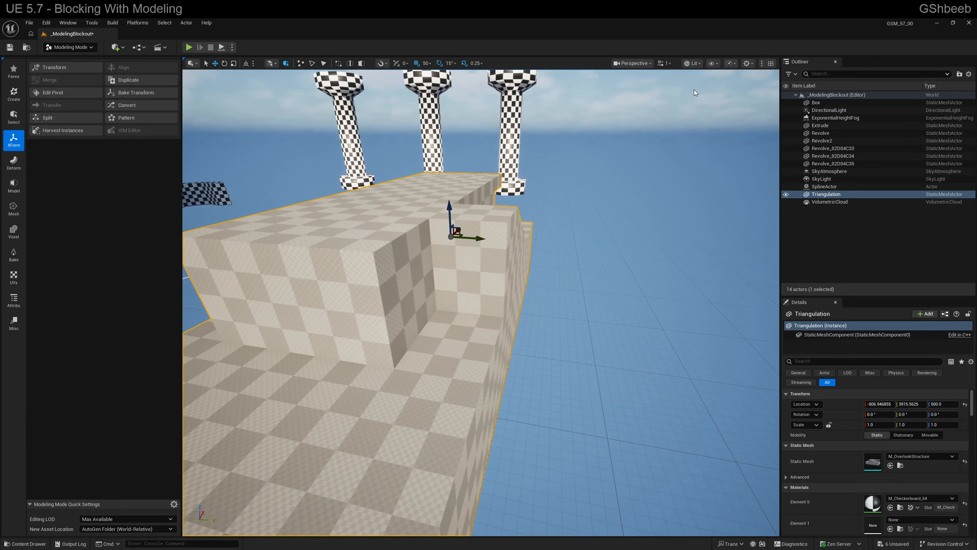
{"action": "left_click", "coordinate": [712, 65]}
{"action": "left_click", "coordinate": [754, 166]}
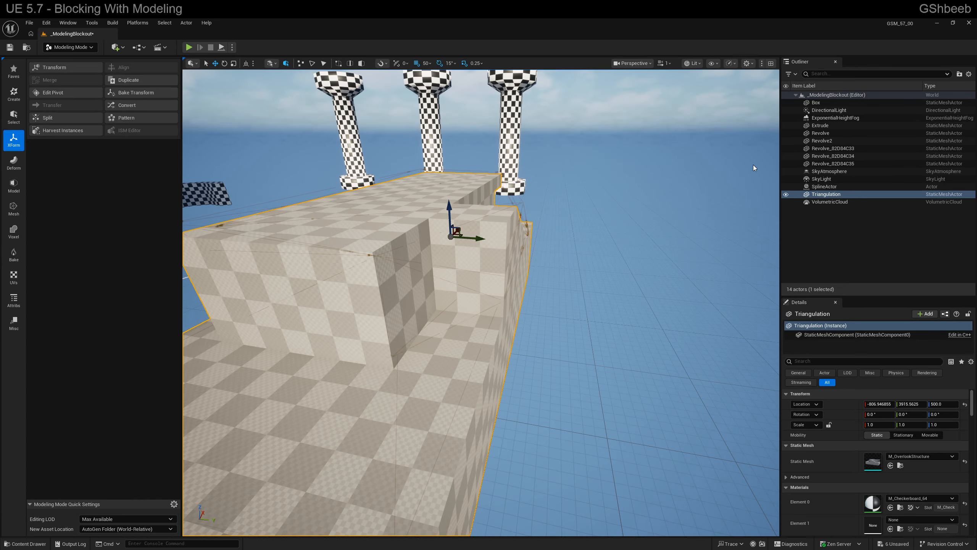
{"action": "right_click_drag", "start_coordinate": [600, 246], "coordinate": [582, 268]}
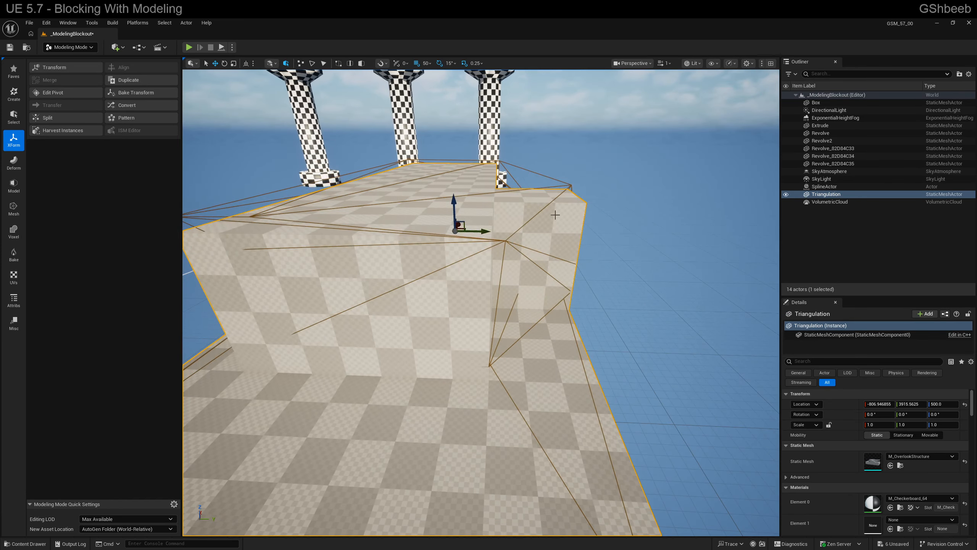
{"action": "right_click_drag", "start_coordinate": [555, 215], "coordinate": [491, 232]}
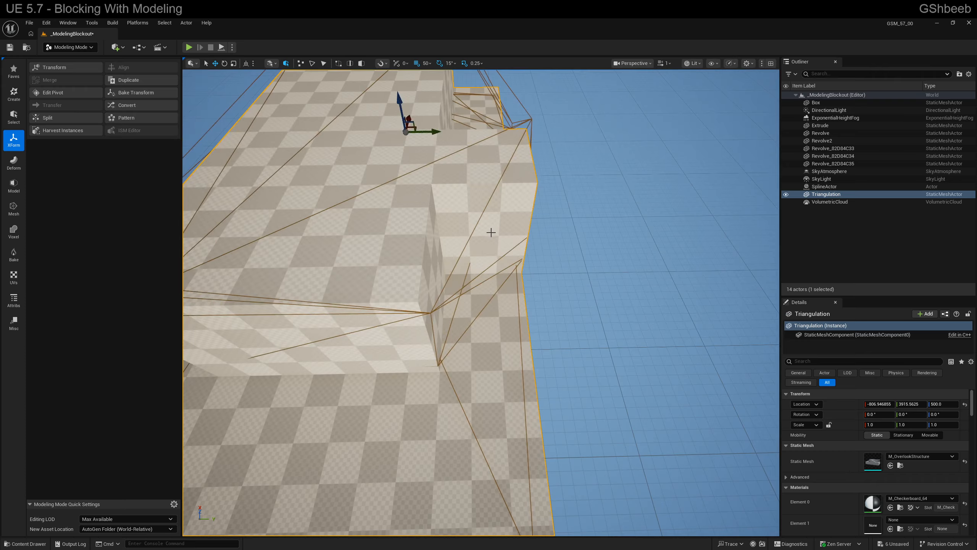
{"action": "mouse_move", "coordinate": [605, 277]}
{"action": "right_mouse_down"}
{"action": "mouse_move", "coordinate": [583, 274]}
{"action": "mouse_move", "coordinate": [599, 278]}
{"action": "right_mouse_up"}
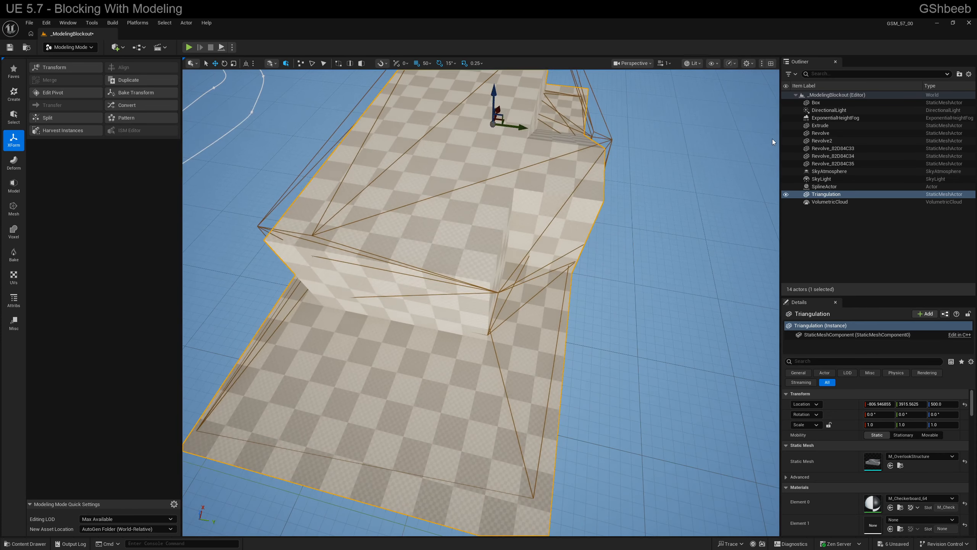
{"action": "key", "text": "alt+c"}
{"action": "right_click_drag", "start_coordinate": [612, 228], "coordinate": [591, 237]}
- Reopen the M_OverlookStructure mesh for editing and remove its convex collision
{"action": "key", "text": "ctrl+e"}
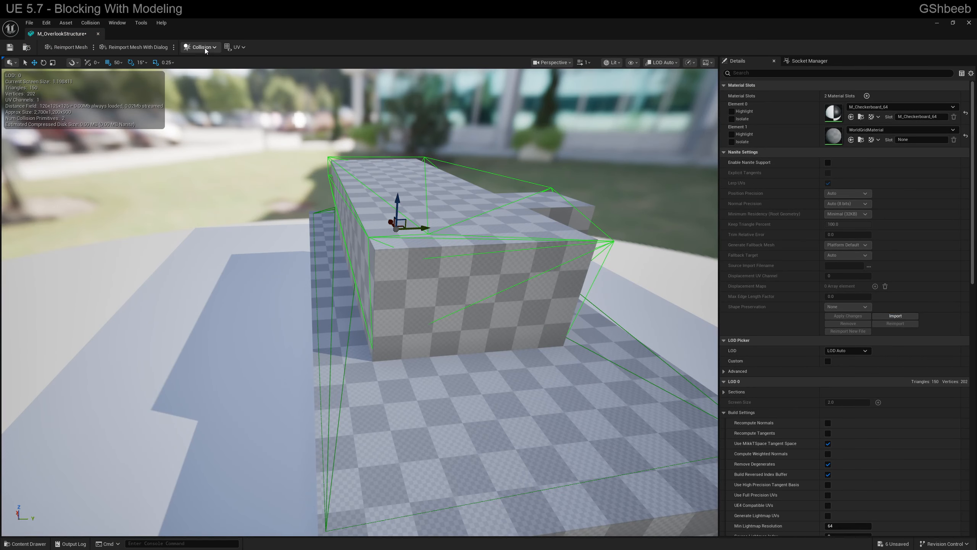
{"action": "left_click", "coordinate": [201, 47]}
{"action": "left_click", "coordinate": [208, 151]}
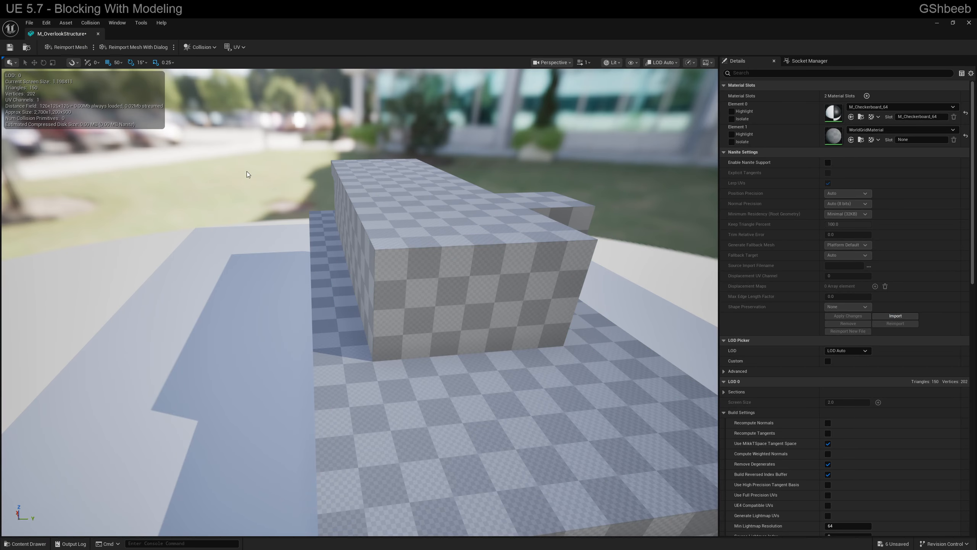
{"action": "right_click_drag", "start_coordinate": [246, 171], "coordinate": [193, 164]}
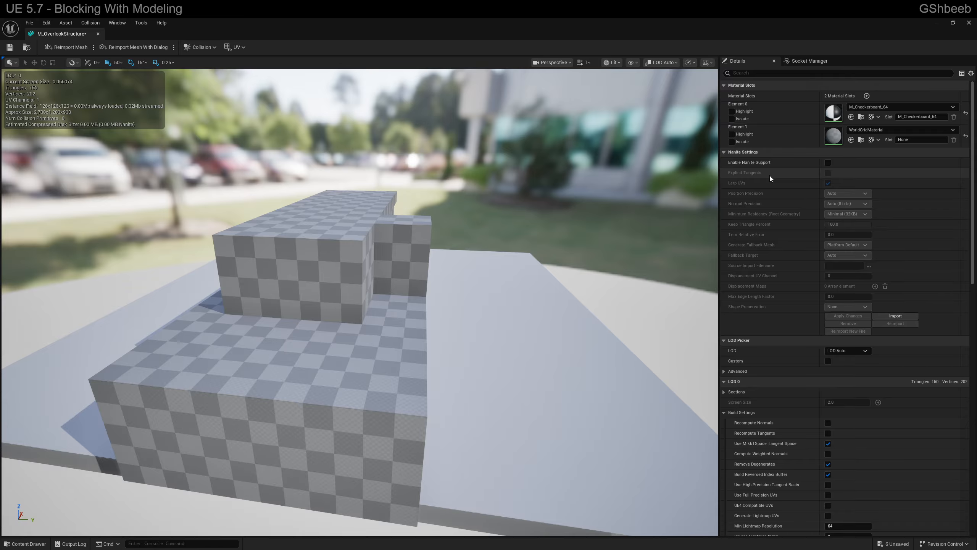
- Set the mesh's Collision Complexity to Use Complex Collision As Simple and inspect the per-polygon collision around the structure
{"action": "scroll", "coordinate": [770, 176], "scroll_direction": "down", "scroll_amount": 8}
{"action": "scroll", "coordinate": [794, 274], "scroll_direction": "down", "scroll_amount": 8}
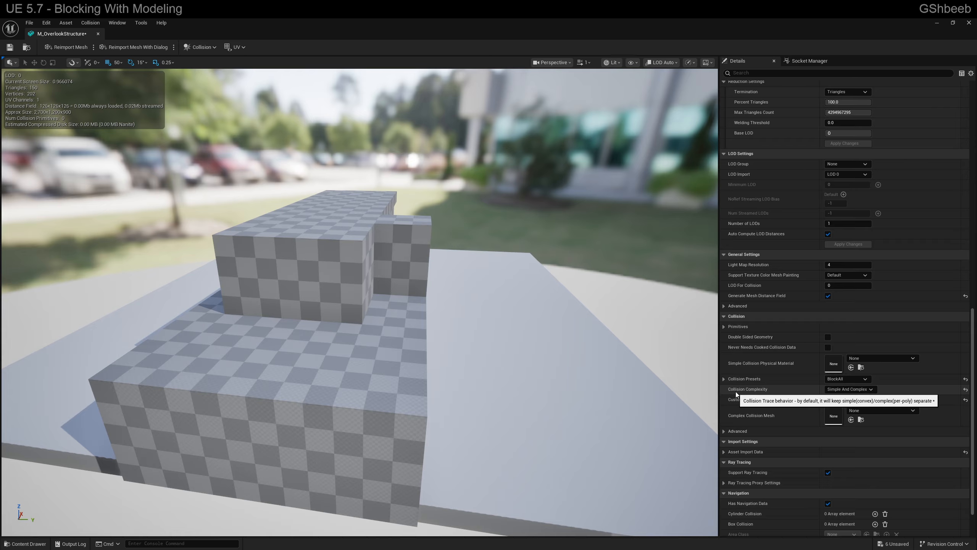
{"action": "left_click", "coordinate": [849, 390]}
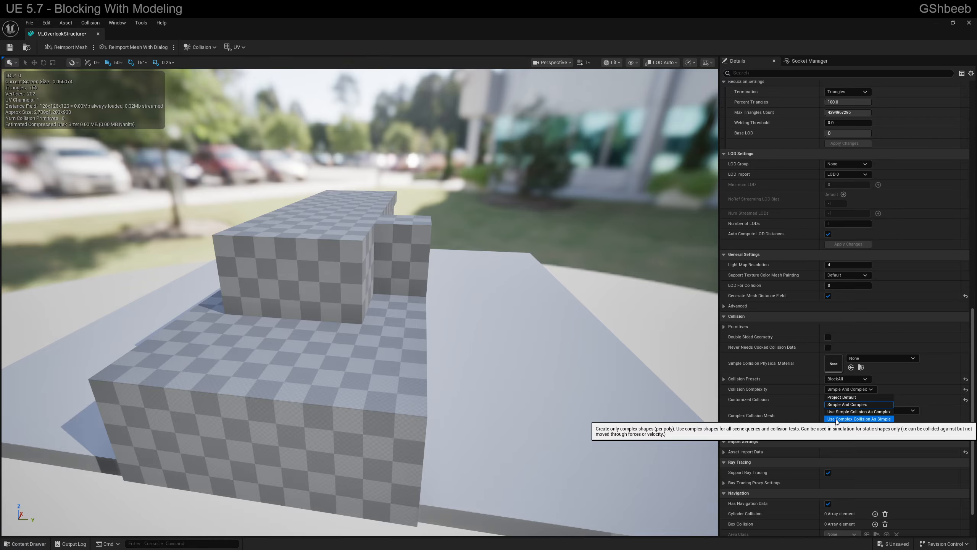
{"action": "left_click", "coordinate": [836, 421]}
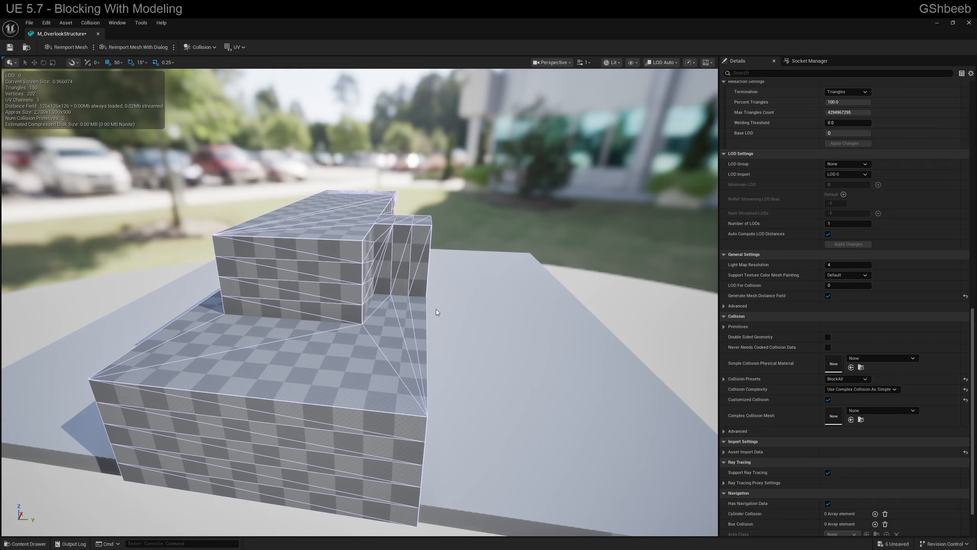
{"action": "left_click_drag", "start_coordinate": [402, 353], "coordinate": [325, 245]}
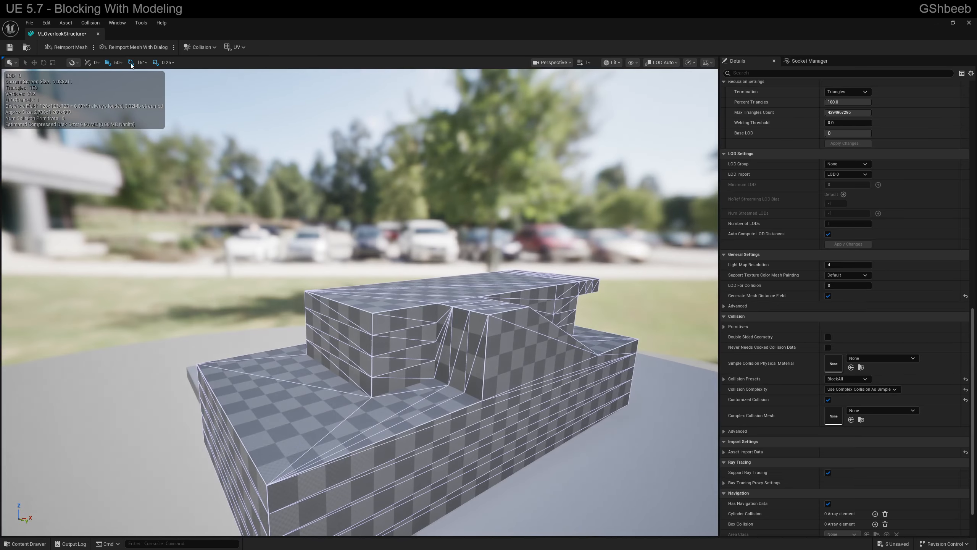
- Return to the level, play from the overlook structure's upper deck, and walk down onto the lower level beside the upper block
{"action": "left_click", "coordinate": [937, 23]}
{"action": "right_click", "coordinate": [479, 344]}
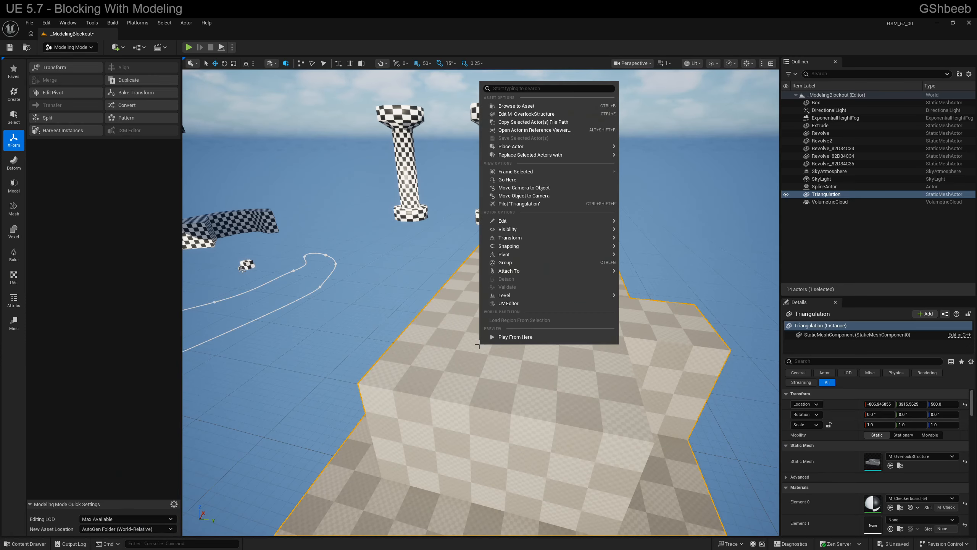
{"action": "left_click", "coordinate": [514, 337]}
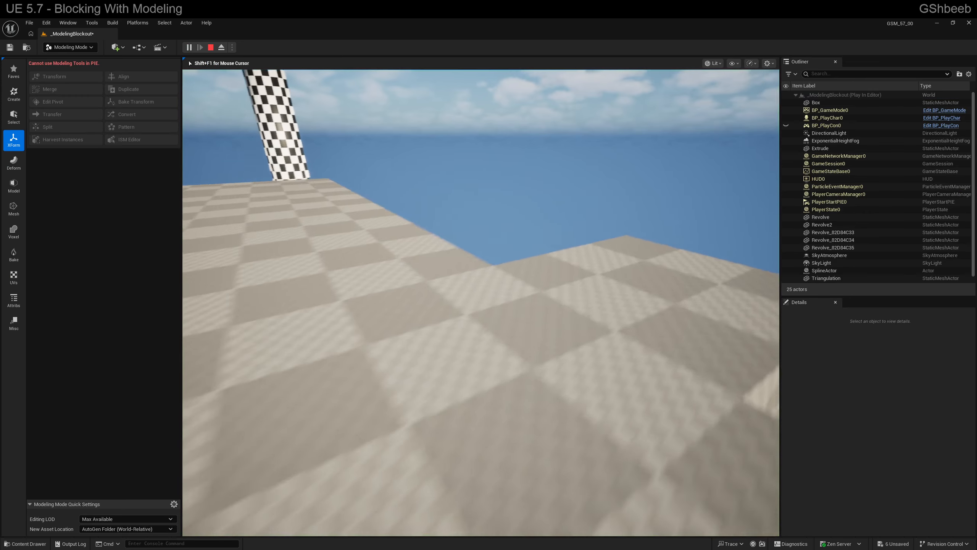
{"action": "key", "text": "w"}
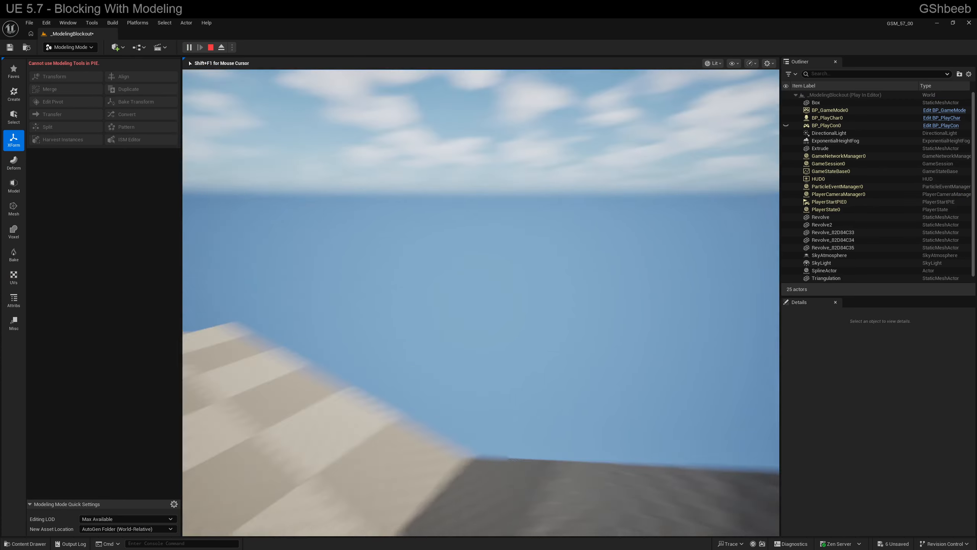
{"action": "key", "text": "w"}
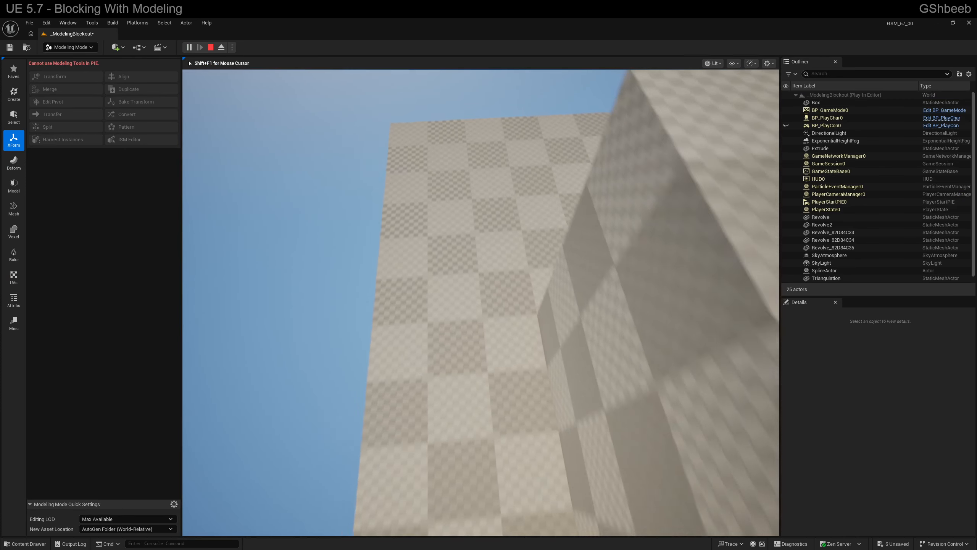
{"action": "key", "text": "w"}
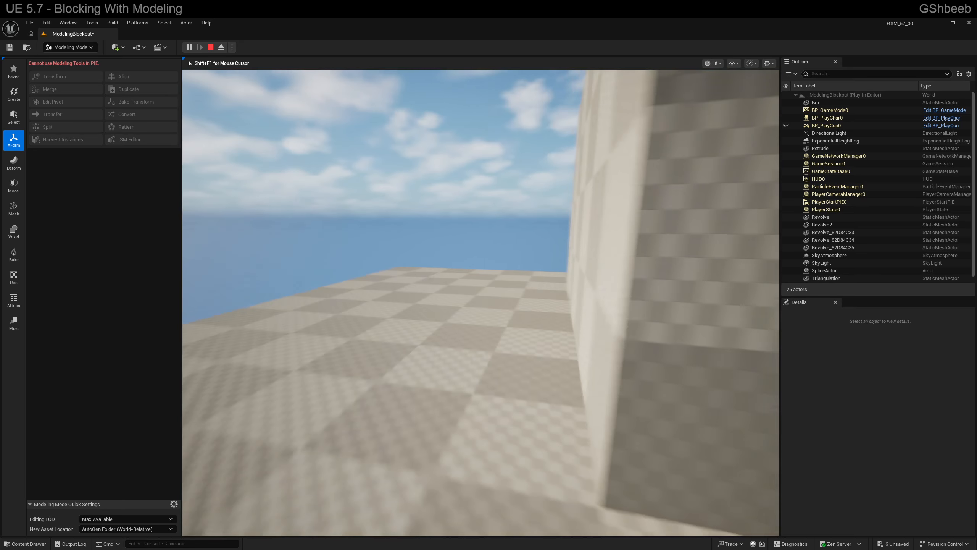
{"action": "key", "text": "w"}
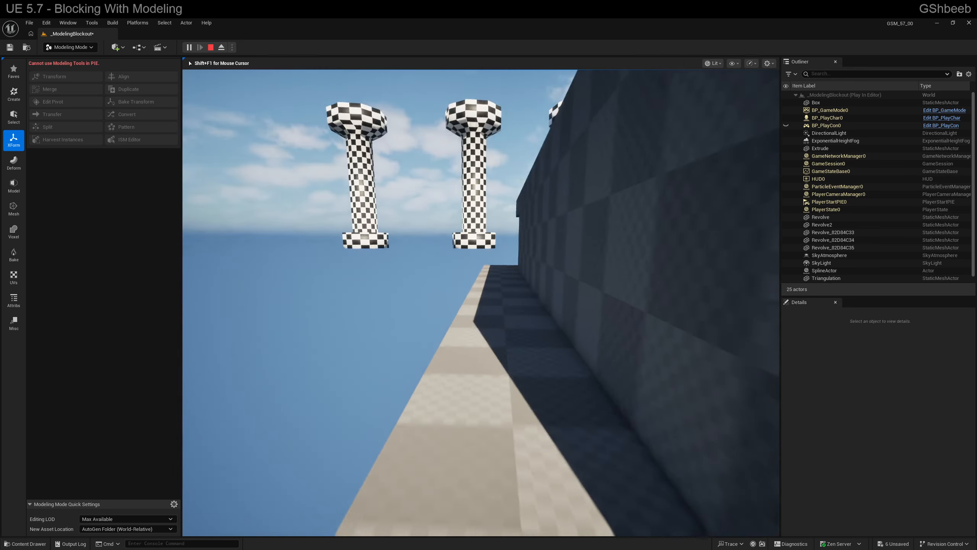
- Walk the shaded ledge along the upper block and return to the upper deck to test the complex collision
{"action": "key", "text": "w"}
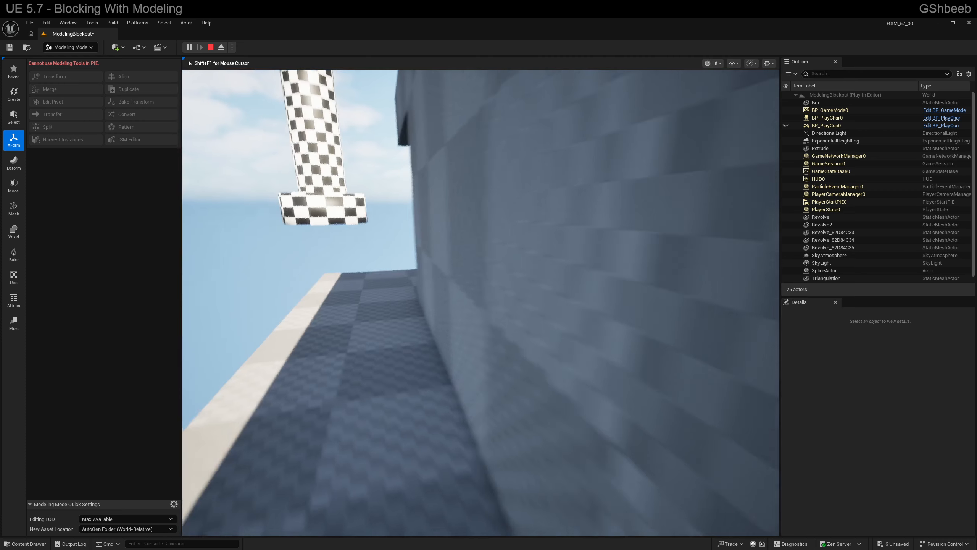
{"action": "key", "text": "w"}
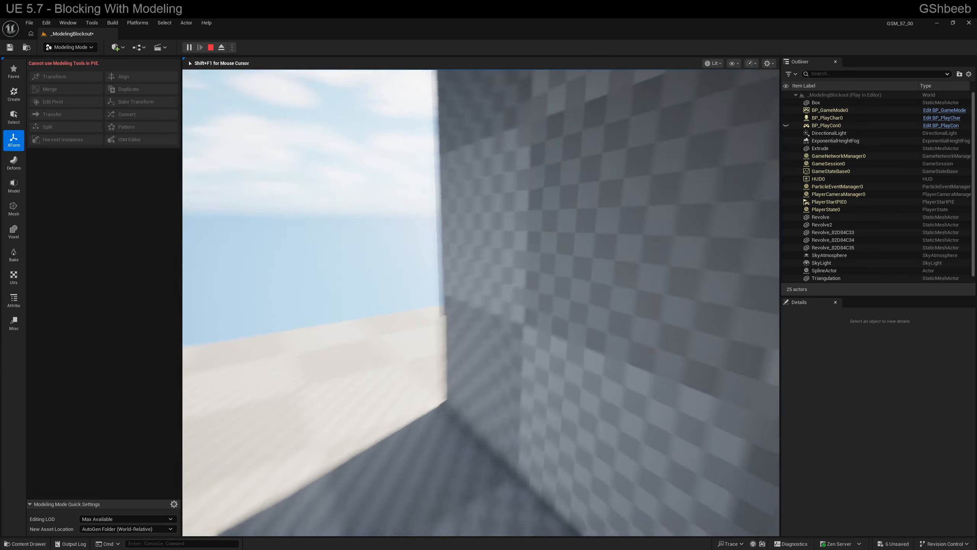
{"action": "key", "text": "w"}
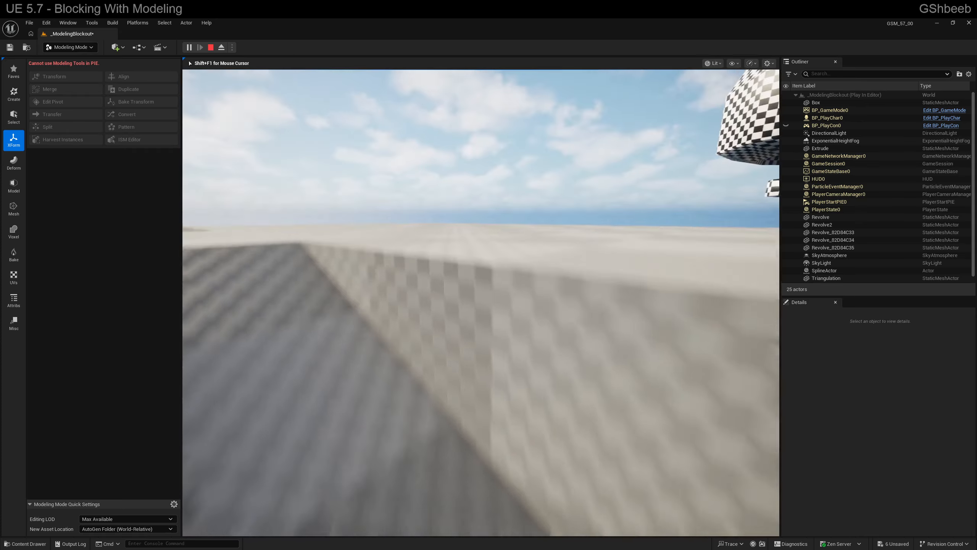
{"action": "key", "text": "w"}
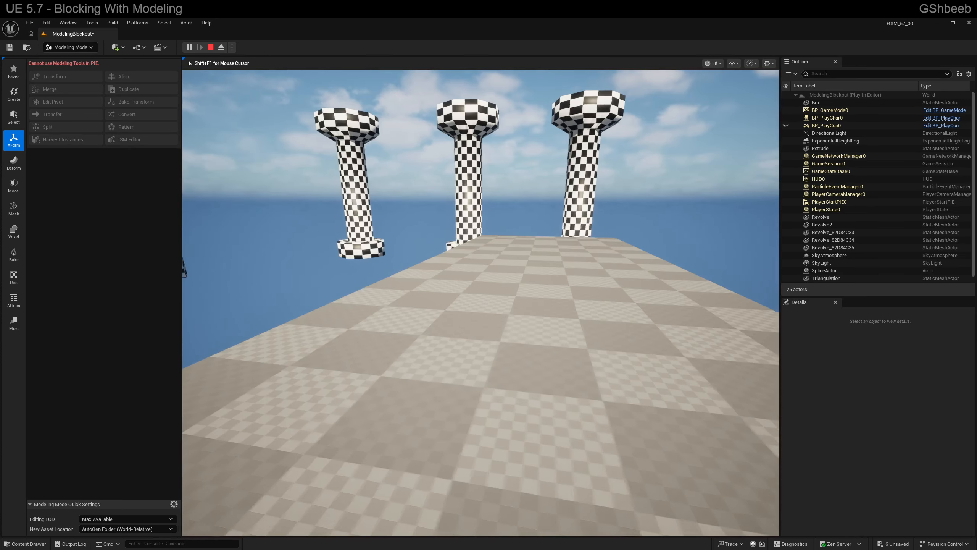
- Walk back and forth across the overlook structure's upper deck, testing the per-polygon collision near its edges facing the columns
{"action": "key", "text": "a"}
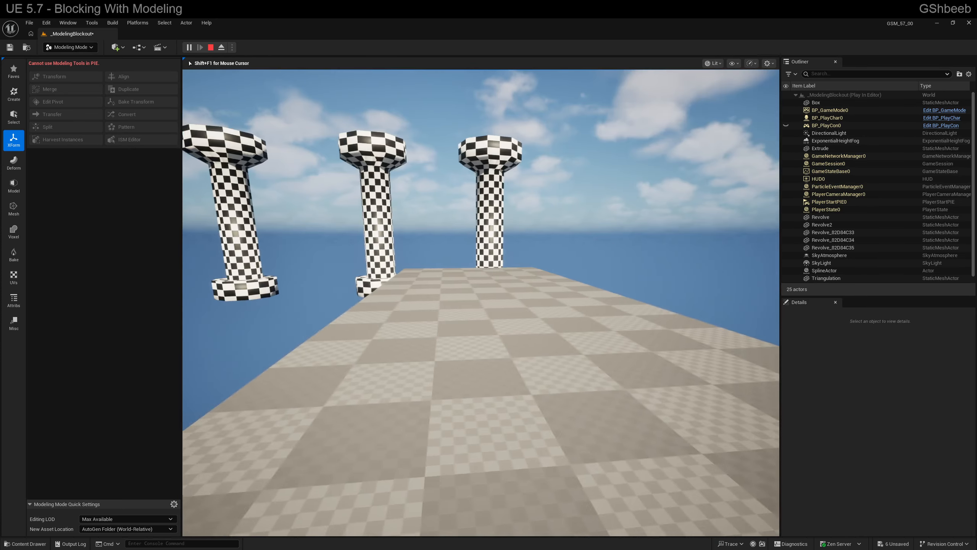
{"action": "key", "text": "d"}
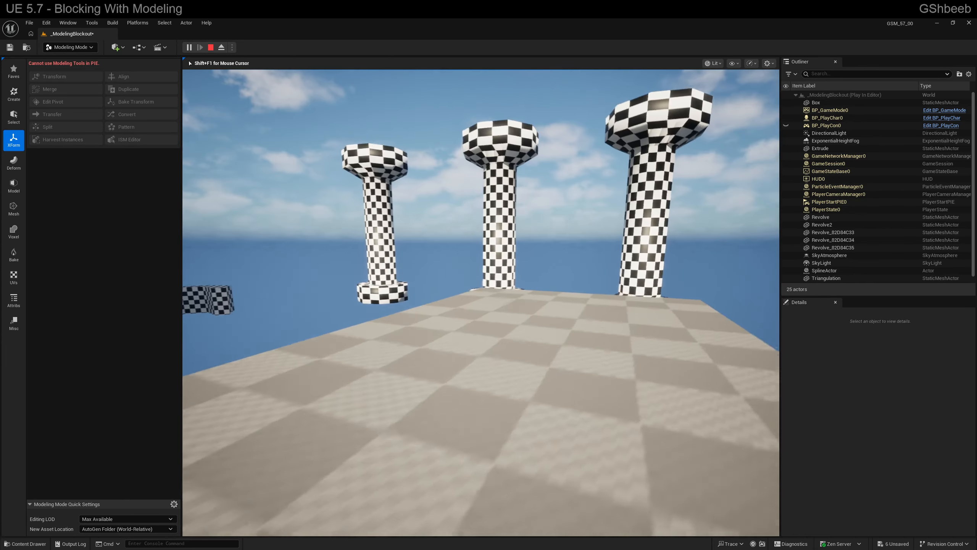
{"action": "key", "text": "w"}
{"action": "key", "text": "w"}
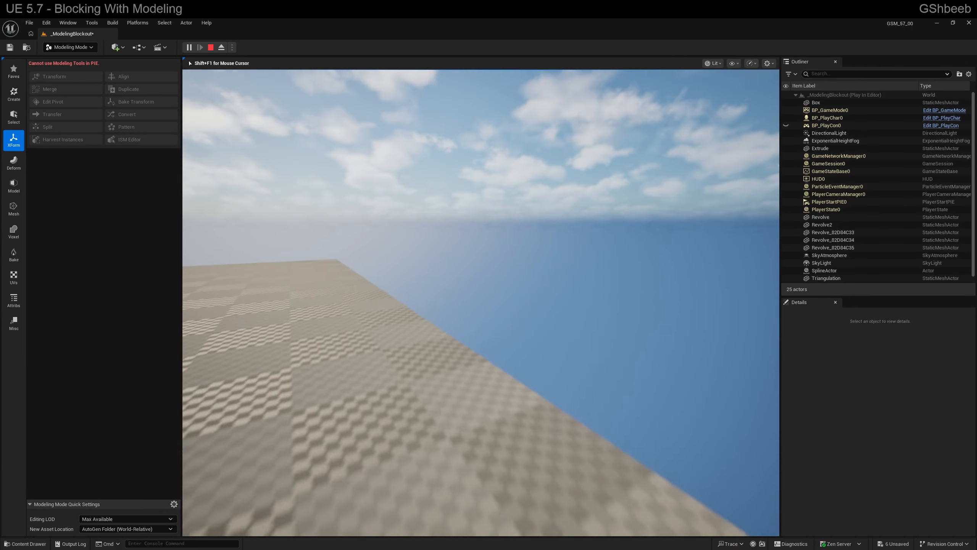
{"action": "key", "text": "s"}
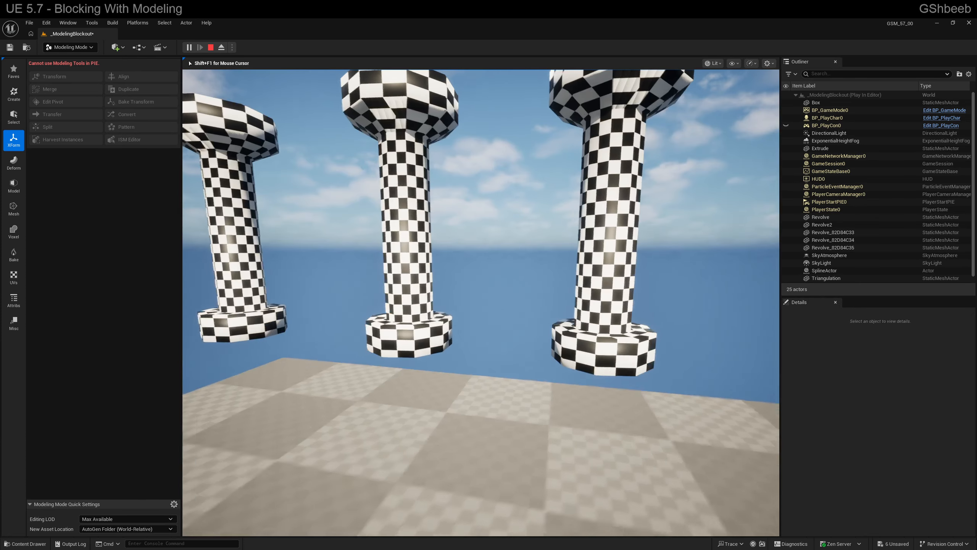
{"action": "key", "text": "s"}
{"action": "key", "text": "w"}
{"action": "key", "text": "w"}
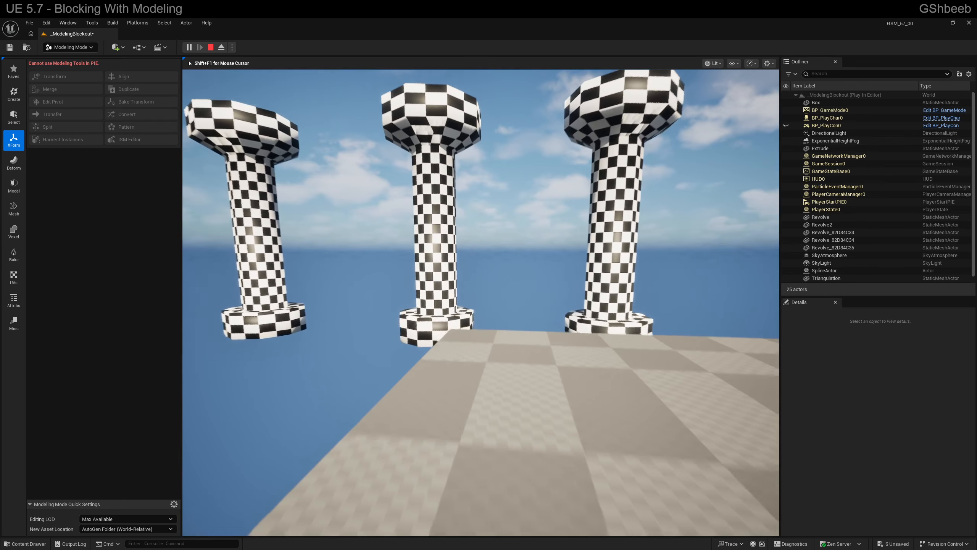
{"action": "key", "text": "s"}
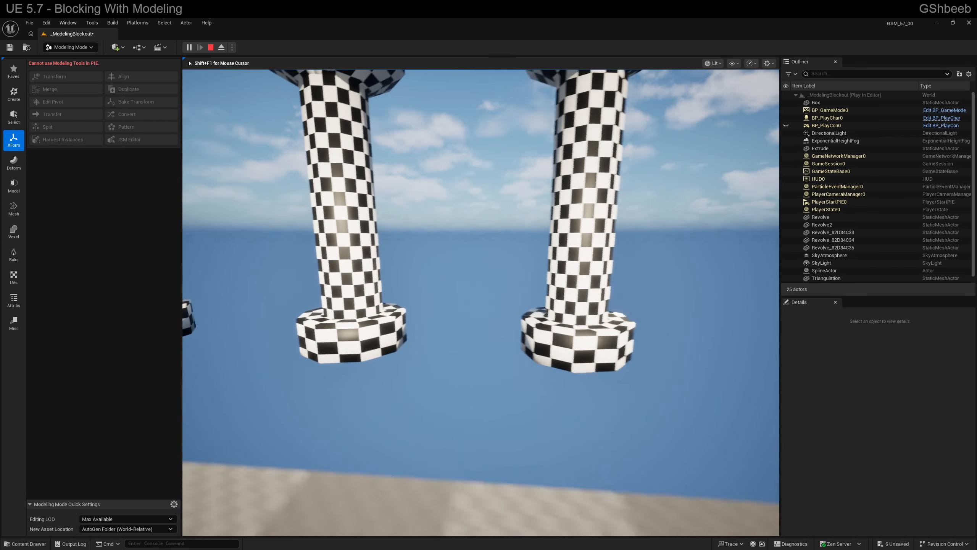
{"action": "key", "text": "w"}
{"action": "key", "text": "w"}
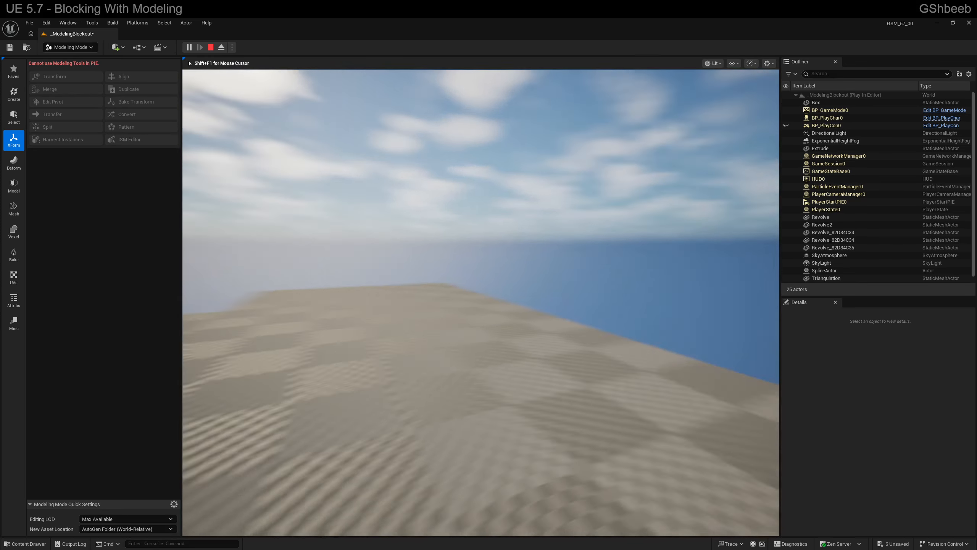
{"action": "key", "text": "s"}
- Drop from the upper deck to the lower level, circle the upper block along its walls, and end the preview
{"action": "key", "text": "w"}
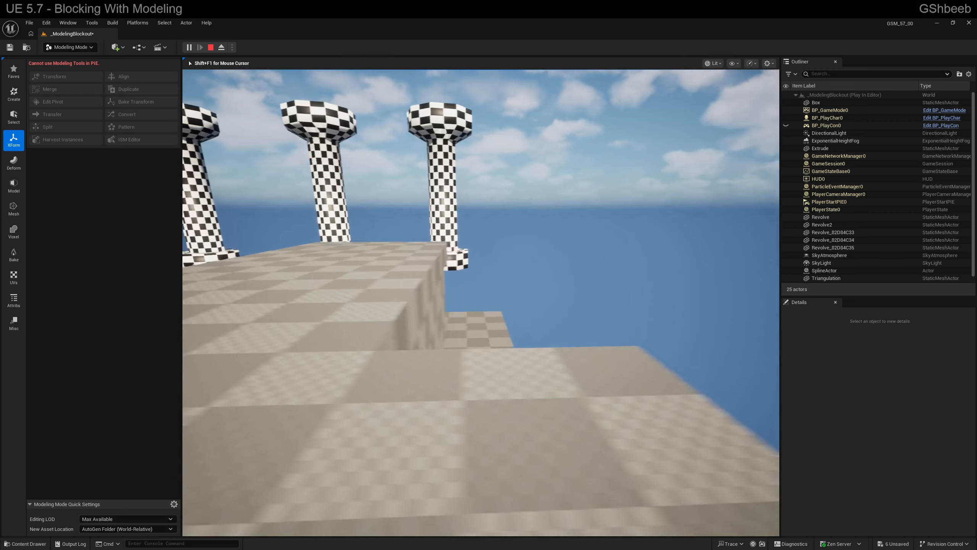
{"action": "key", "text": "w"}
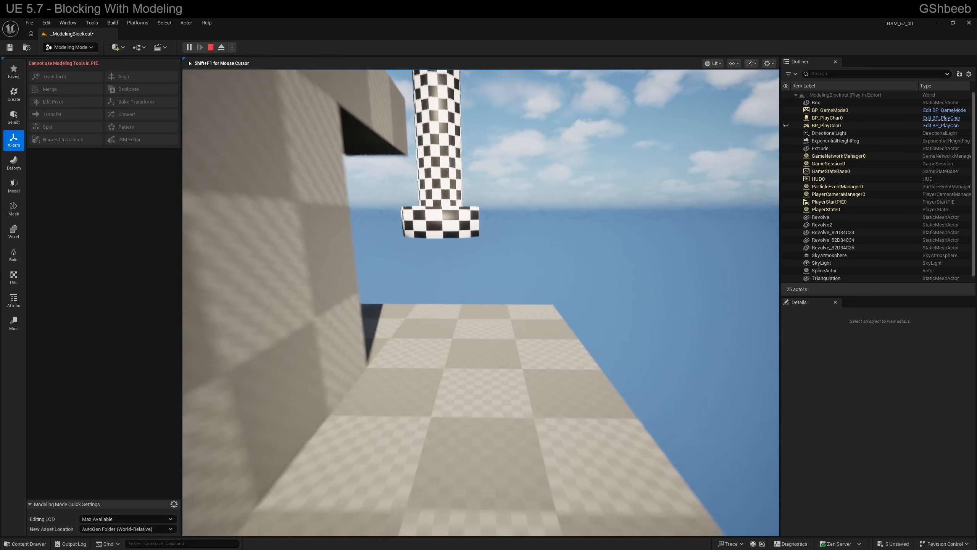
{"action": "key", "text": "w"}
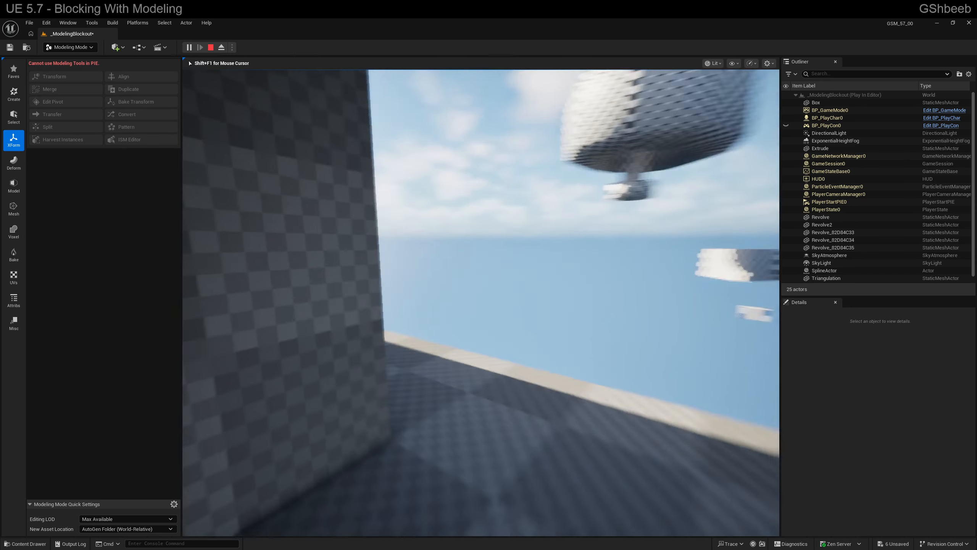
{"action": "key", "text": "w"}
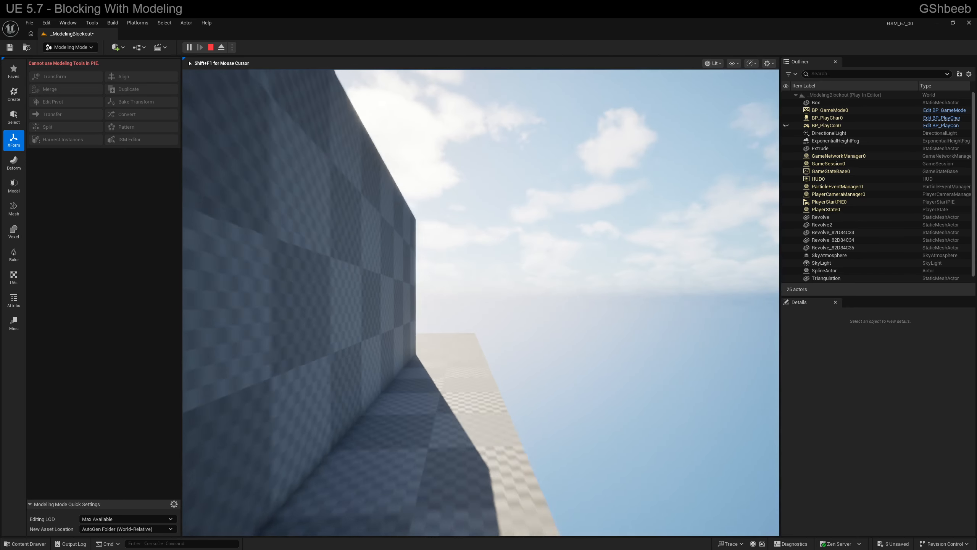
{"action": "key", "text": "w"}
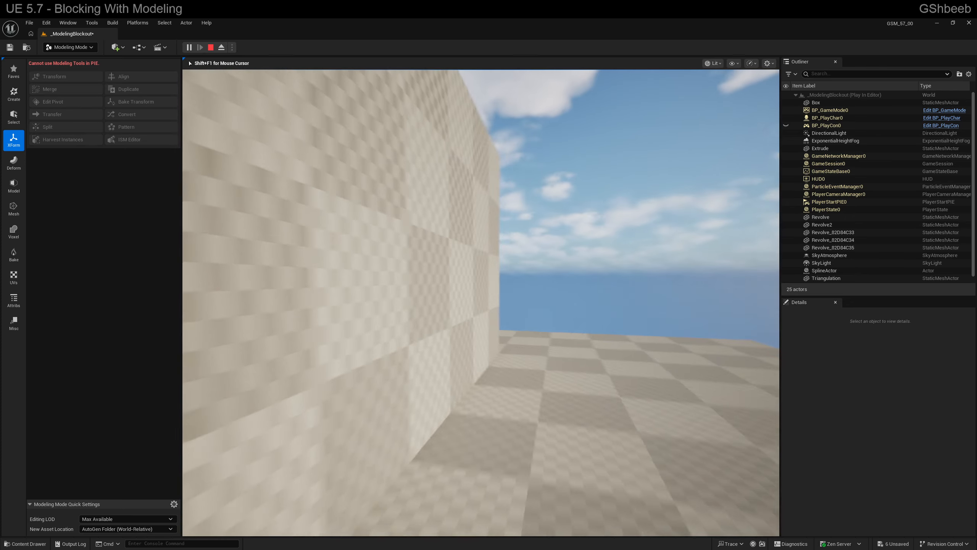
{"action": "key", "text": "Escape"}
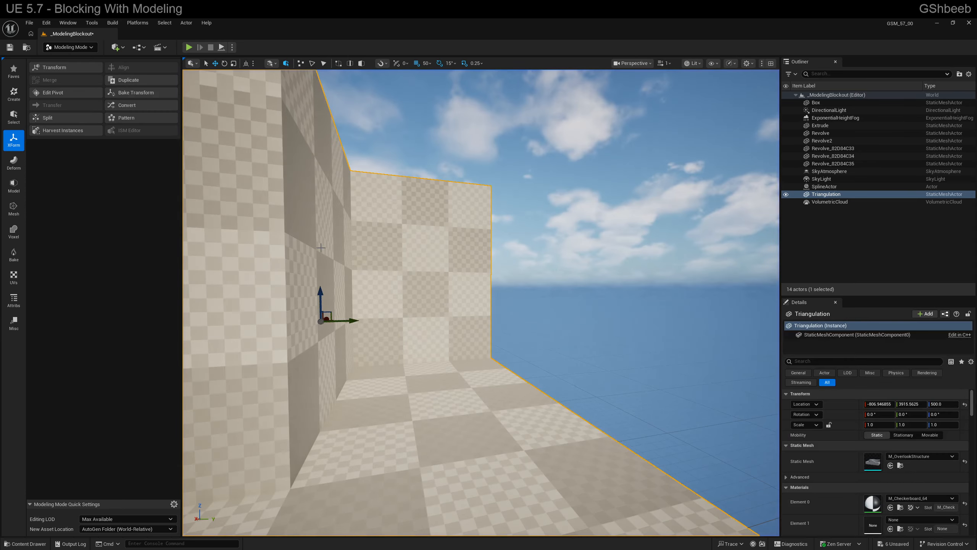
- Review the Select, Create and XForm modeling tool categories with the overlook structure selected
{"action": "key", "text": "s"}
{"action": "right_click_drag", "start_coordinate": [200, 215], "coordinate": [185, 246]}
{"action": "key", "text": "e"}
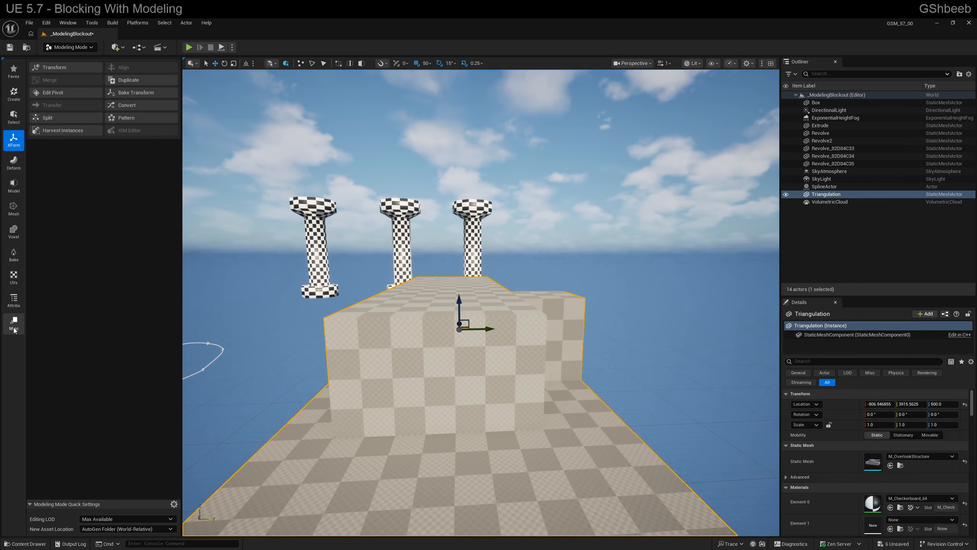
{"action": "left_click", "coordinate": [13, 117]}
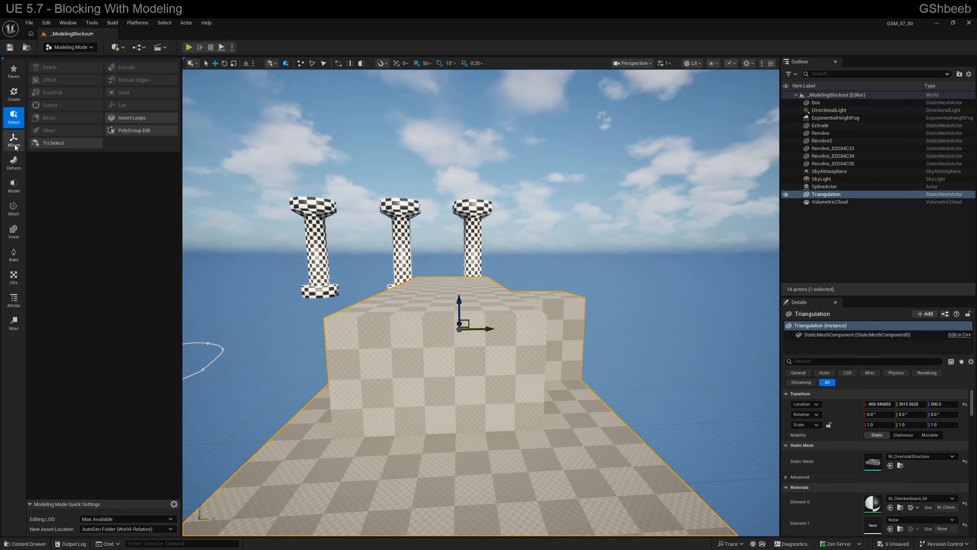
{"action": "left_click", "coordinate": [13, 94]}
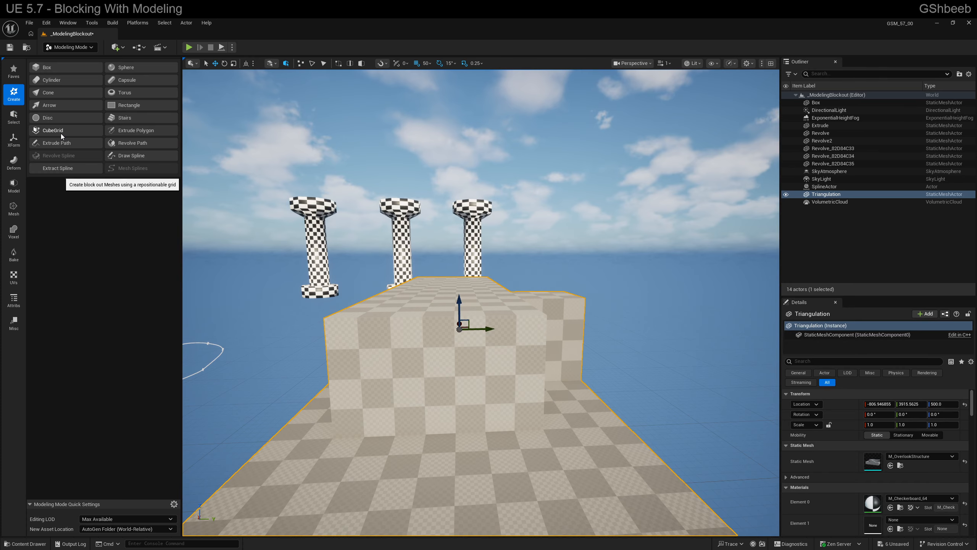
{"action": "left_click", "coordinate": [13, 139]}
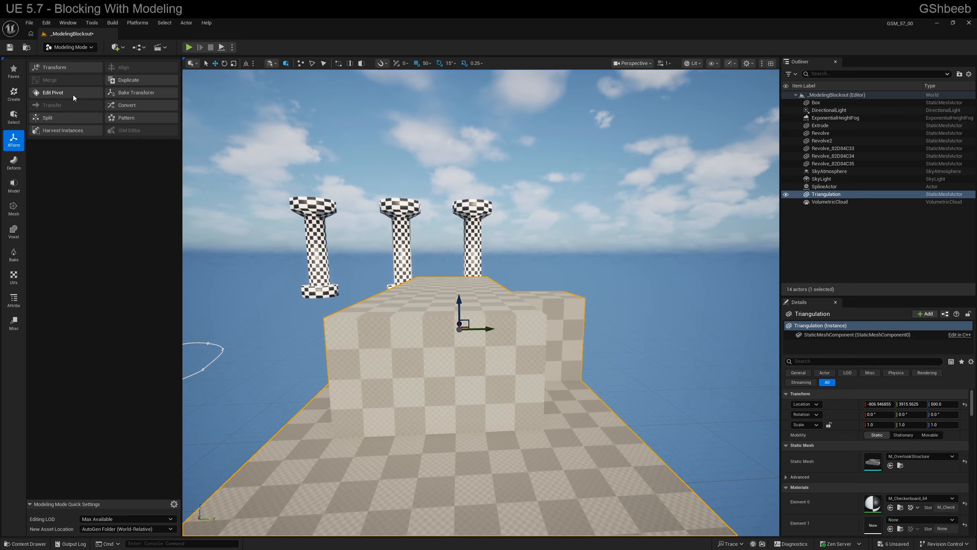
{"action": "key", "text": "s"}
{"action": "key", "text": "a"}
{"action": "right_click_drag", "start_coordinate": [404, 329], "coordinate": [398, 340]}
{"action": "key", "text": "s"}
{"action": "key", "text": "a"}
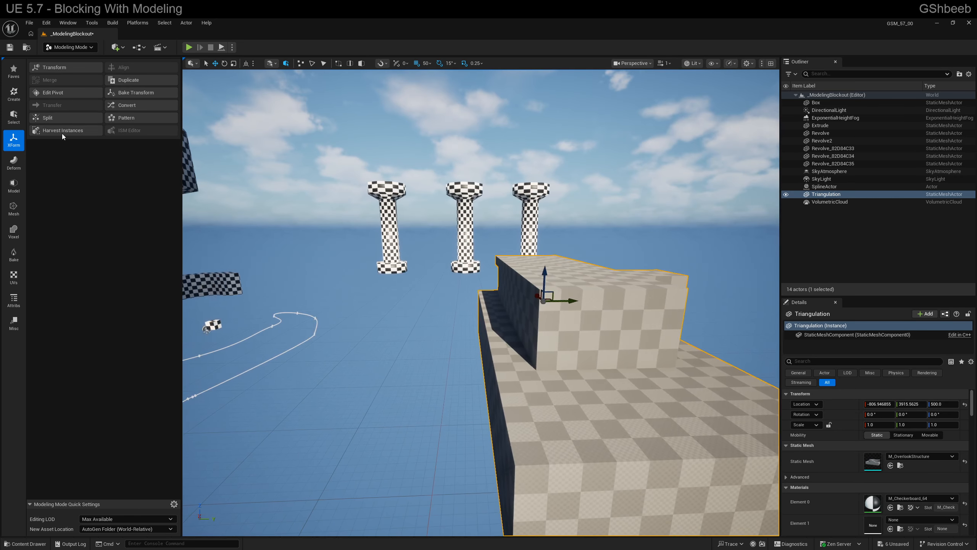
- Open Edit Pivot on the overlook structure to view its options, cancel the tool, and frame the whole blockout scene
{"action": "left_click", "coordinate": [62, 95]}
{"action": "right_click_drag", "start_coordinate": [453, 306], "coordinate": [442, 307]}
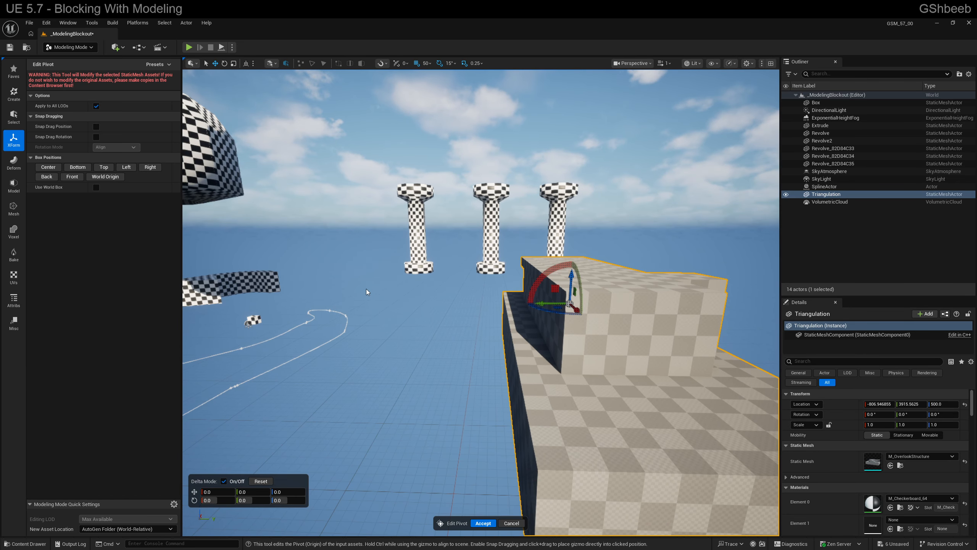
{"action": "left_click", "coordinate": [513, 523]}
{"action": "right_click_drag", "start_coordinate": [470, 416], "coordinate": [448, 406]}
{"action": "key", "text": "s"}
{"action": "key", "text": "d"}
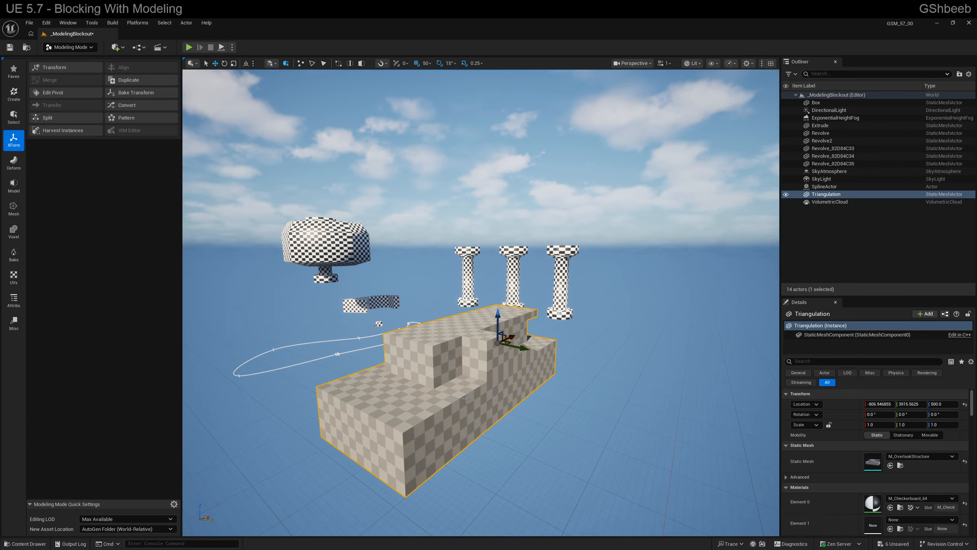